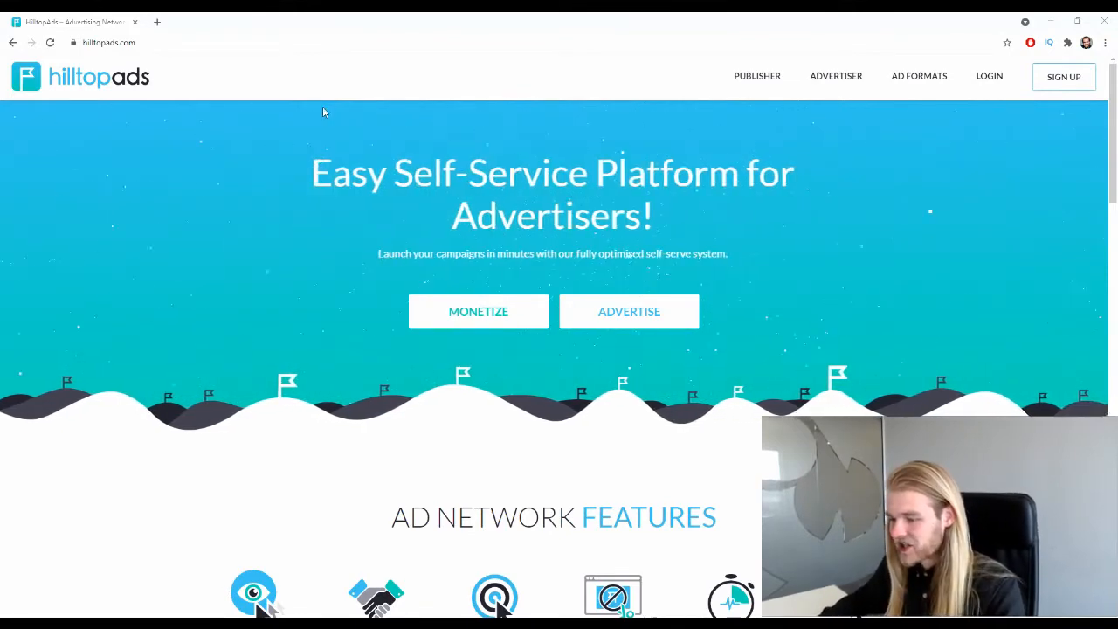
Review the ad network features listed on the HilltopAds home page.
scroll(294, 108, down, 1)
scroll(294, 108, up, 1)
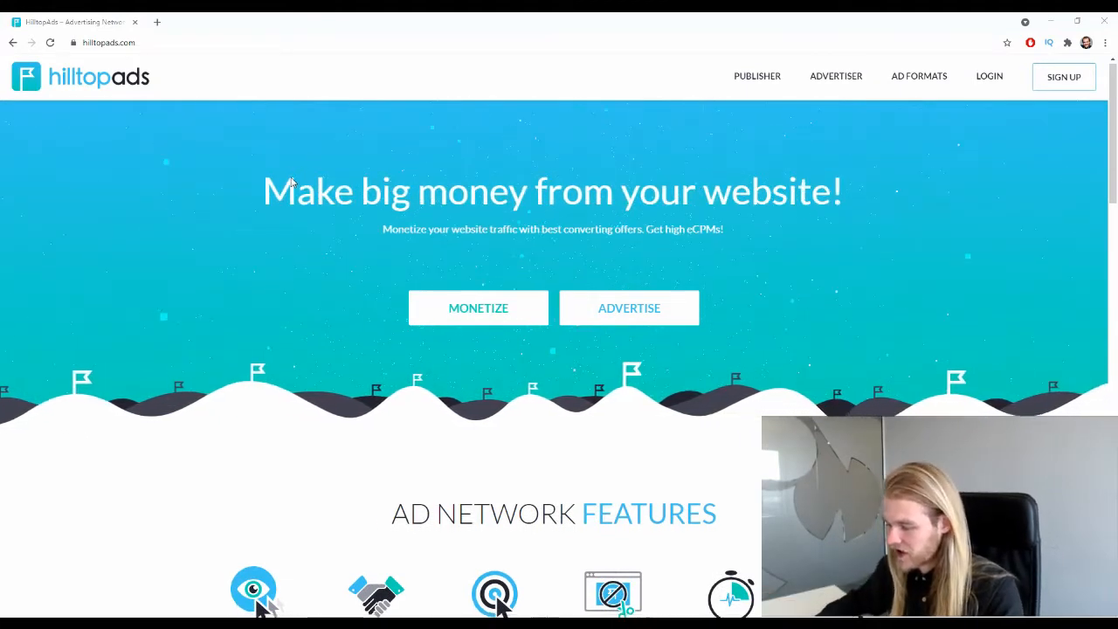
scroll(288, 283, down, 6)
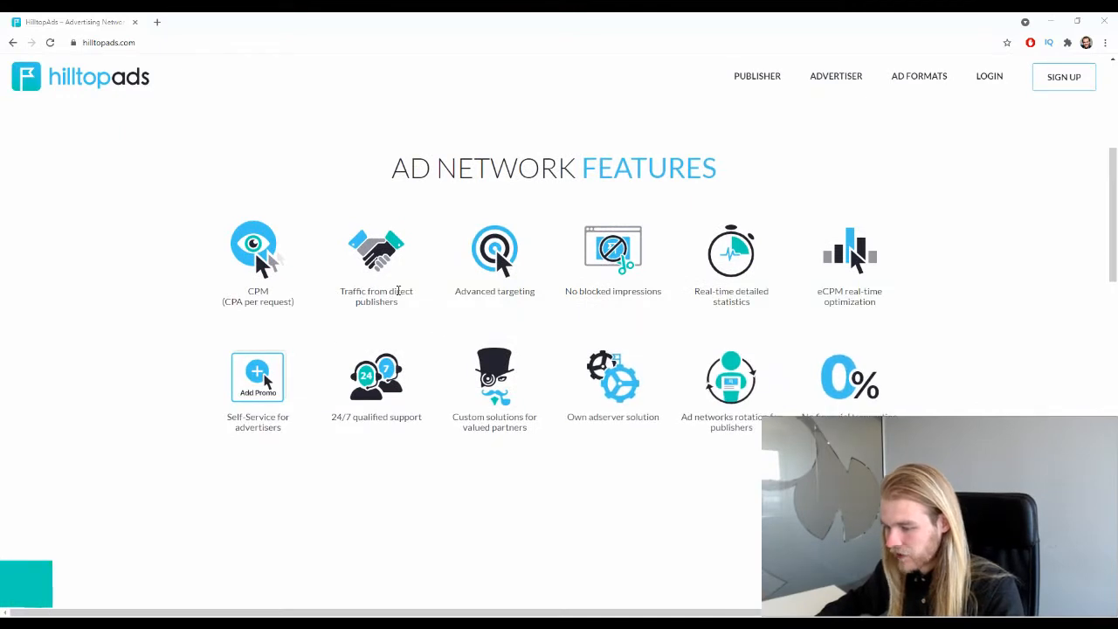
drag(232, 304, 304, 305)
click(359, 312)
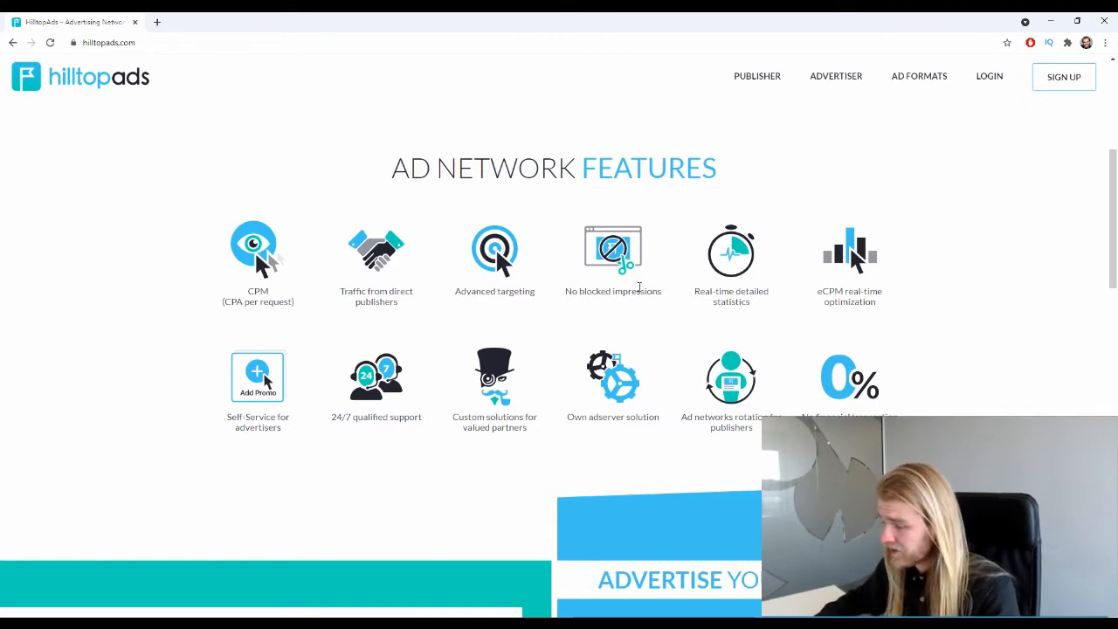
scroll(640, 286, down, 1)
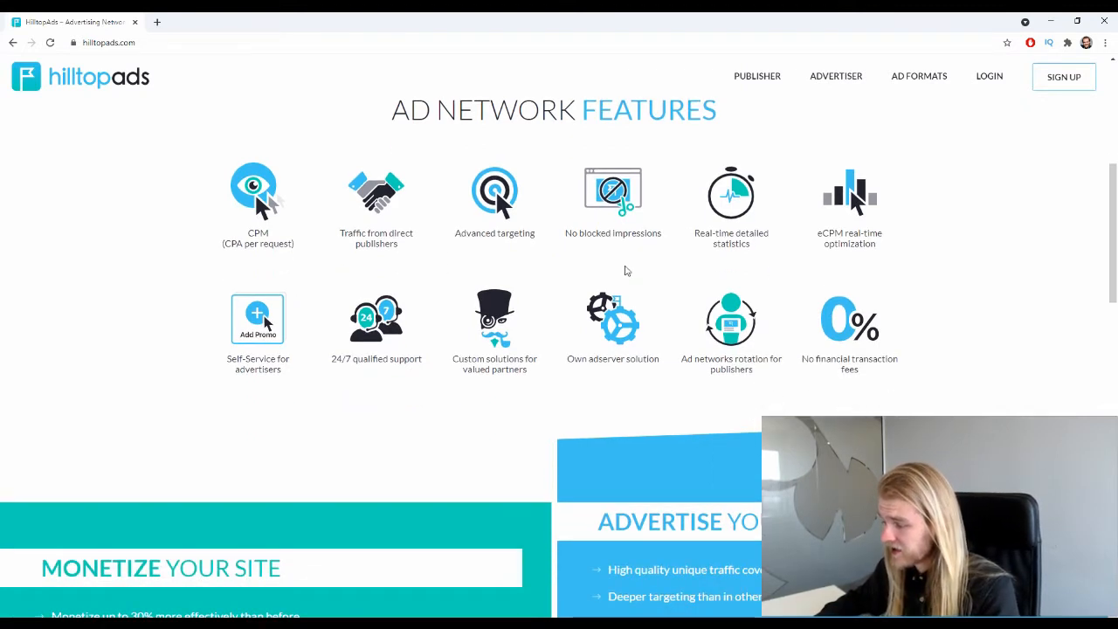
scroll(625, 271, down, 1)
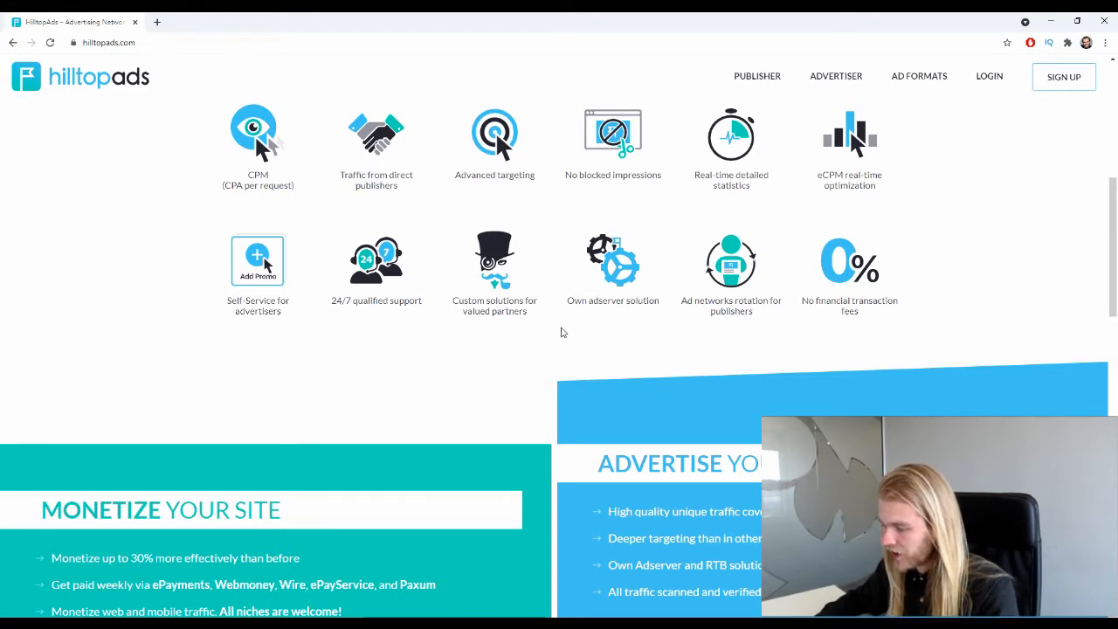
scroll(562, 332, down, 1)
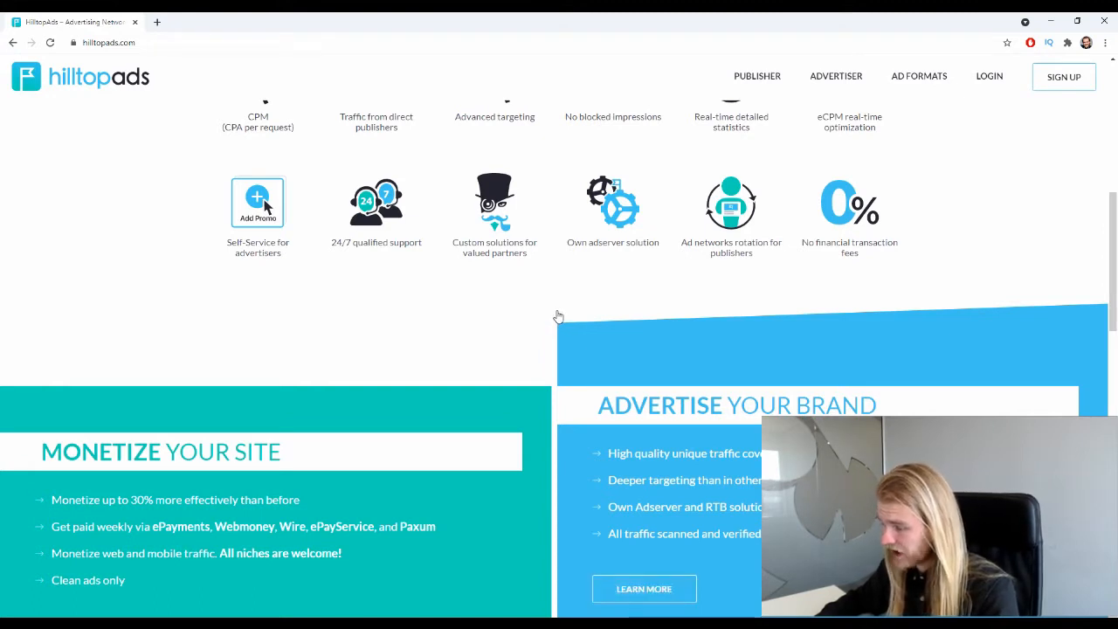
Look over the home page's Monetize Your Site, Advertise Your Brand and ad units sections, down to the contact details.
scroll(559, 267, down, 3)
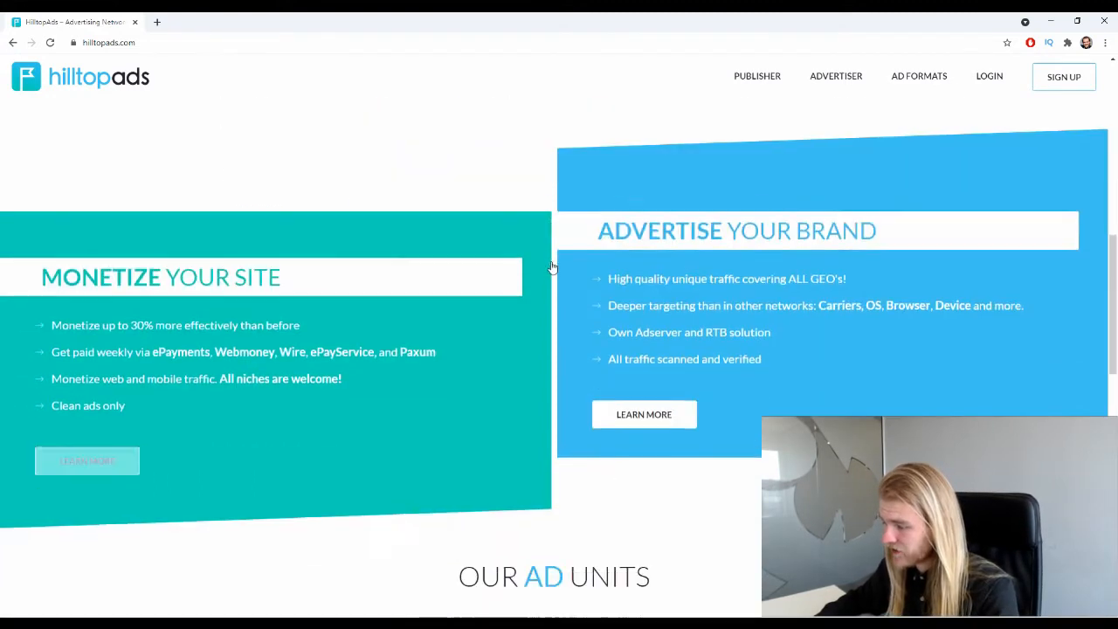
scroll(498, 314, down, 5)
scroll(492, 289, up, 3)
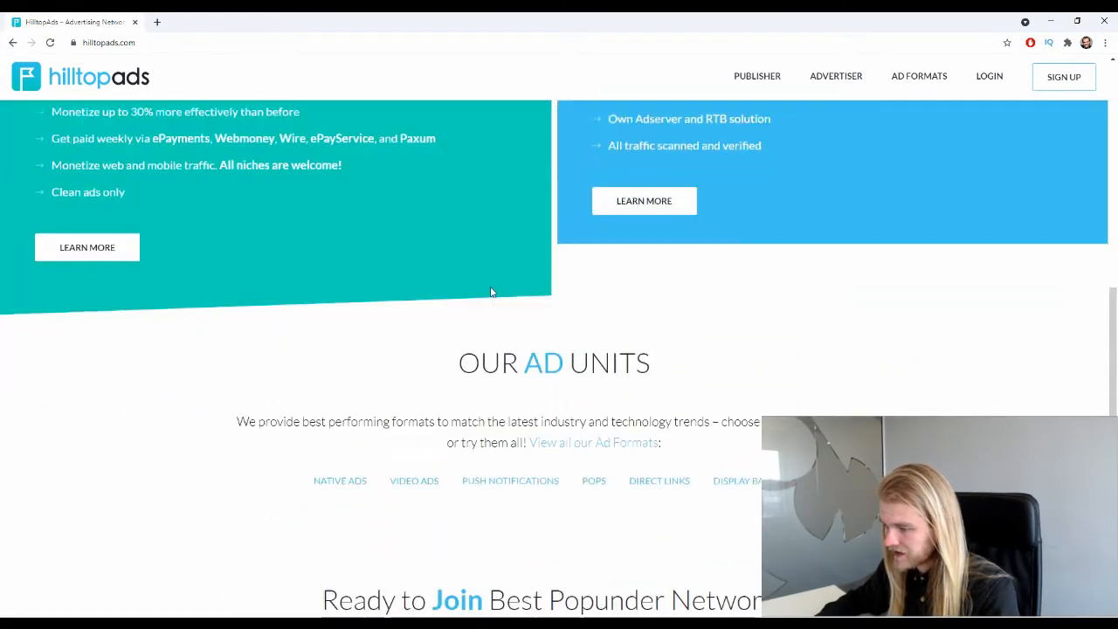
scroll(524, 314, down, 5)
scroll(873, 175, down, 4)
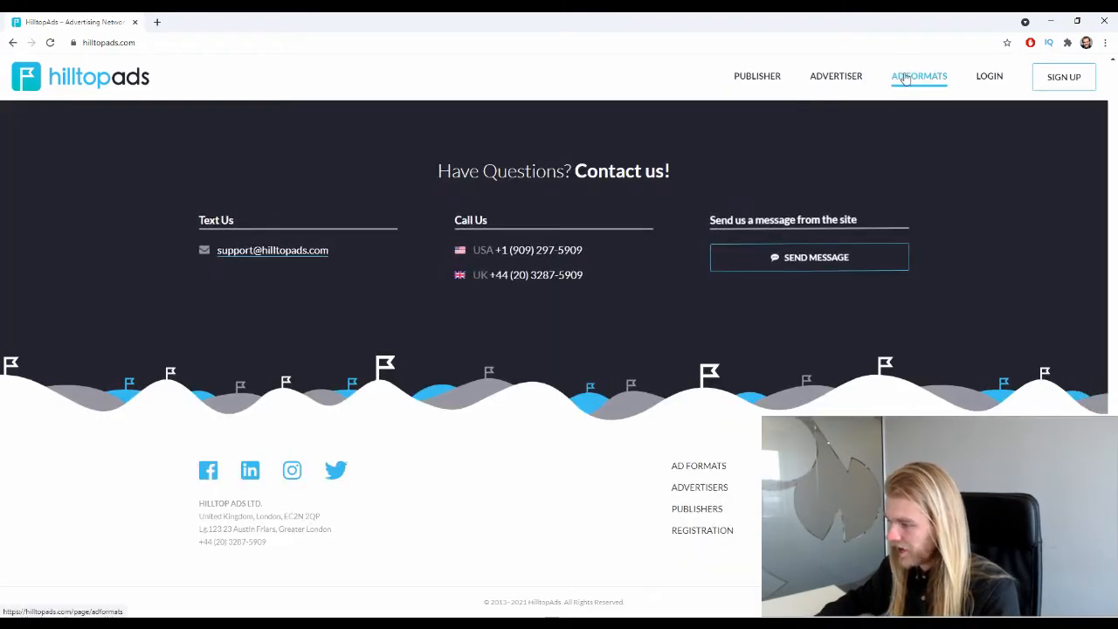
Open the Ad Formats page and read through push notifications, video ads, pops, direct links and display banners.
click(904, 78)
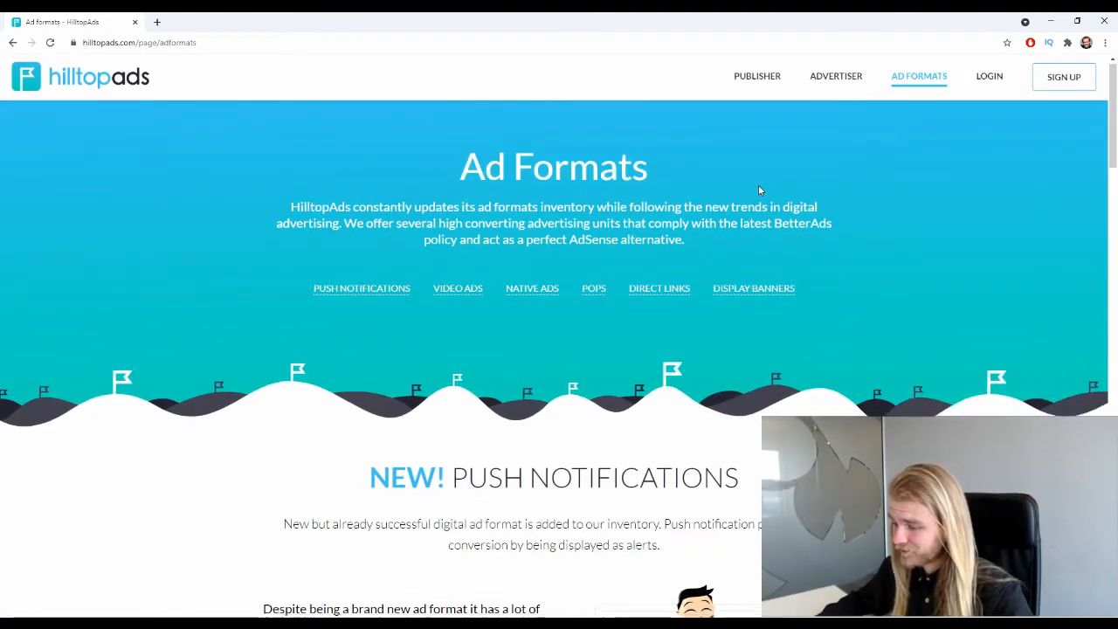
scroll(376, 236, down, 1)
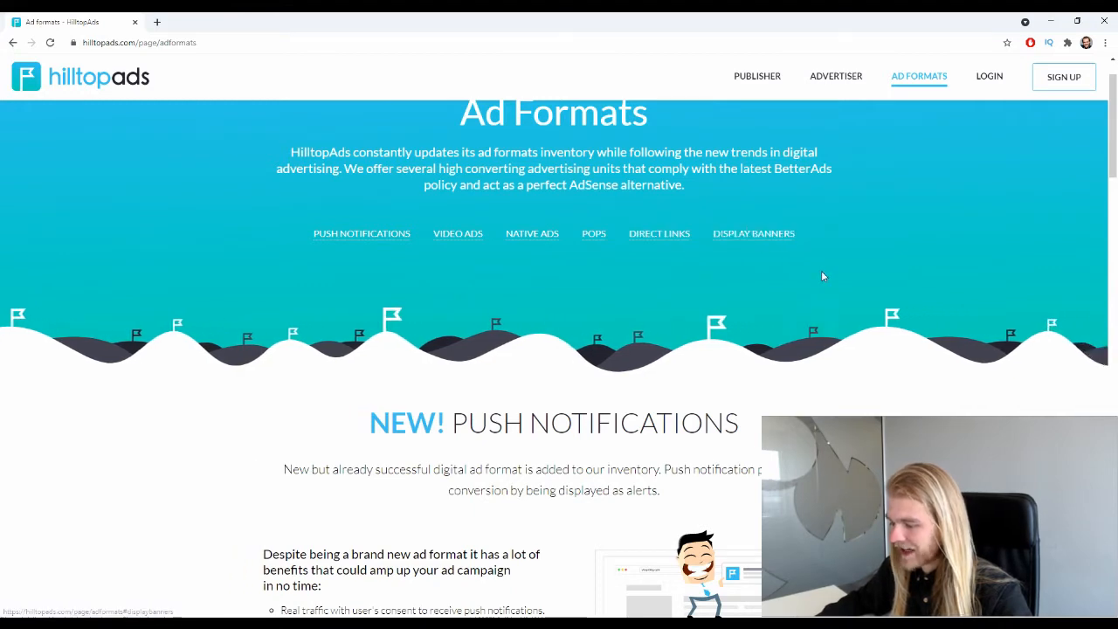
scroll(821, 270, down, 3)
scroll(800, 273, down, 1)
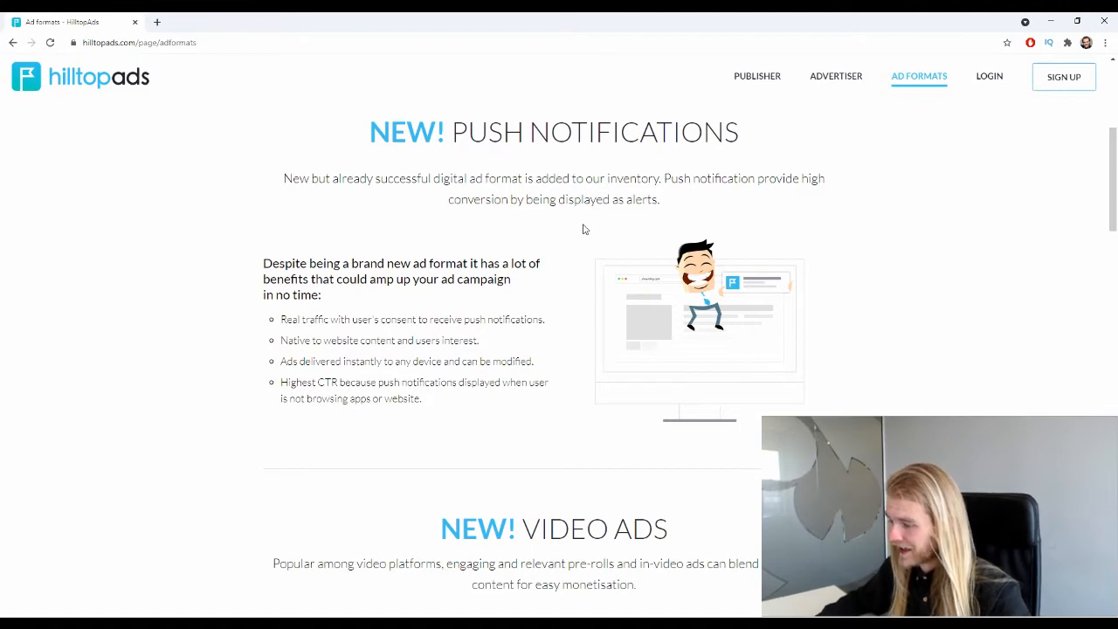
scroll(585, 228, down, 10)
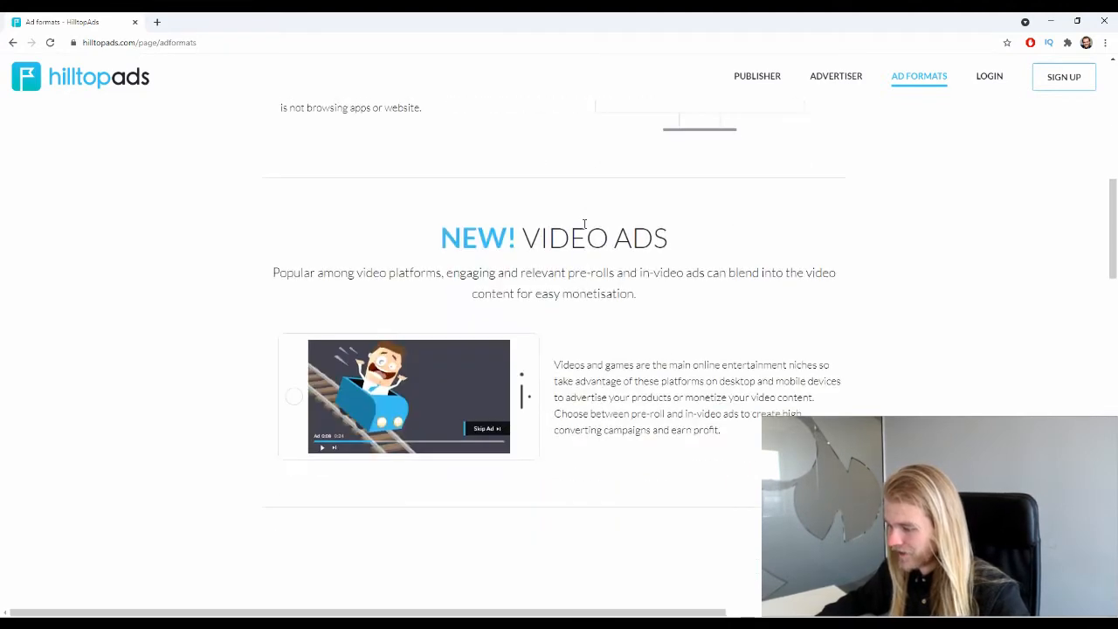
scroll(584, 221, down, 12)
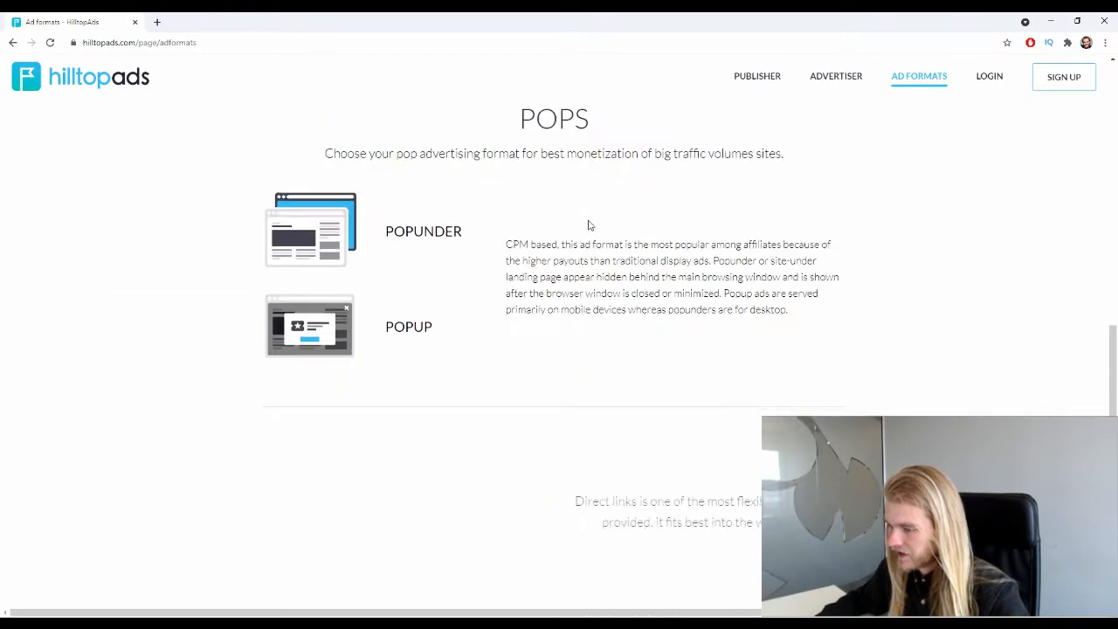
scroll(430, 416, up, 5)
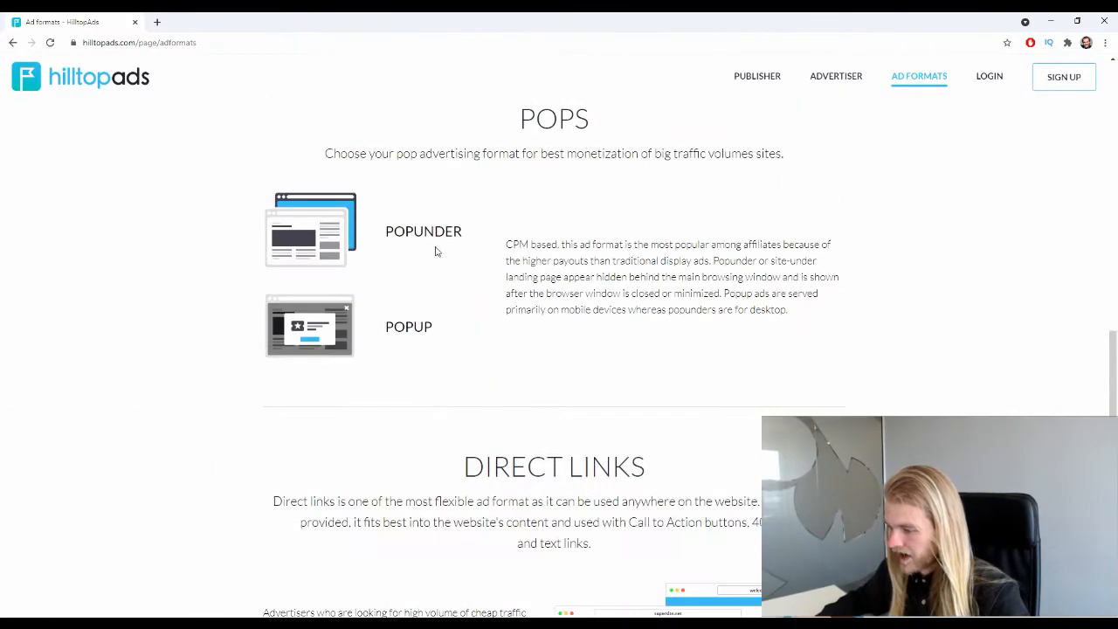
scroll(436, 254, down, 4)
scroll(436, 257, down, 4)
scroll(436, 257, up, 4)
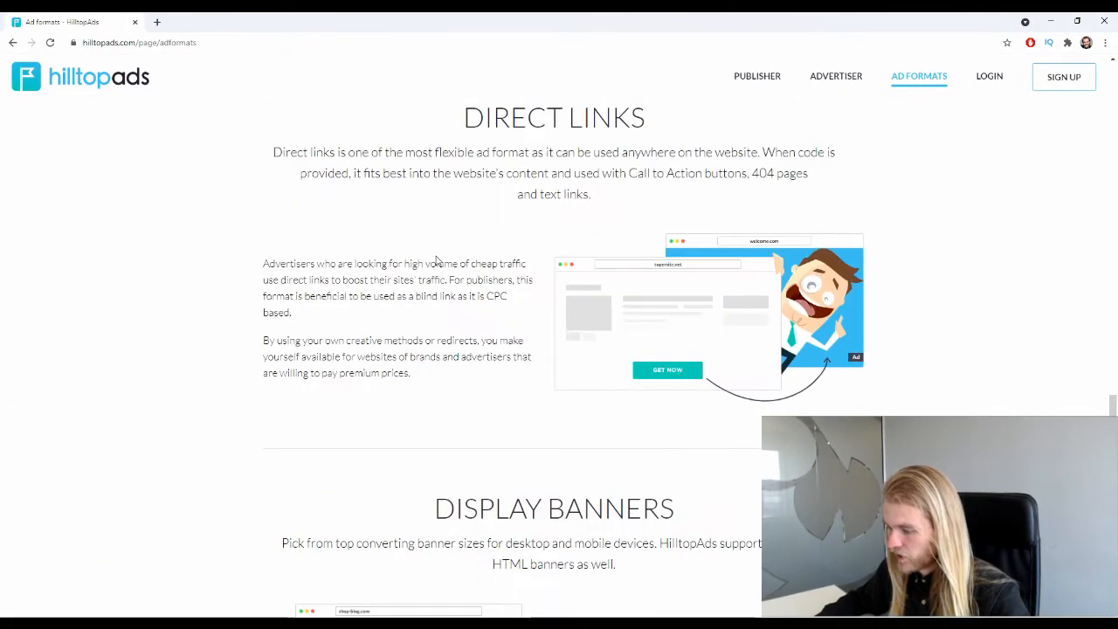
scroll(437, 259, down, 6)
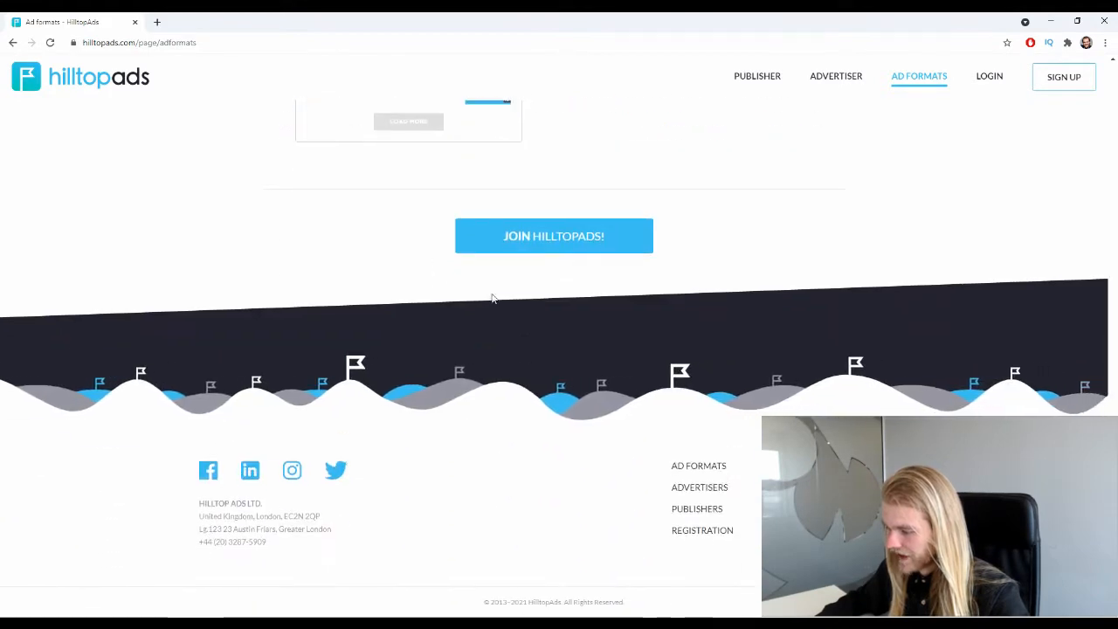
Open the advertisers page and review the audience targeting options and the top traffic GEO rates.
click(699, 487)
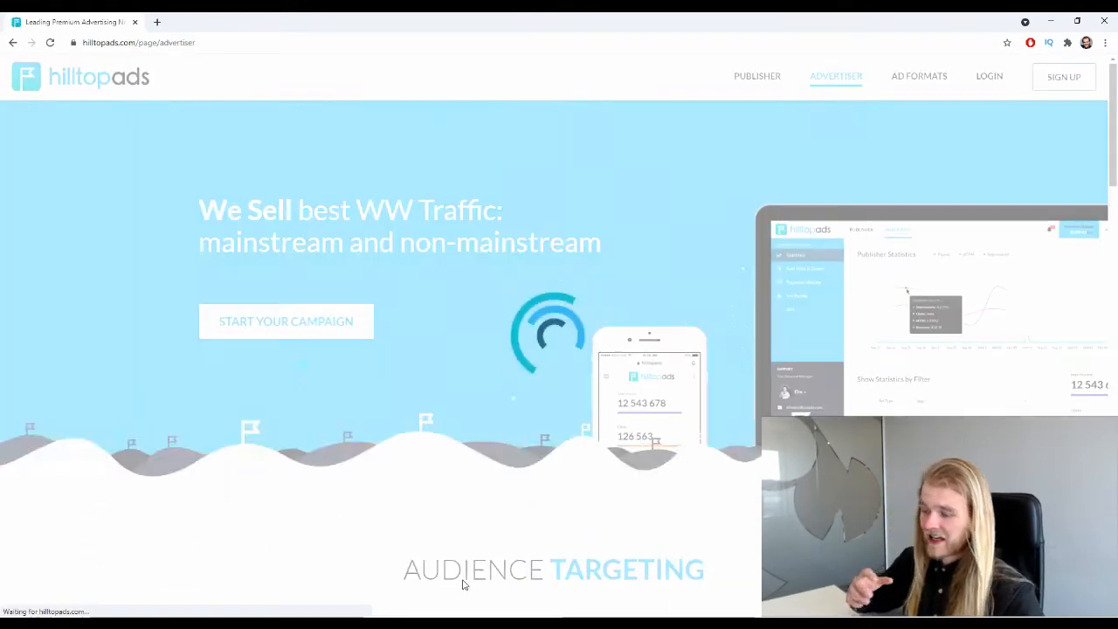
scroll(504, 572, down, 2)
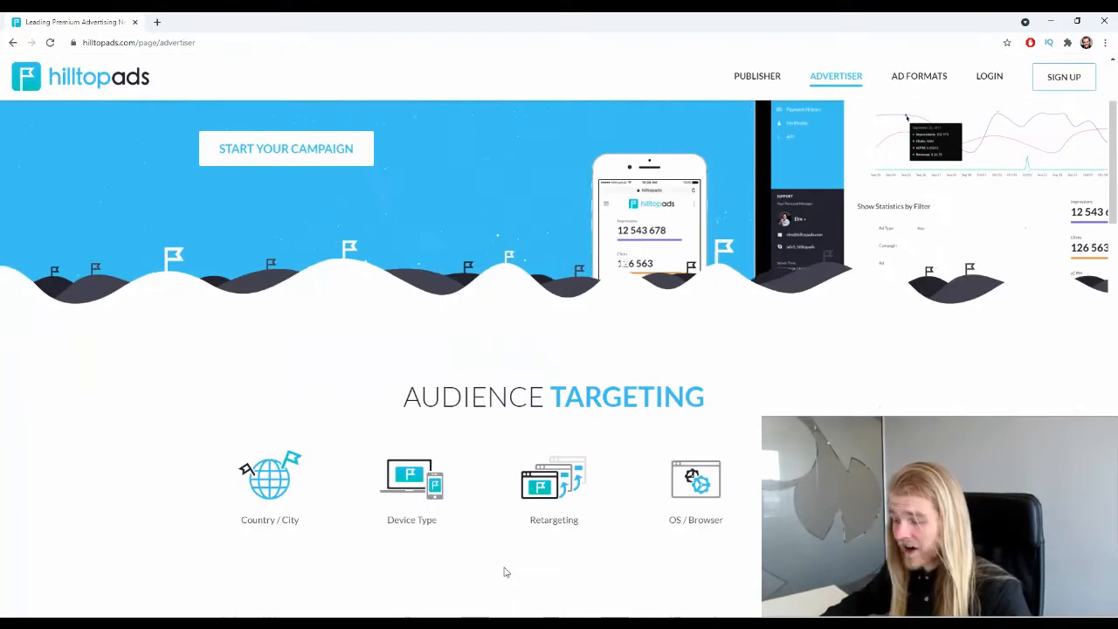
scroll(410, 396, down, 3)
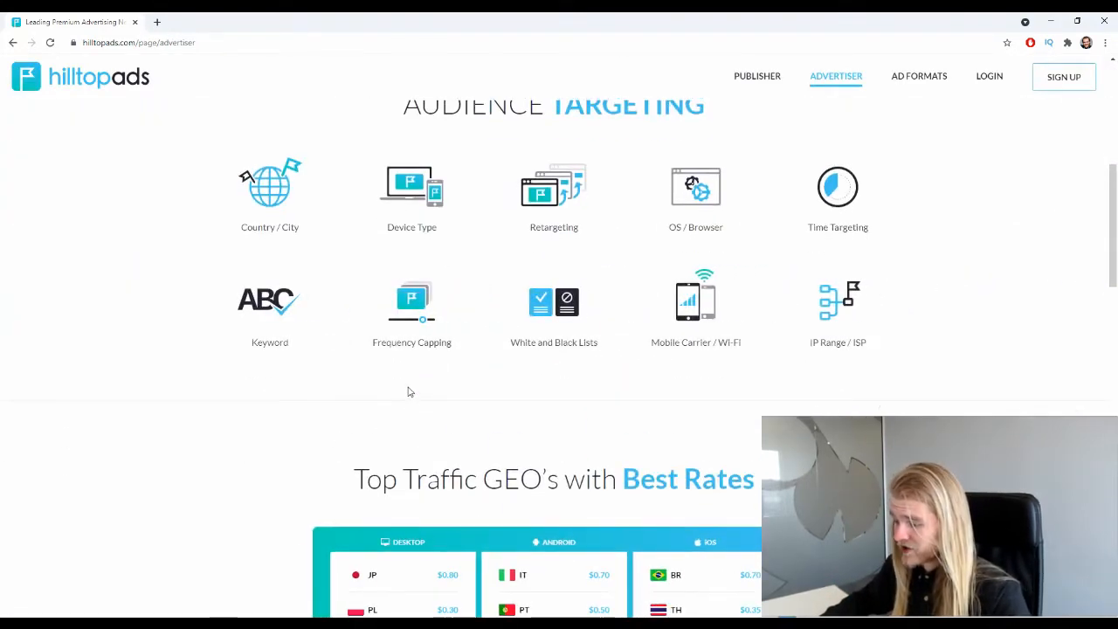
scroll(408, 385, down, 1)
scroll(416, 367, down, 1)
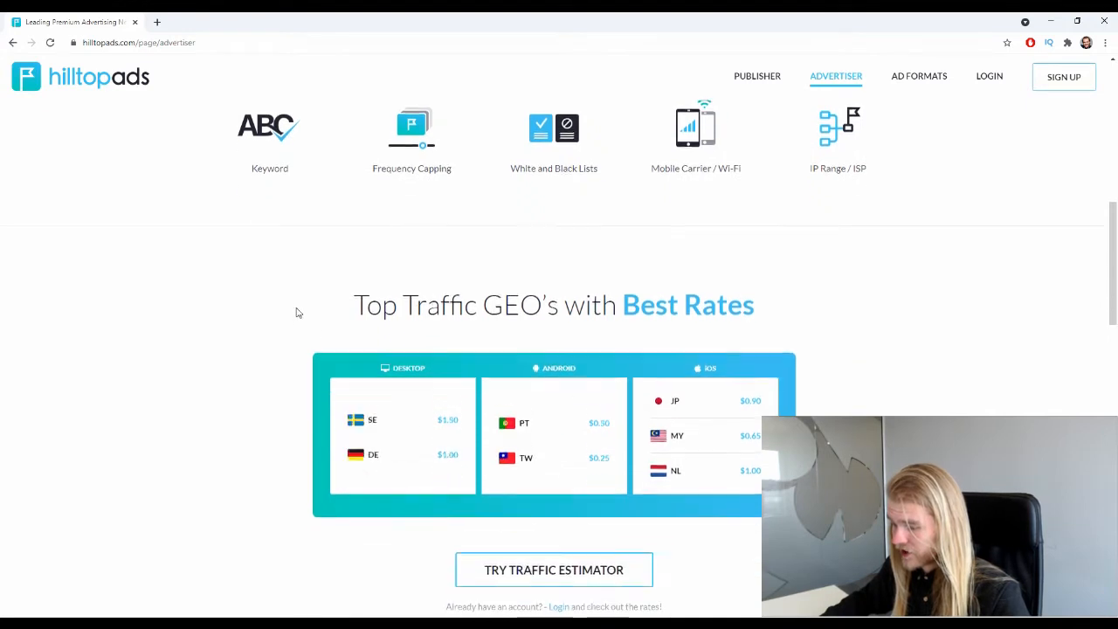
scroll(781, 286, down, 1)
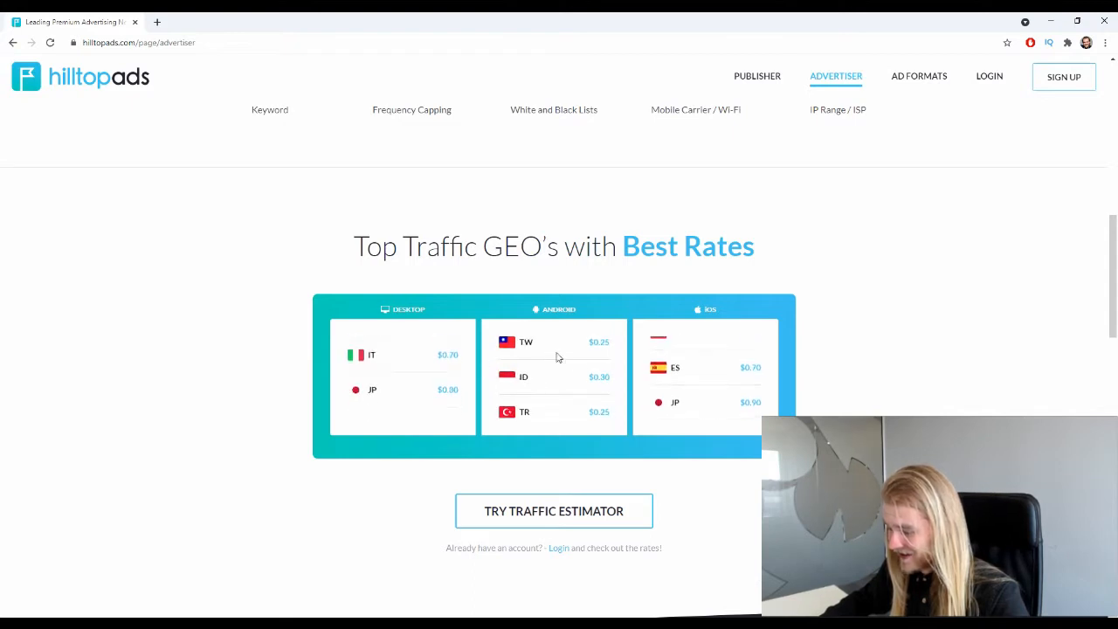
scroll(616, 469, down, 2)
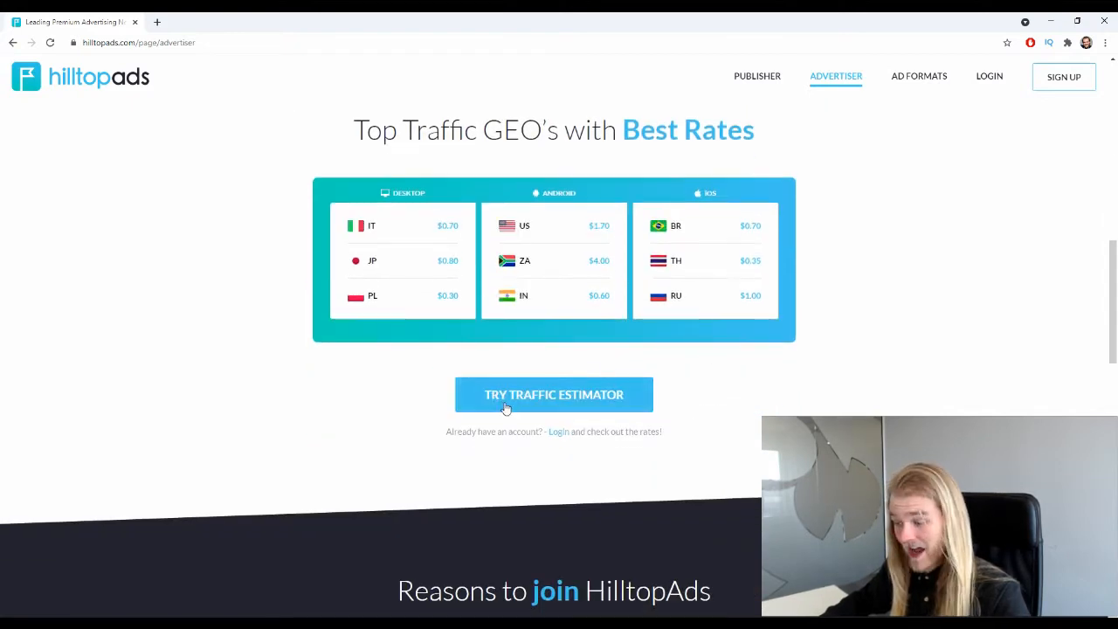
Open the traffic estimator and choose Regular banner as the ad format.
click(533, 407)
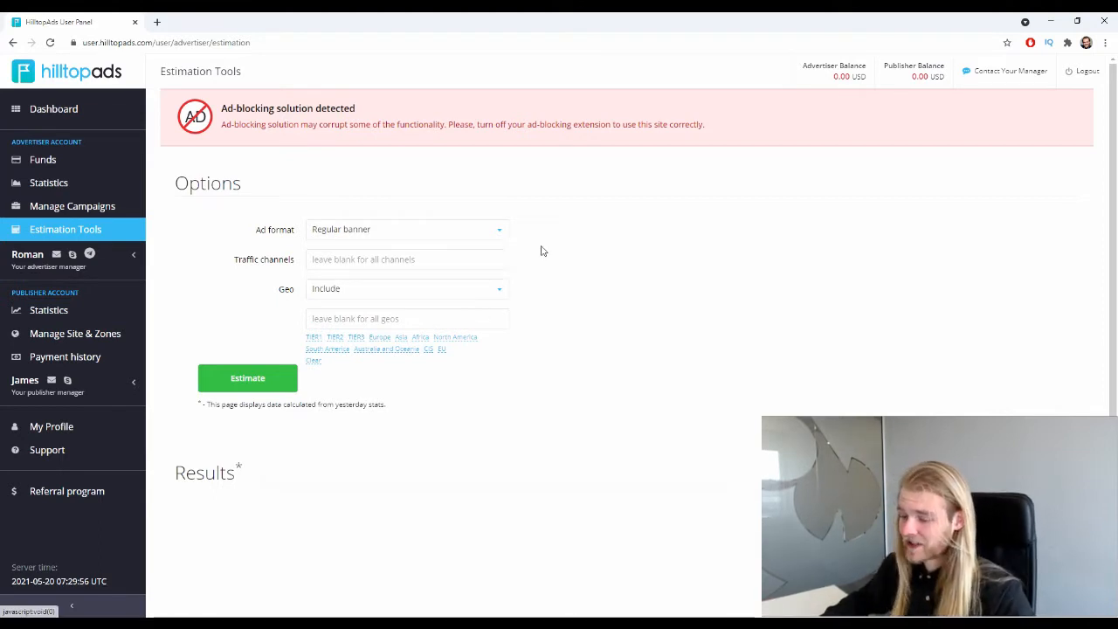
click(113, 253)
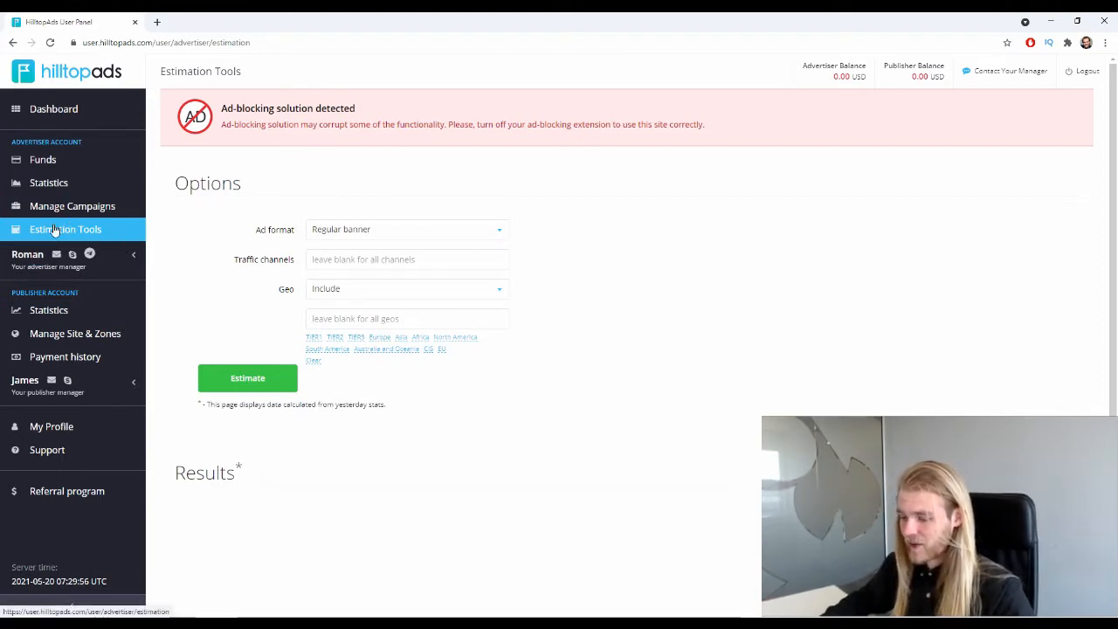
click(482, 238)
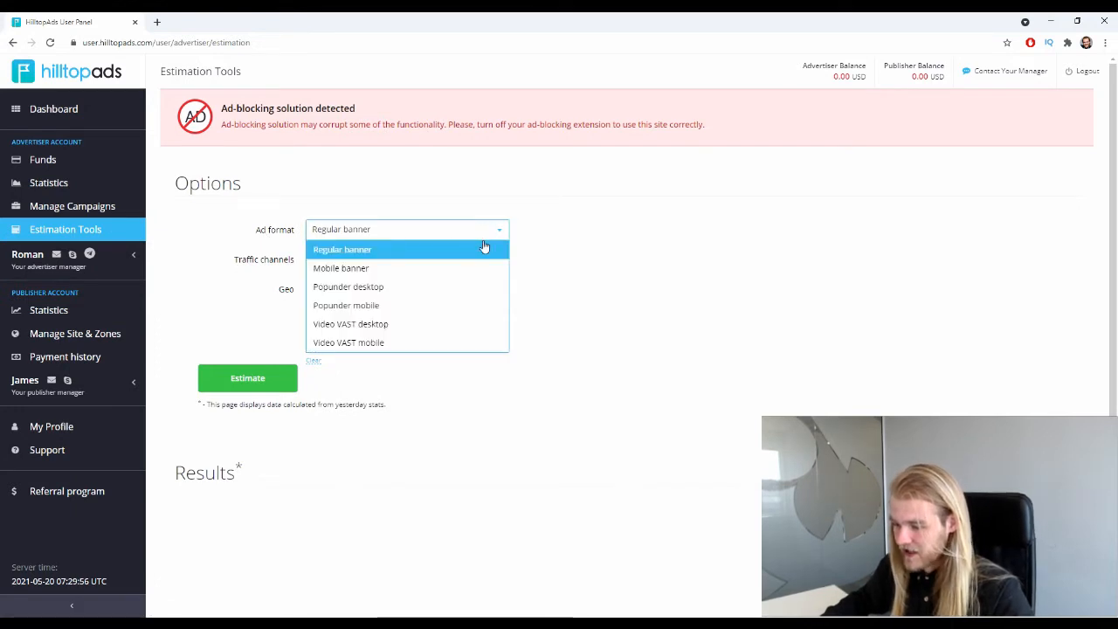
scroll(439, 305, down, 1)
scroll(437, 252, up, 1)
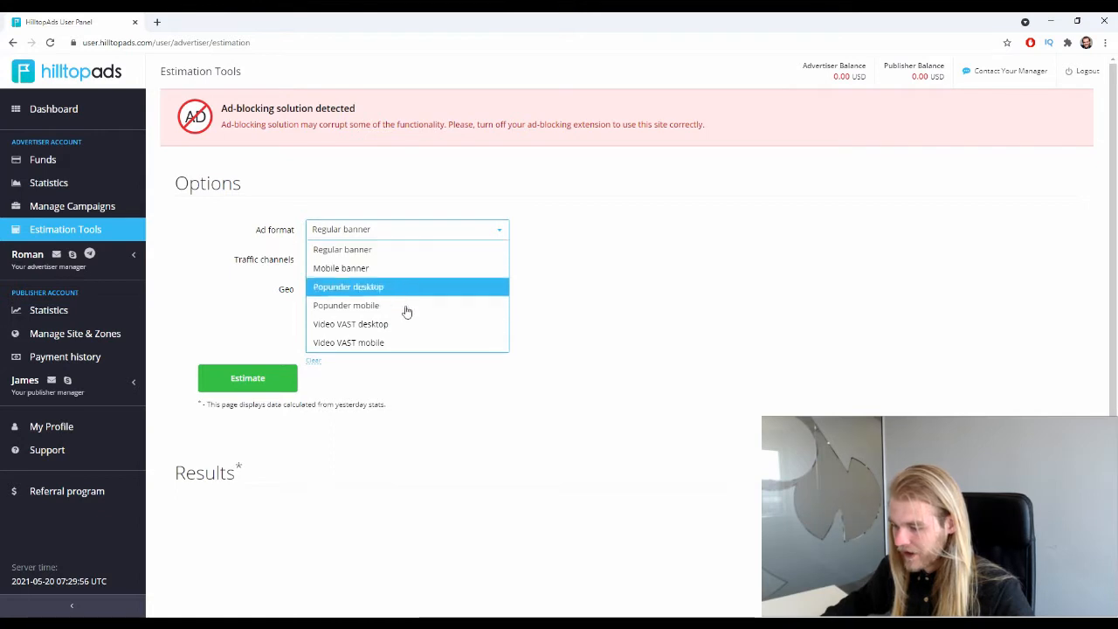
click(398, 253)
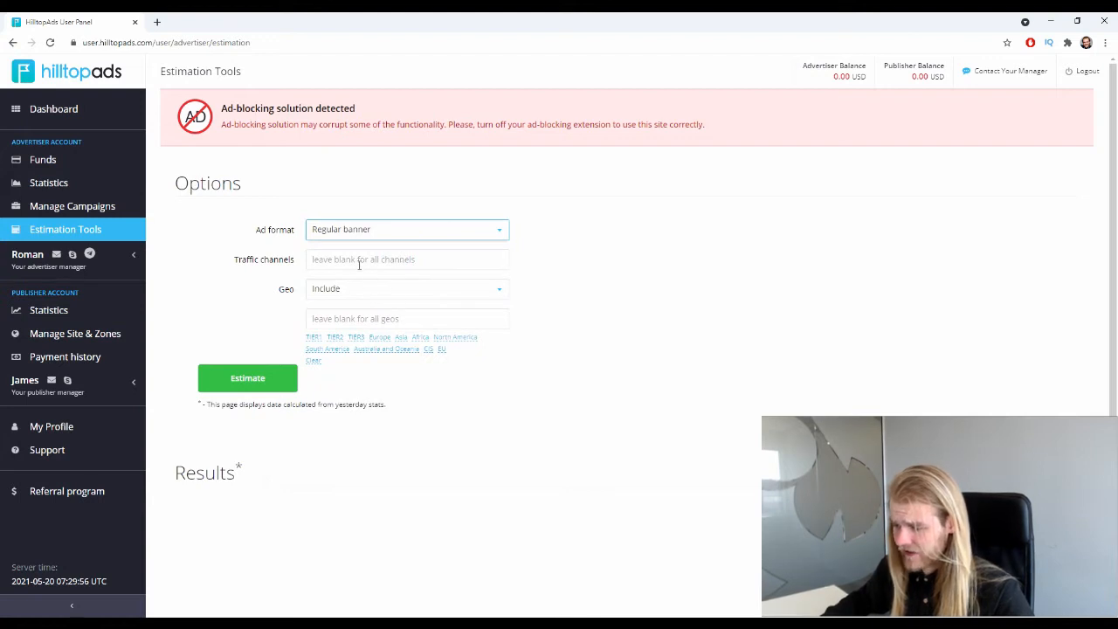
Set the traffic channel to Non-Mainstream direct and the geo to include United States (US).
click(360, 261)
click(372, 279)
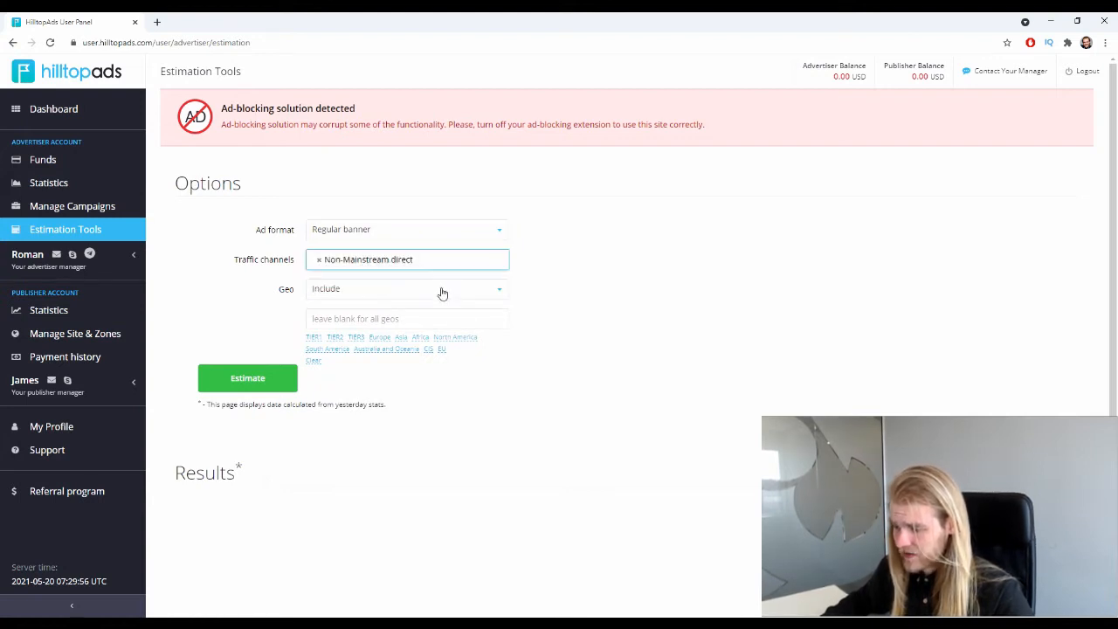
click(406, 290)
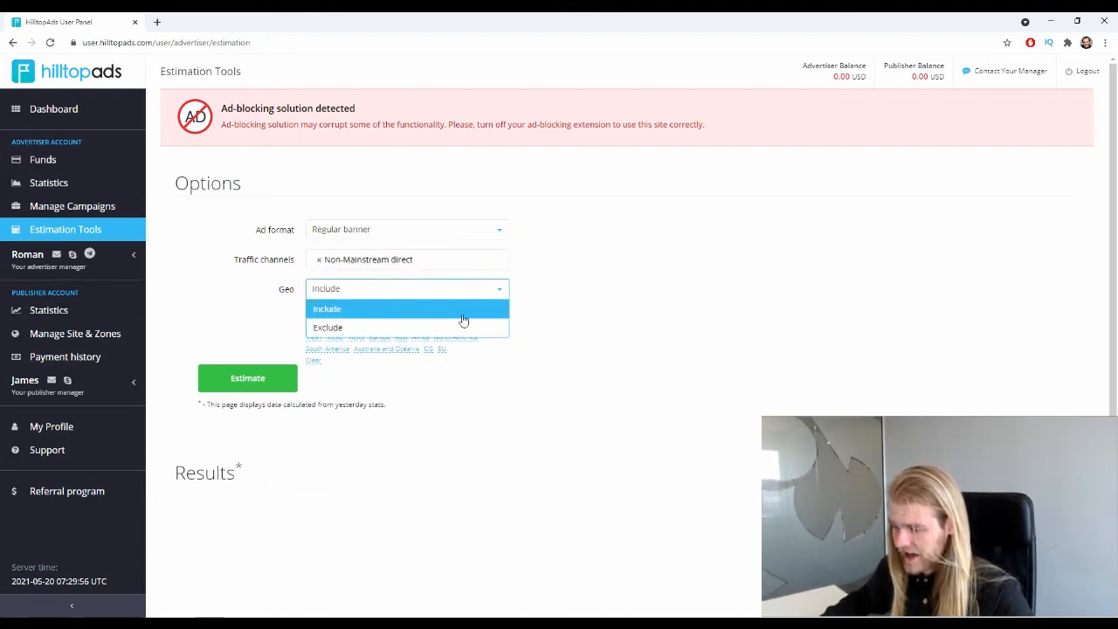
click(455, 307)
click(428, 318)
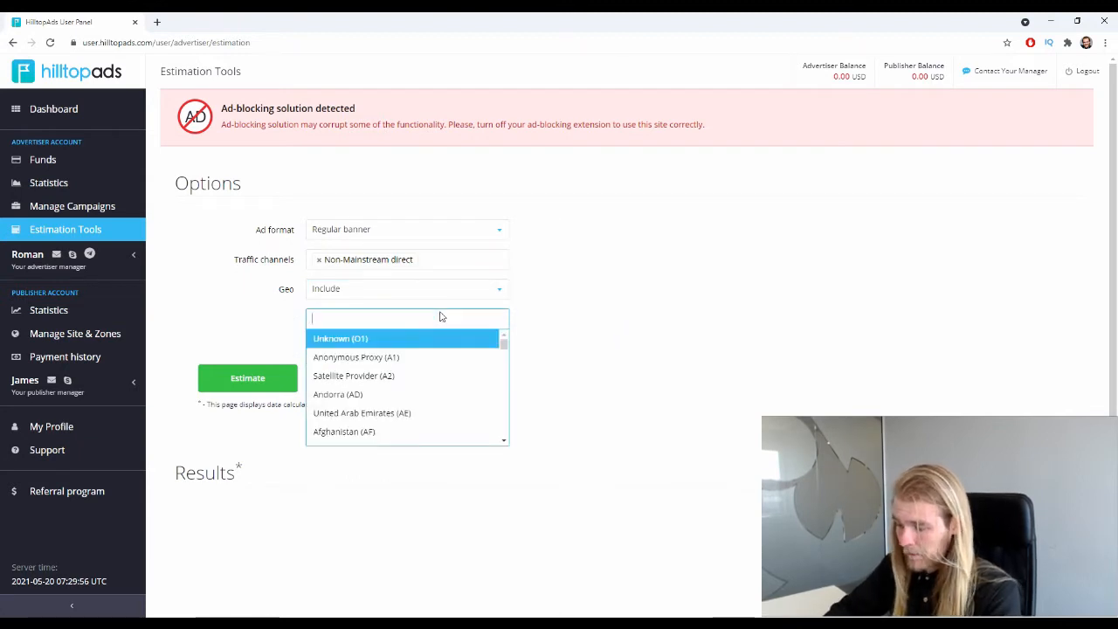
text(unit)
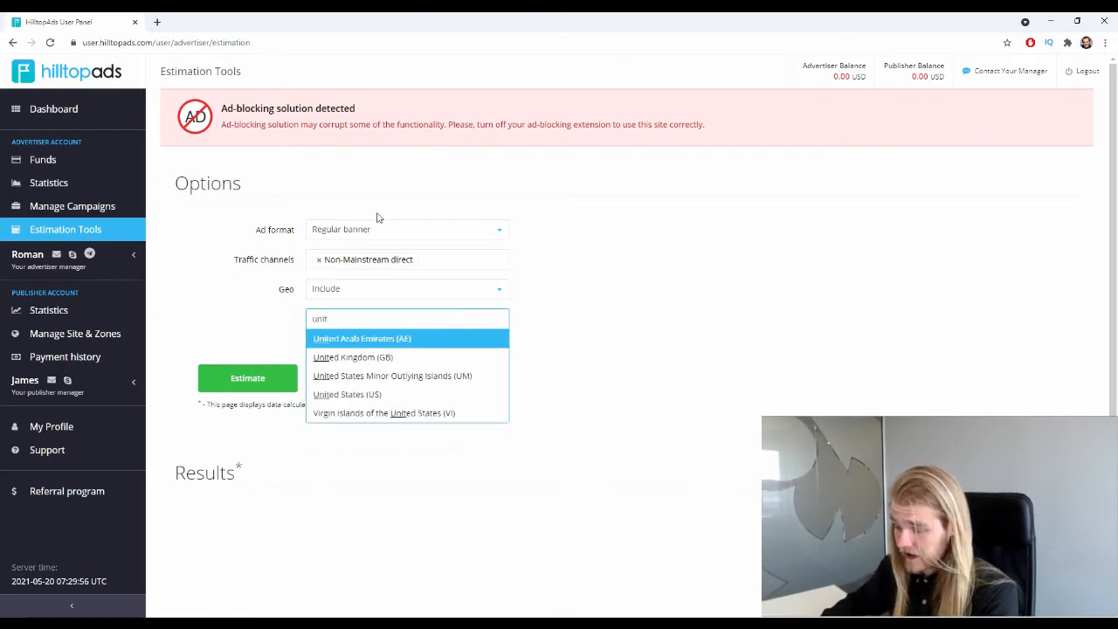
click(347, 395)
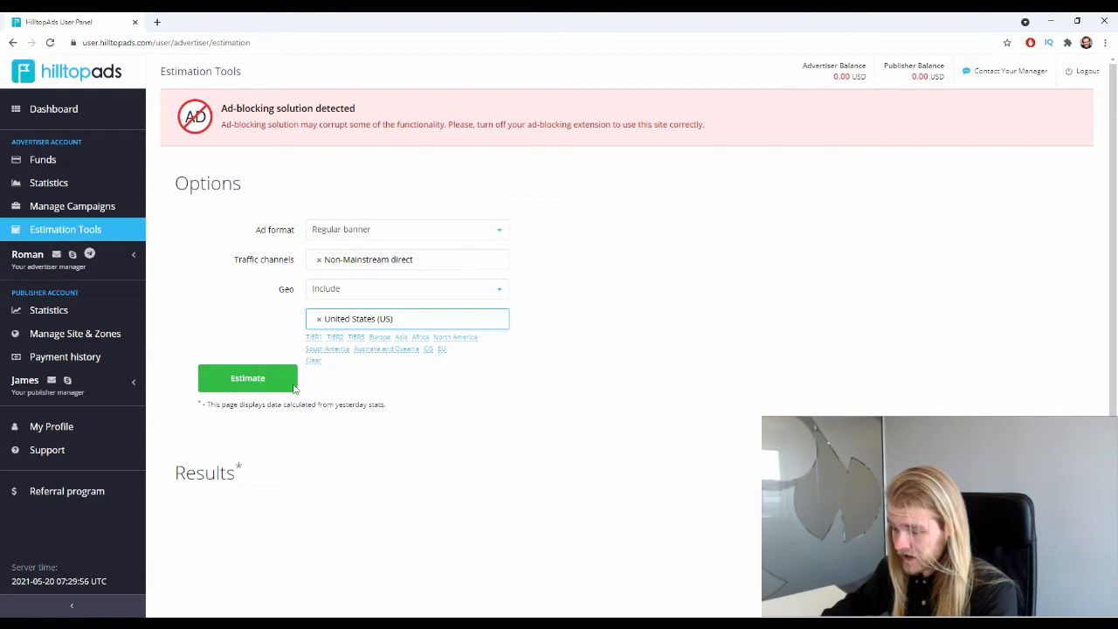
Run the traffic estimate and examine the impressions and conversions graph by CPM.
click(292, 387)
scroll(468, 325, down, 3)
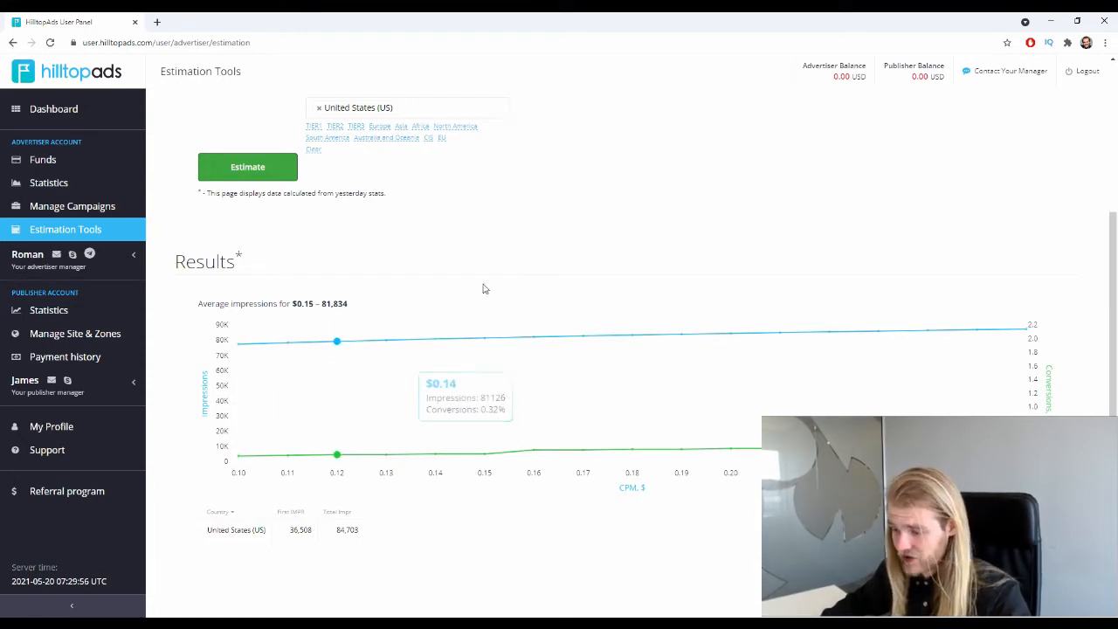
scroll(492, 284, up, 3)
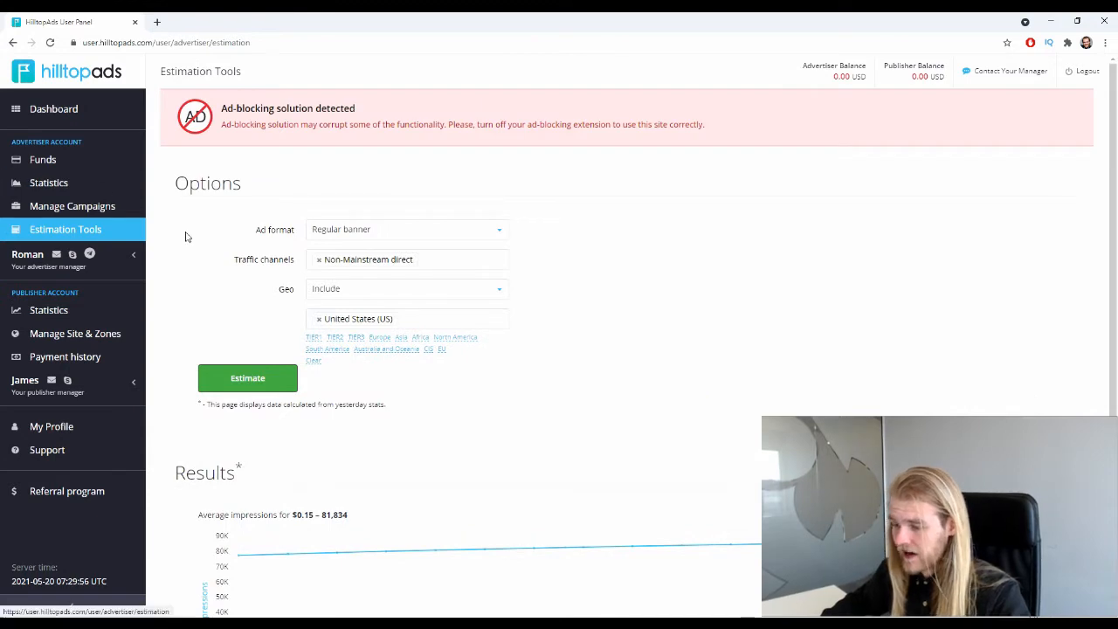
Open the campaign management page, postpone the recommendation survey and start adding a new campaign.
click(103, 208)
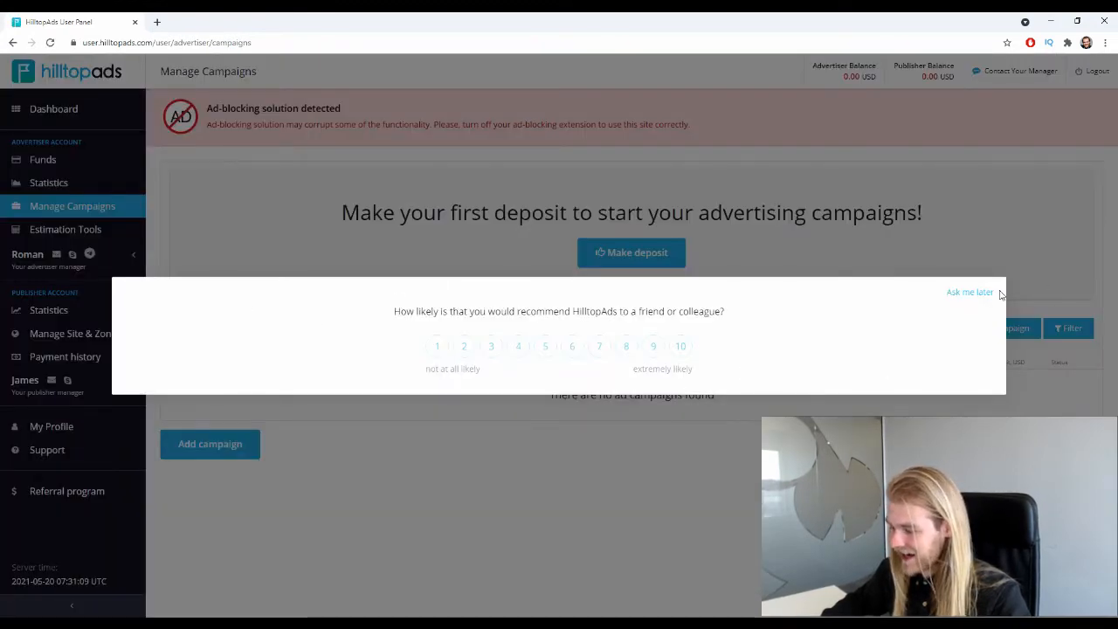
click(969, 292)
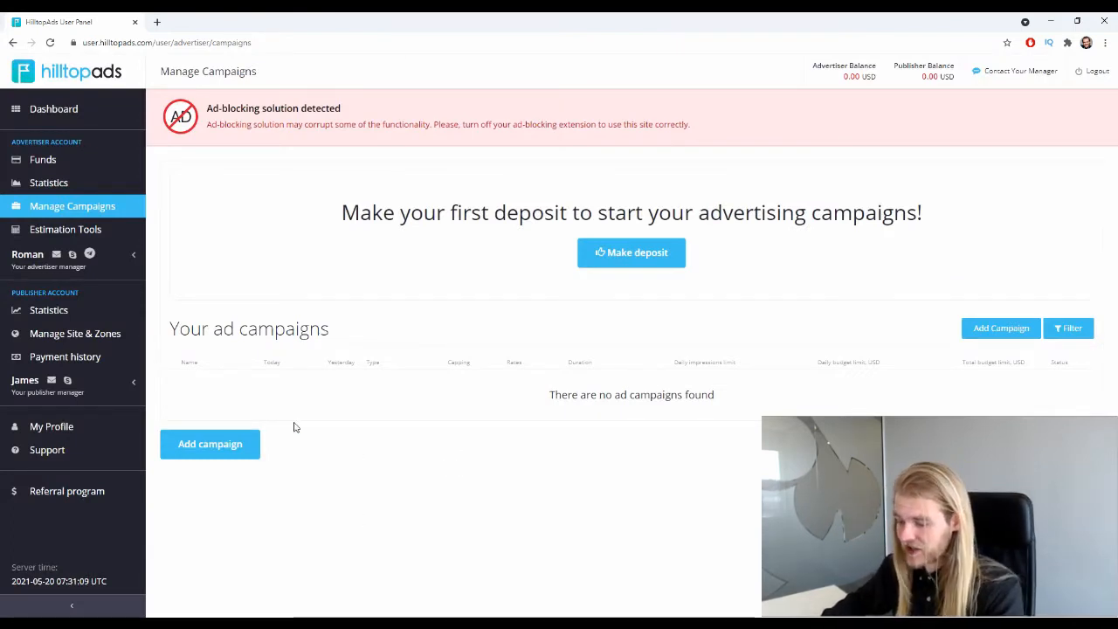
click(245, 448)
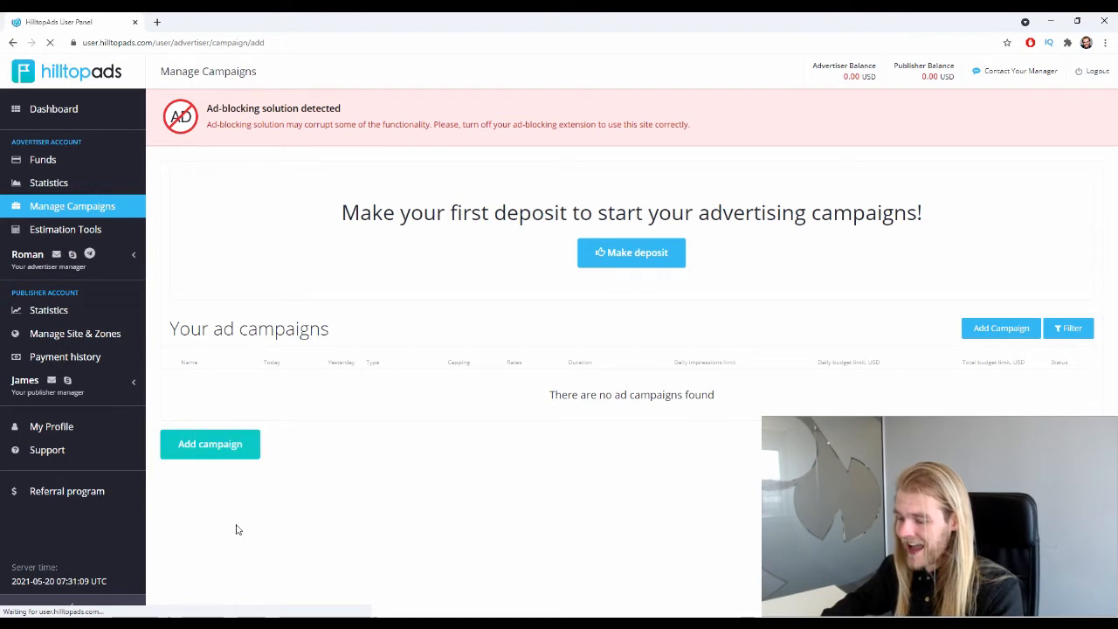
Switch off the new campaign's status and choose Push notification mobile as its ad format.
scroll(504, 302, down, 2)
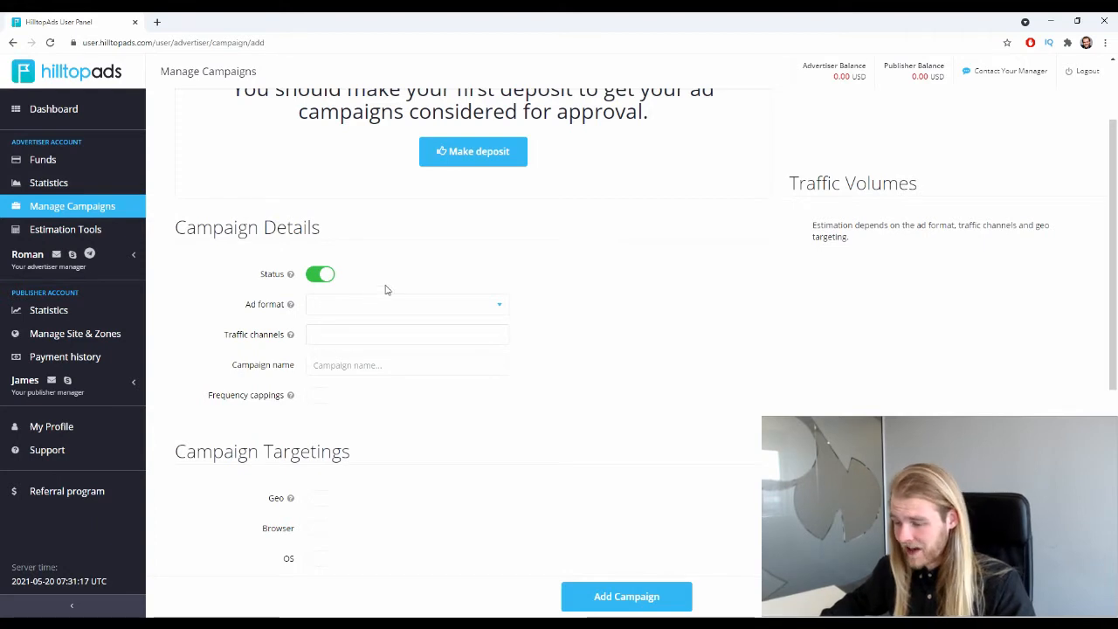
click(328, 274)
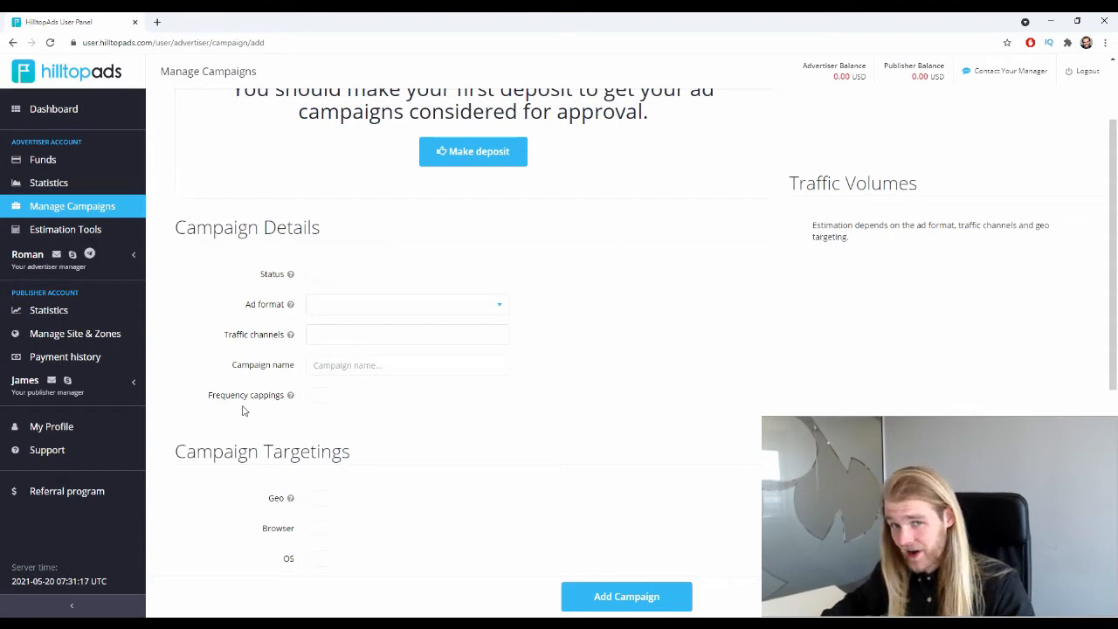
scroll(417, 312, down, 1)
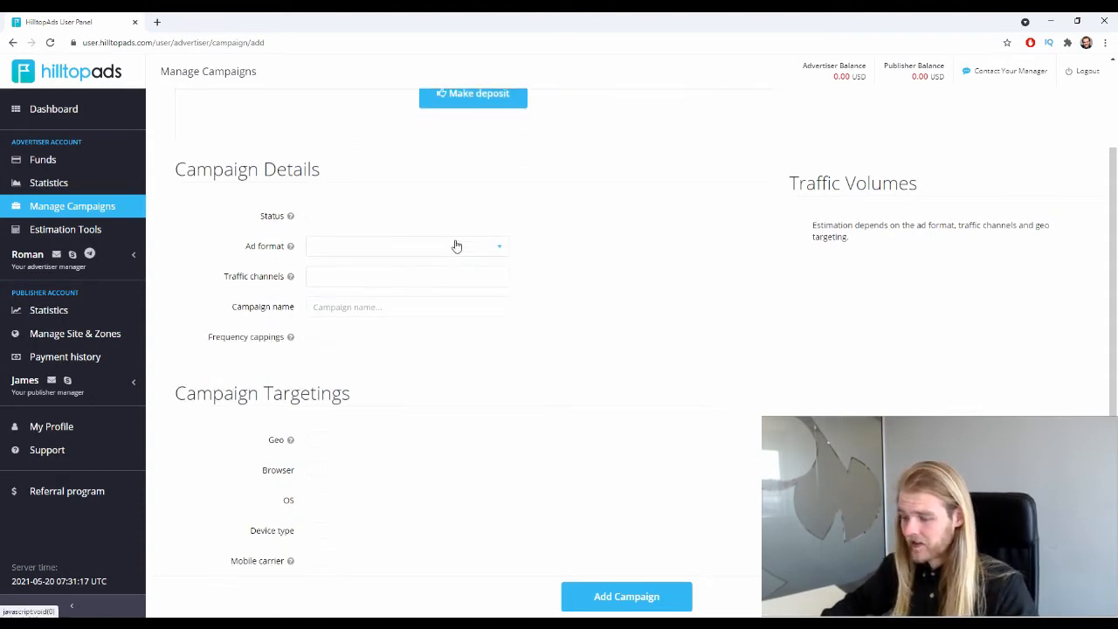
click(458, 251)
scroll(454, 284, down, 1)
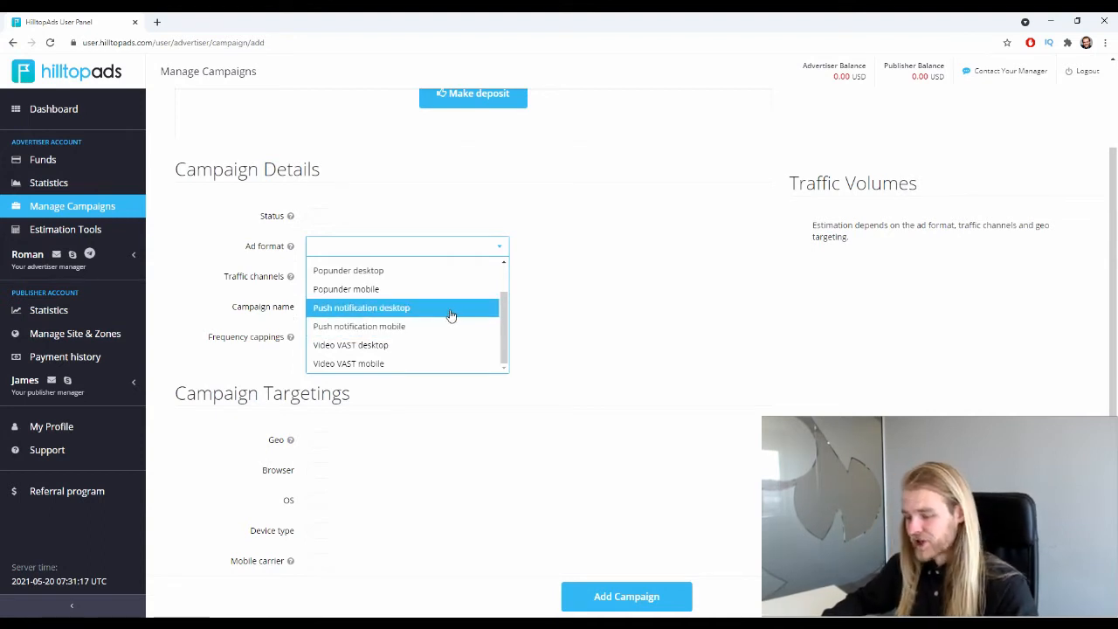
click(445, 327)
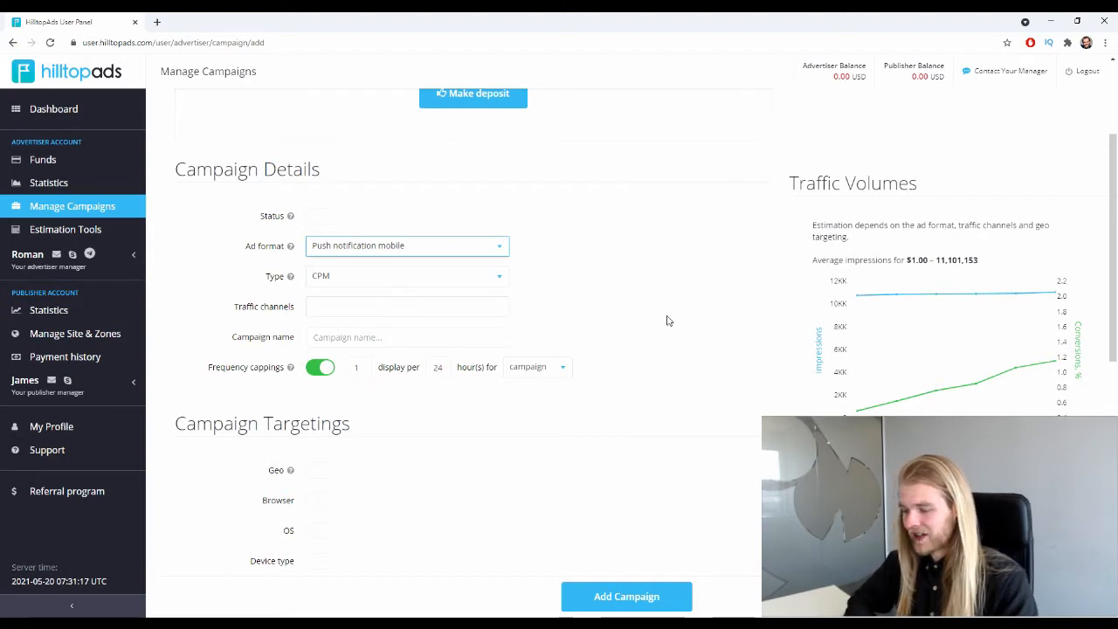
Check the available campaign pricing types and select CPM.
click(599, 291)
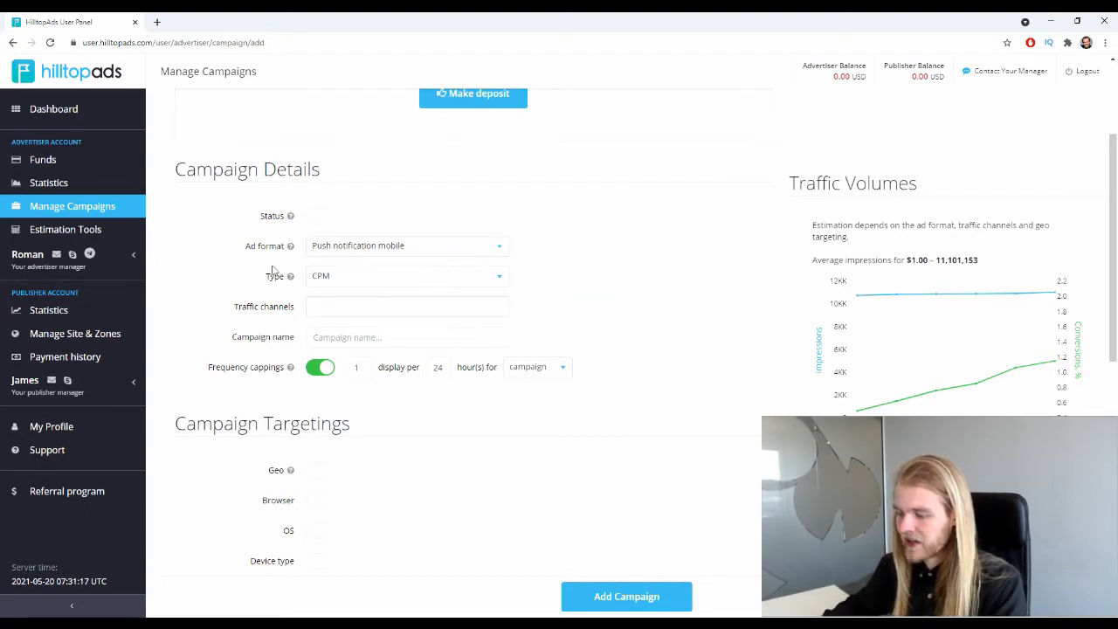
scroll(463, 207, down, 1)
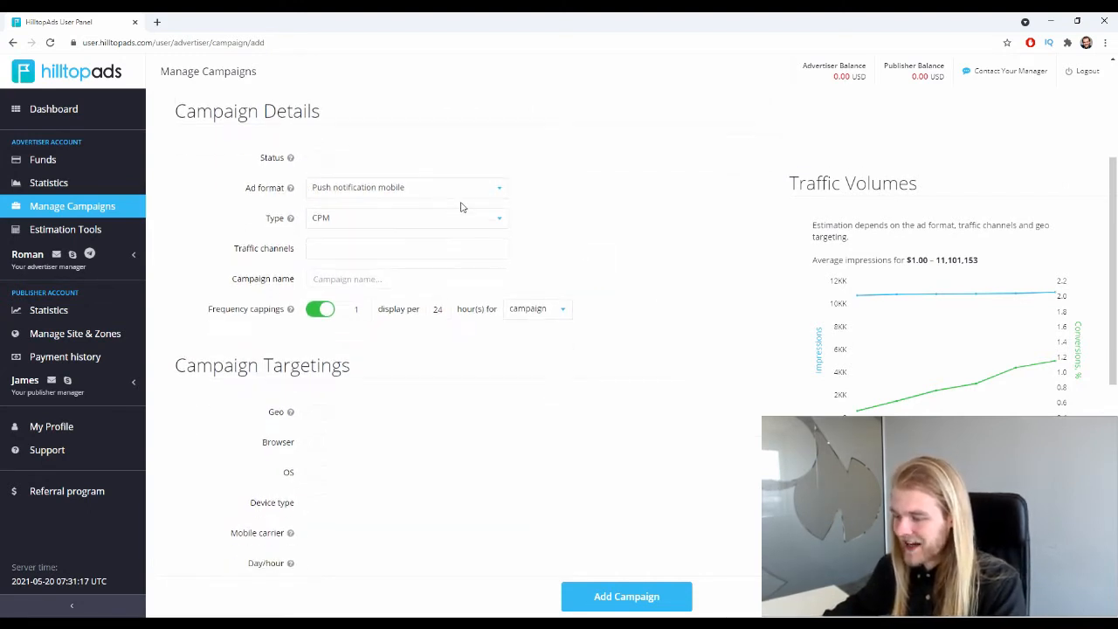
click(454, 217)
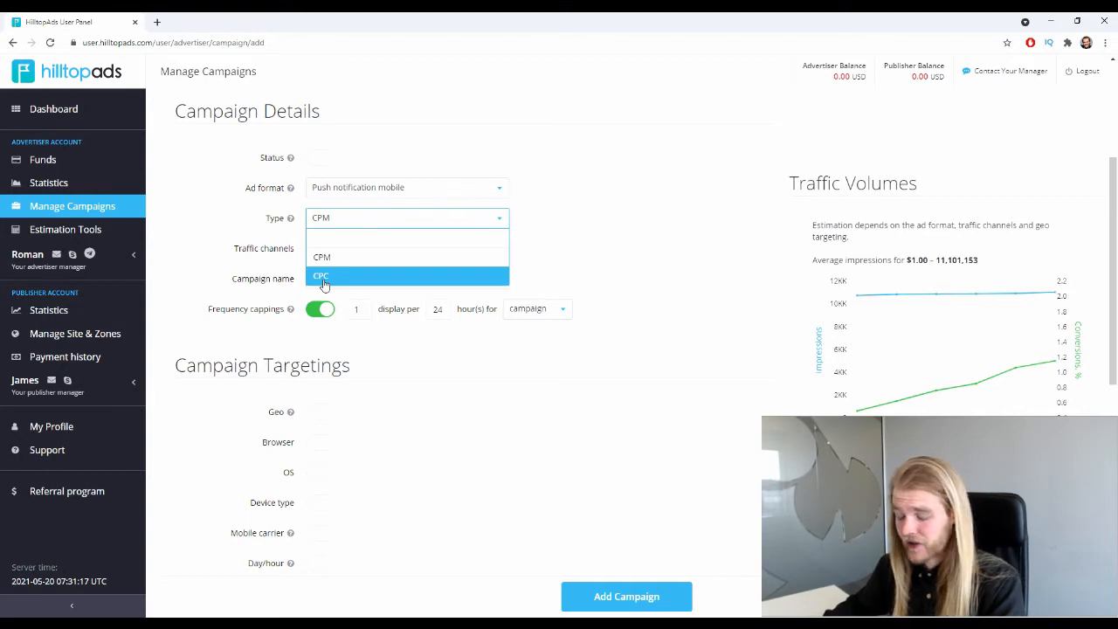
click(383, 256)
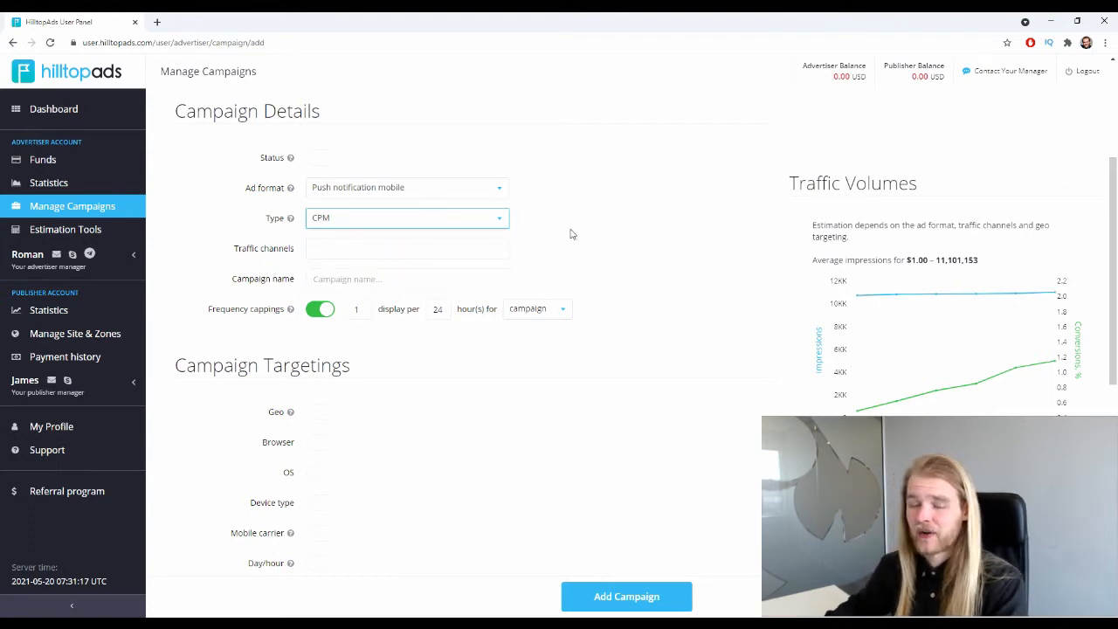
Set the campaign's traffic channels to Mainstream only.
click(337, 252)
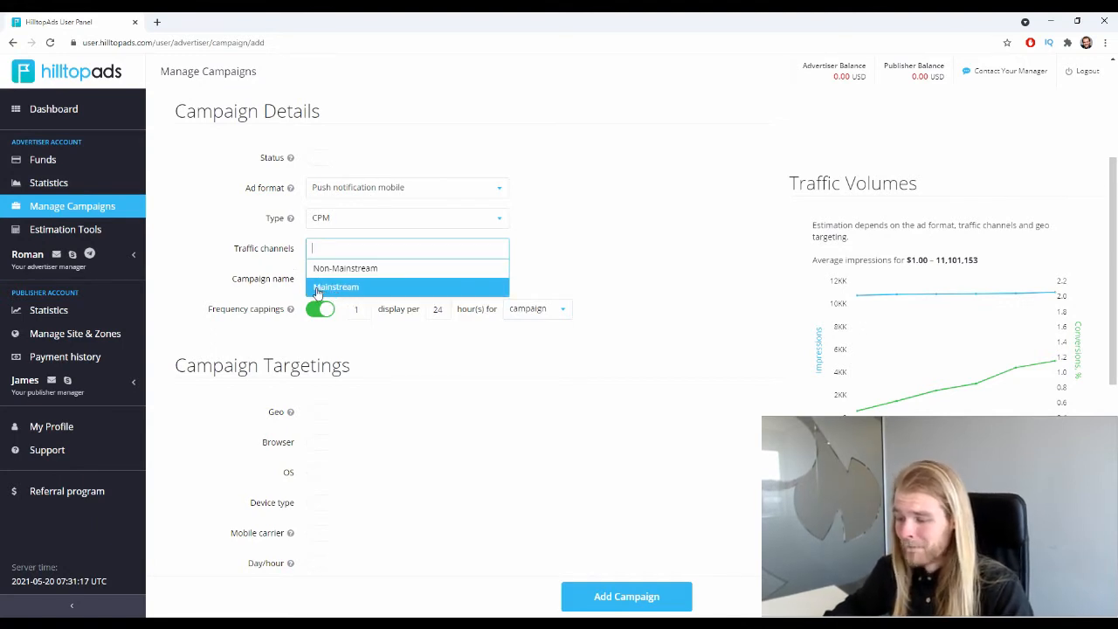
click(466, 294)
click(441, 247)
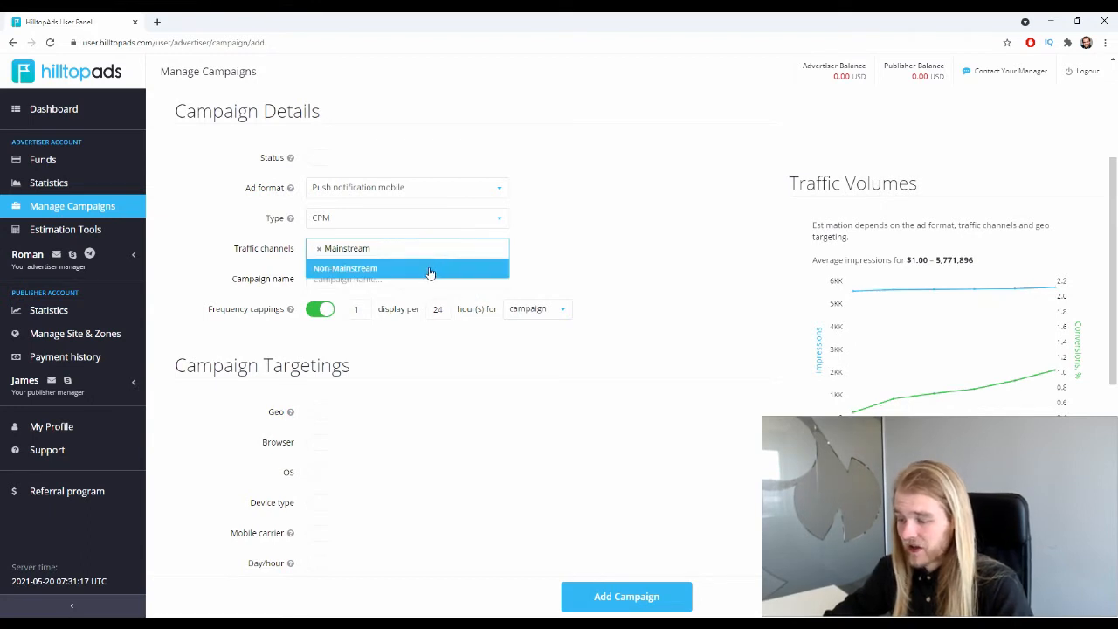
click(430, 270)
click(385, 249)
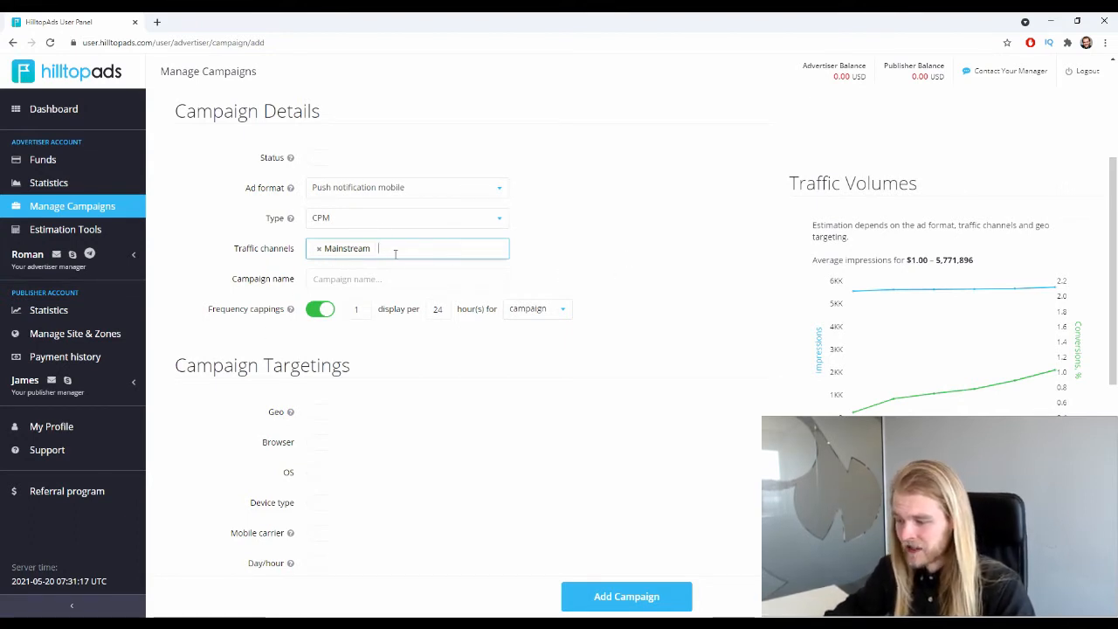
Name the campaign Deberoo.
scroll(395, 253, down, 1)
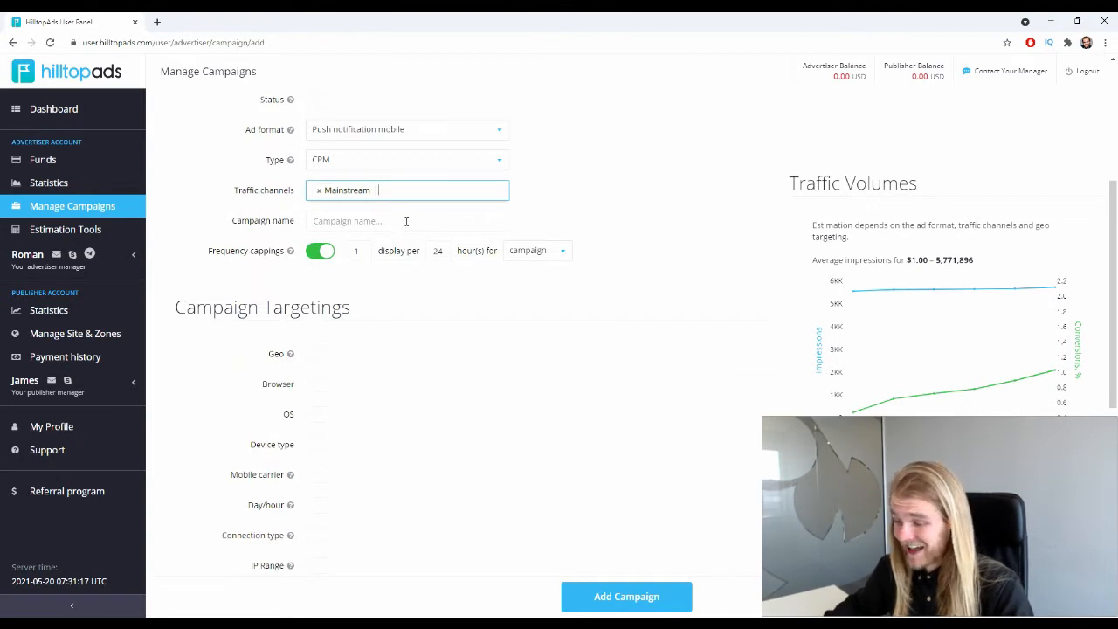
click(400, 220)
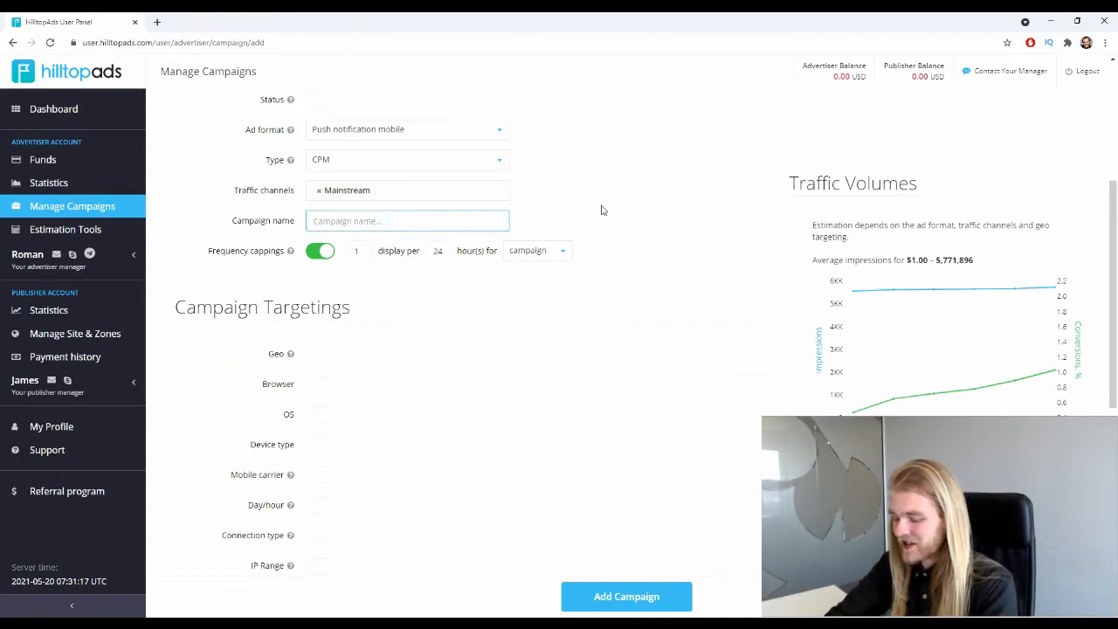
text(Deberoo)
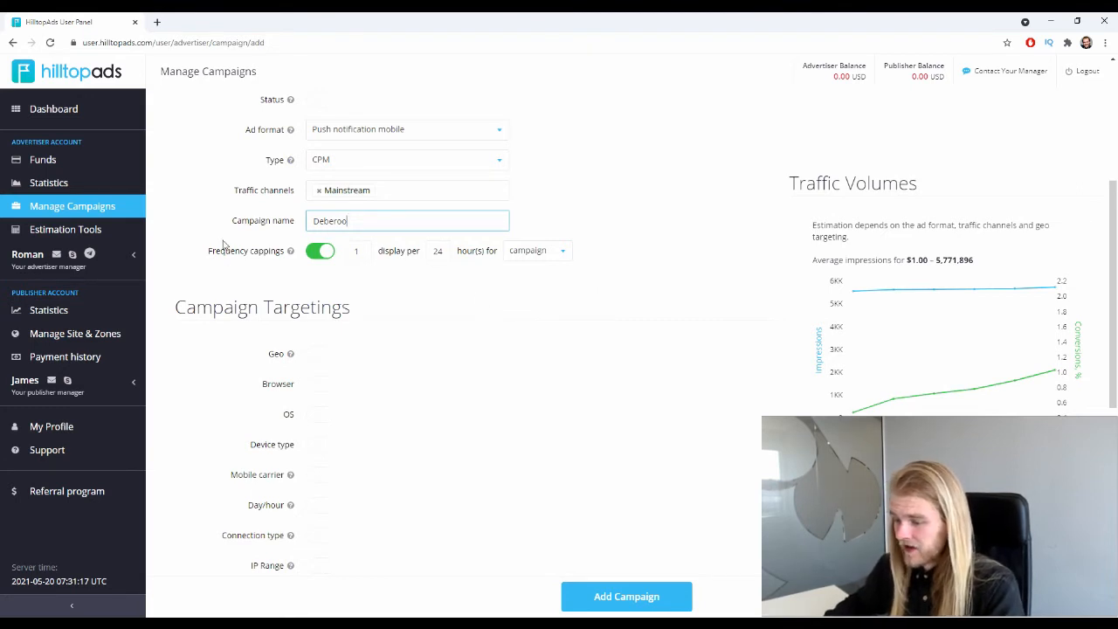
Review the frequency capping display and hour limits and apply the cap per campaign.
drag(207, 251, 281, 259)
click(280, 262)
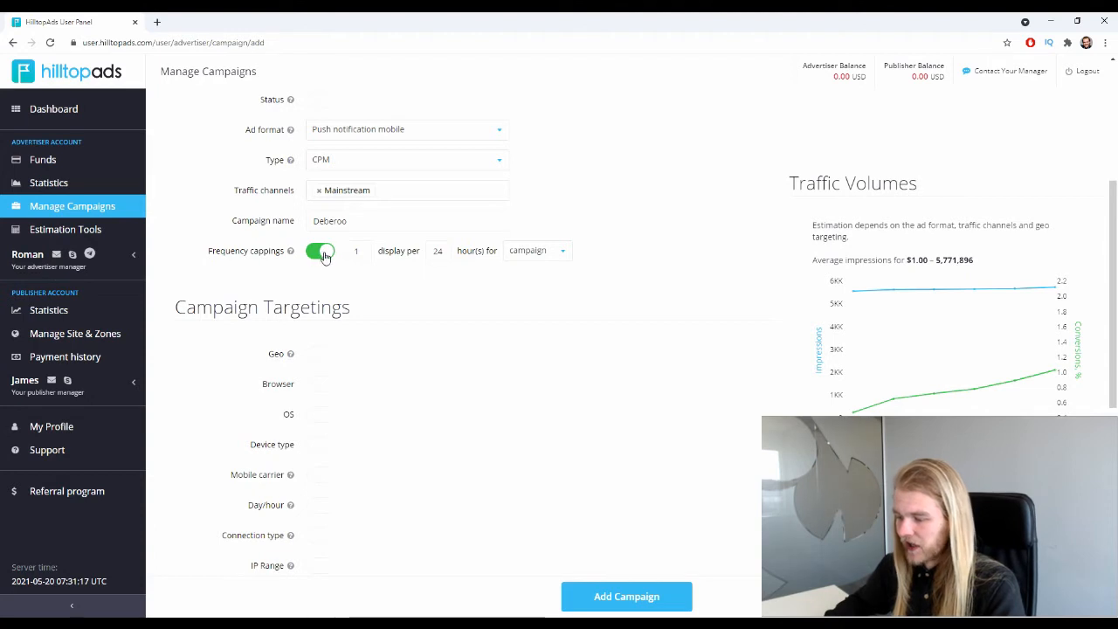
double_click(367, 251)
double_click(447, 254)
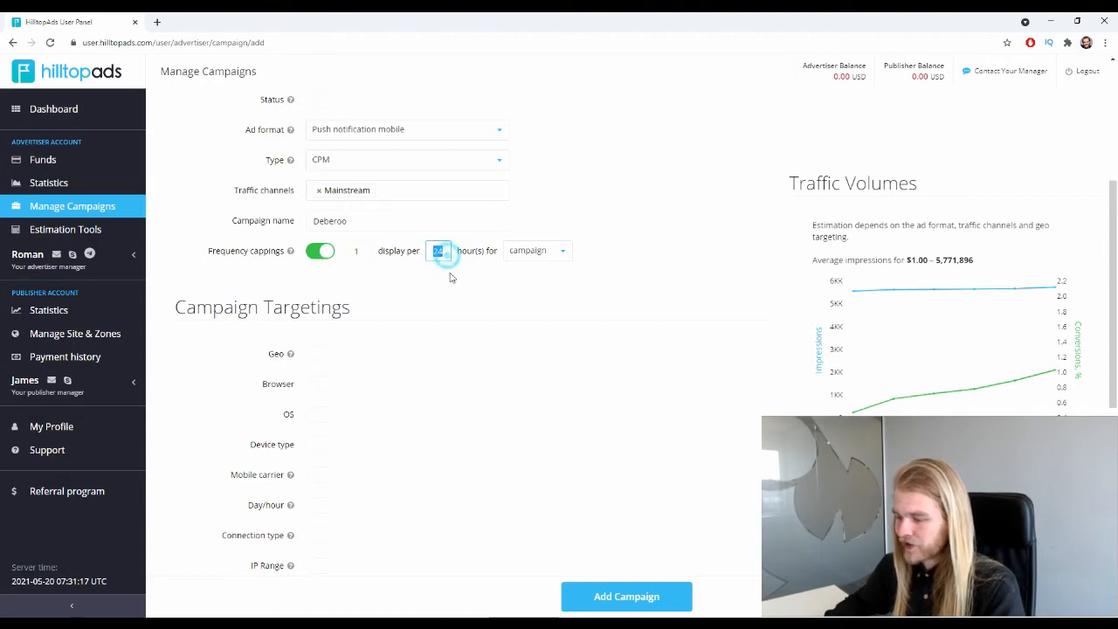
click(480, 297)
click(543, 253)
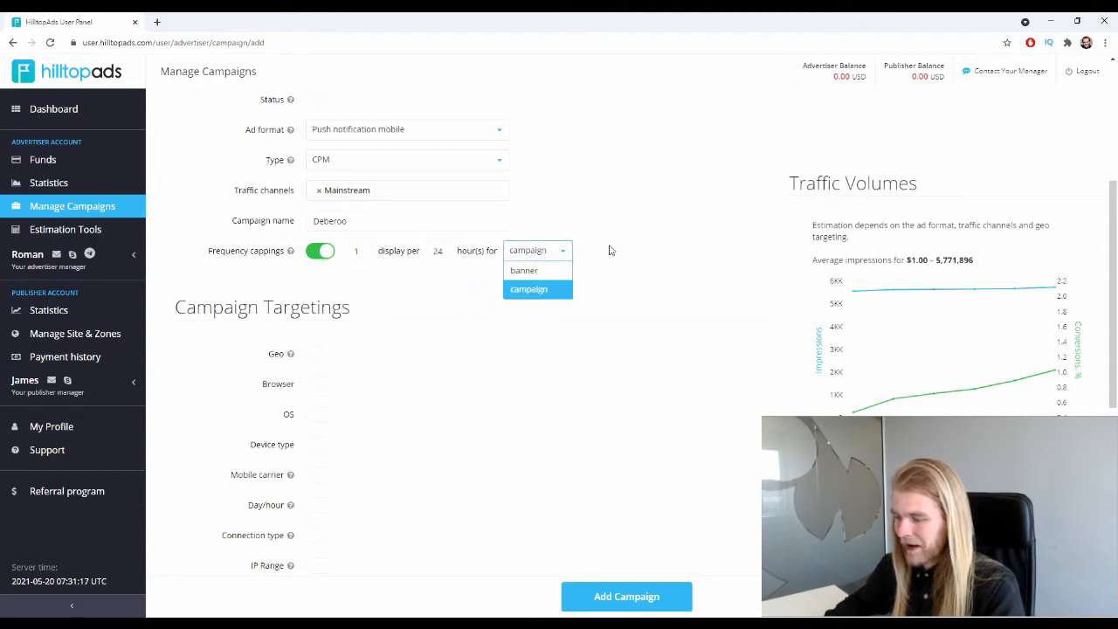
click(542, 290)
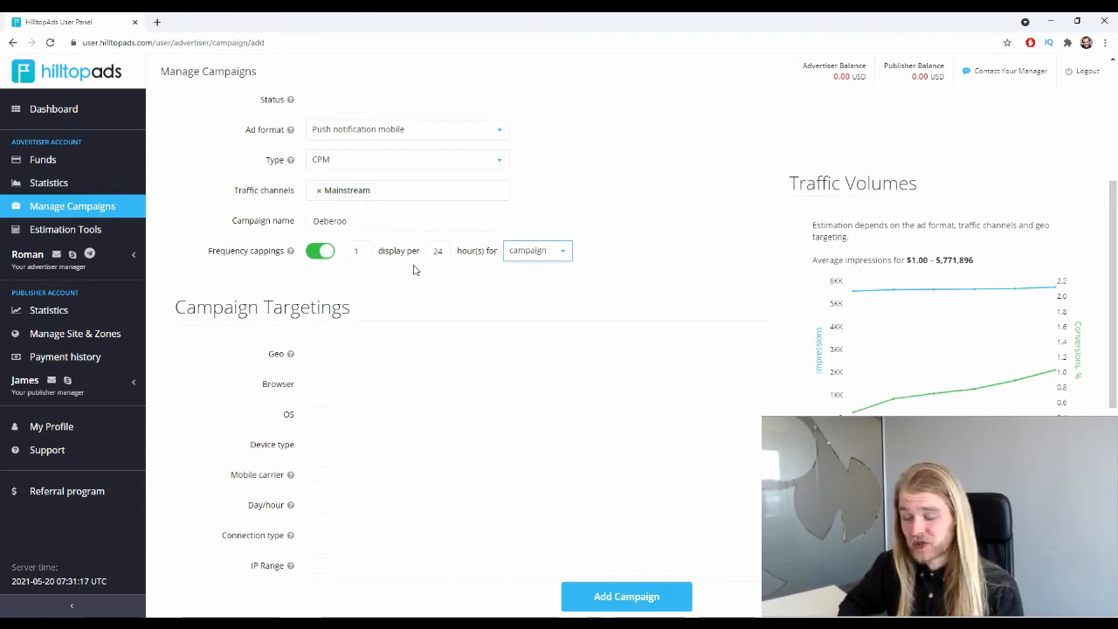
double_click(357, 253)
click(363, 254)
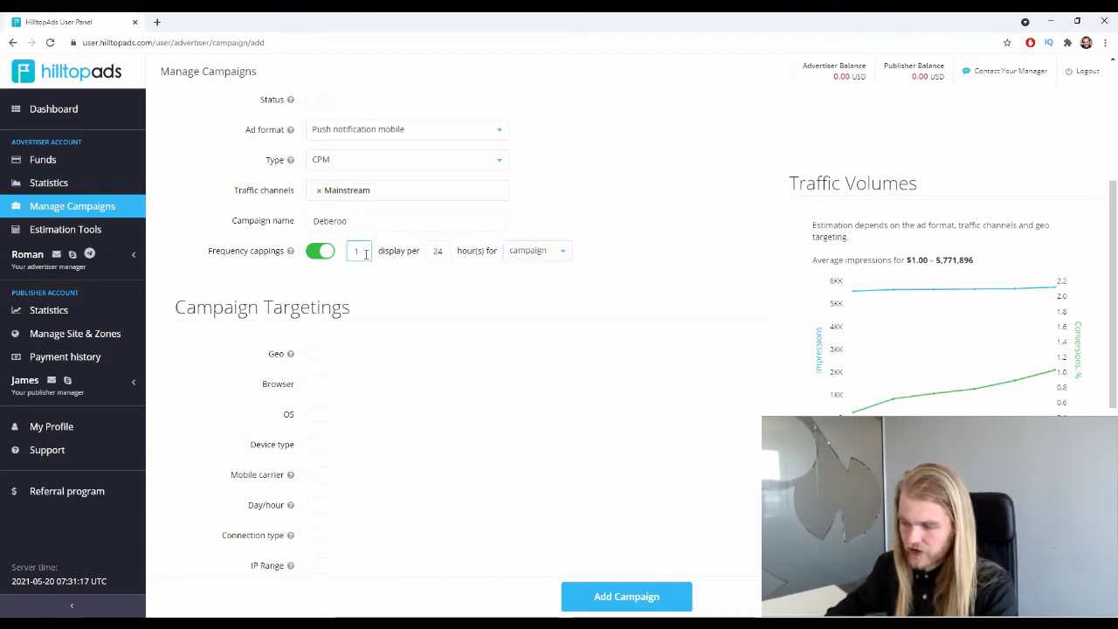
double_click(362, 253)
click(419, 308)
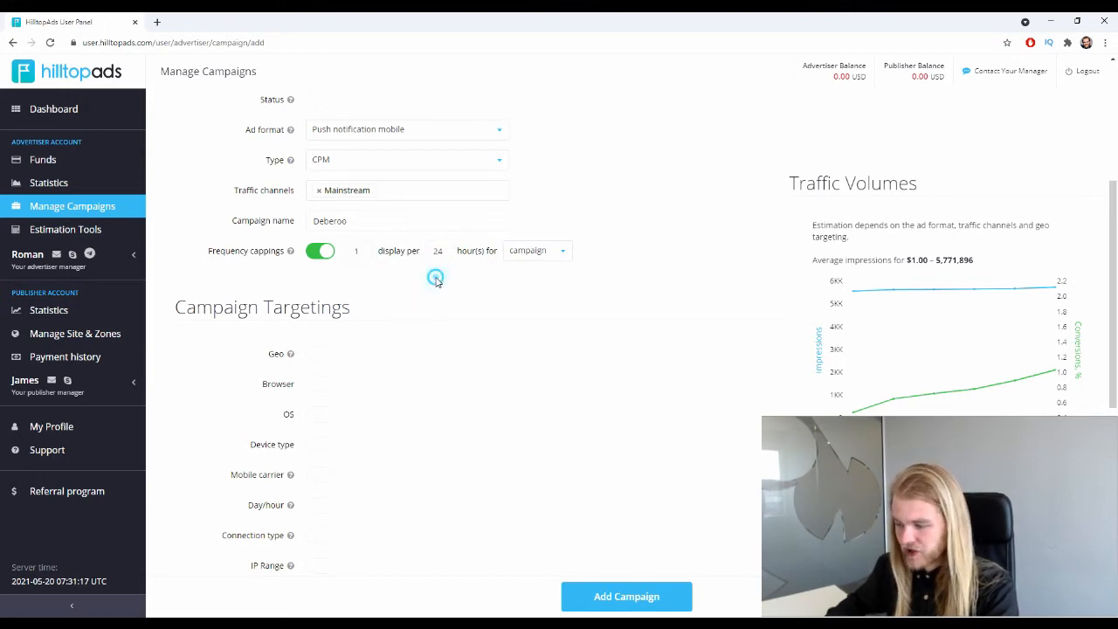
Enable geo targeting for the campaign in Include mode and add US United States as the country.
scroll(438, 286, down, 1)
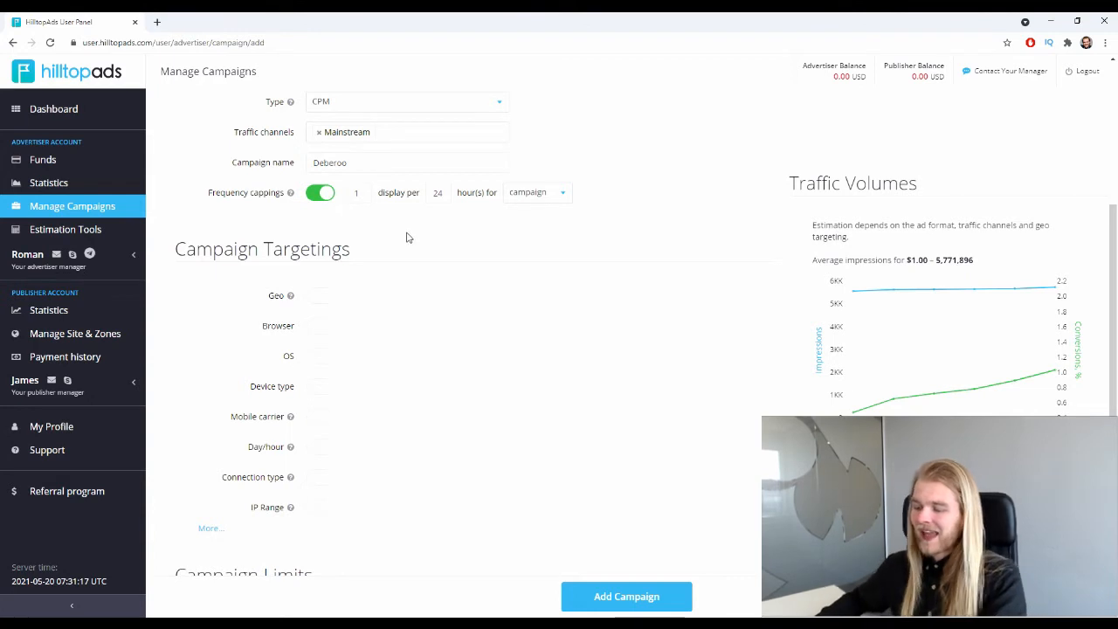
click(323, 297)
scroll(436, 217, down, 1)
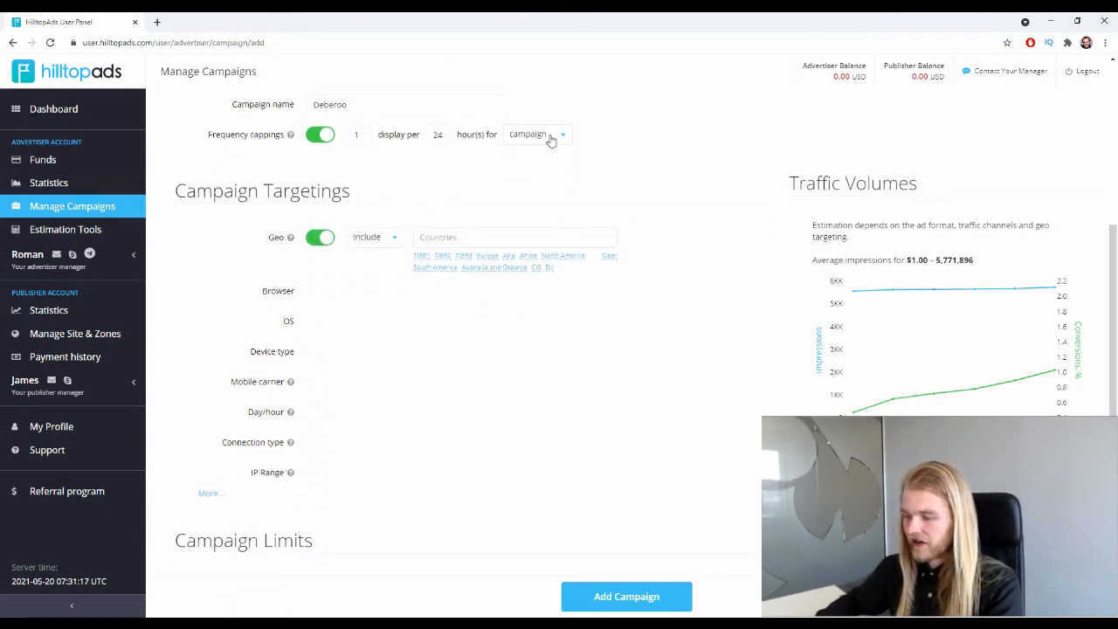
click(397, 238)
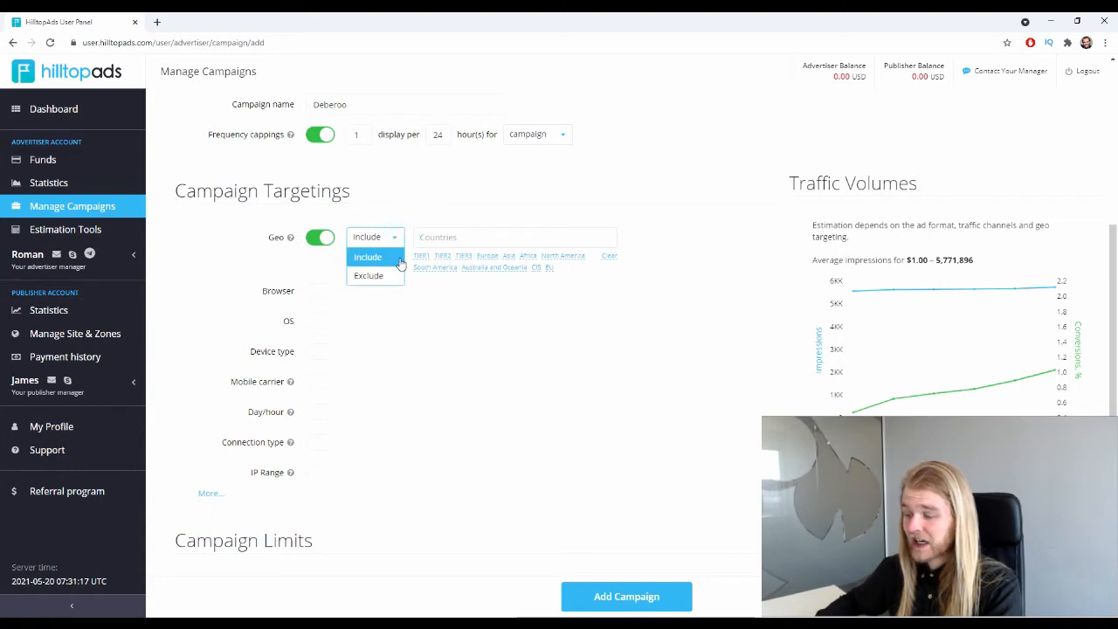
click(382, 253)
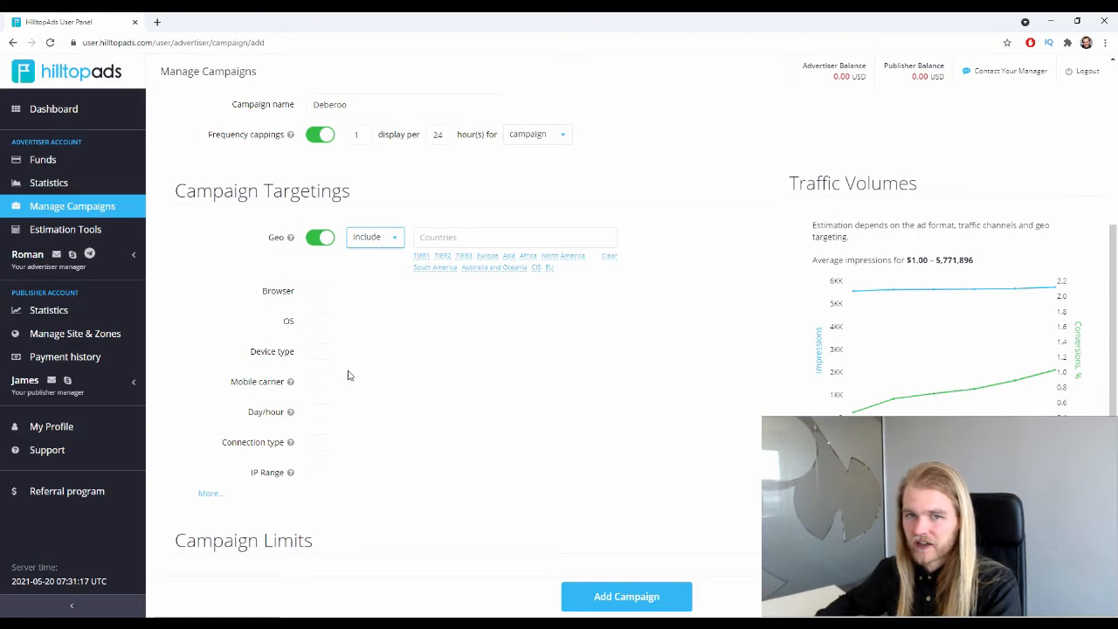
click(389, 229)
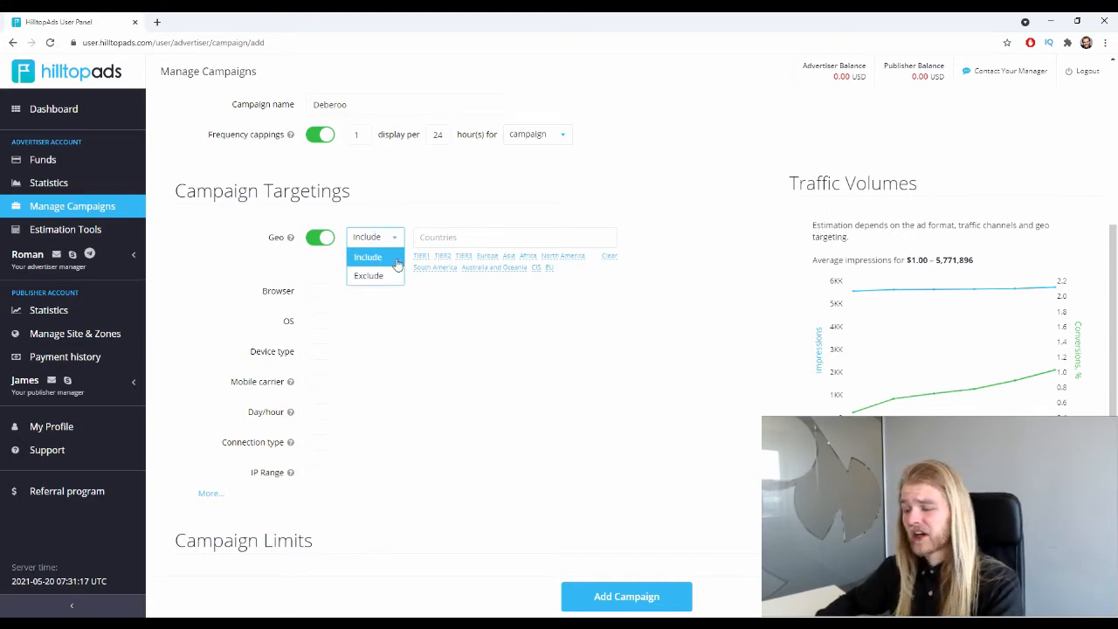
click(396, 258)
click(481, 238)
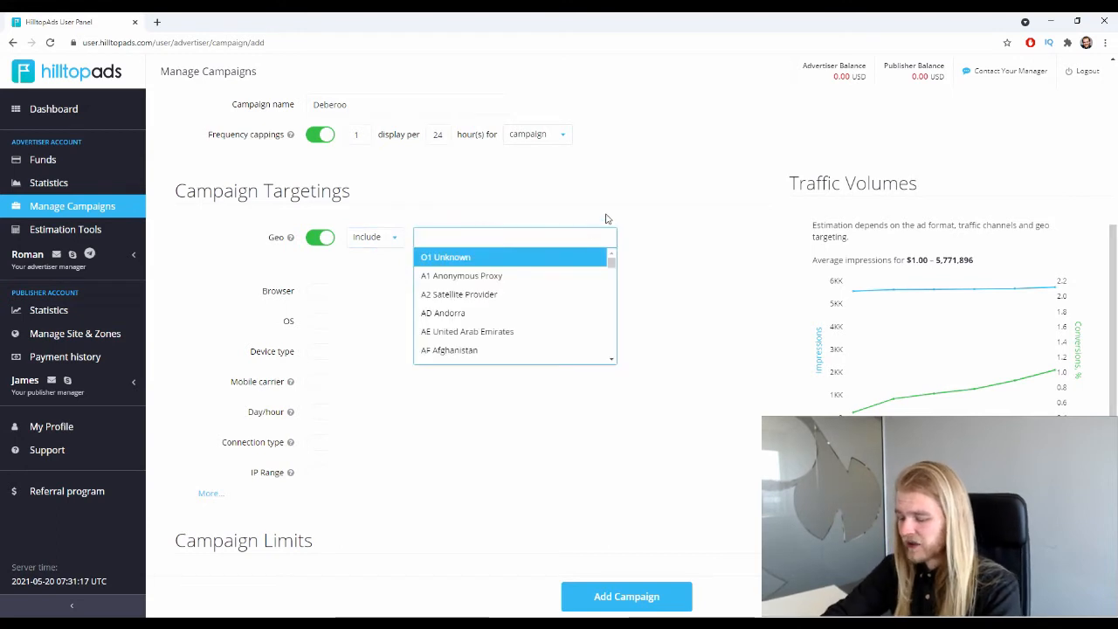
text(unit)
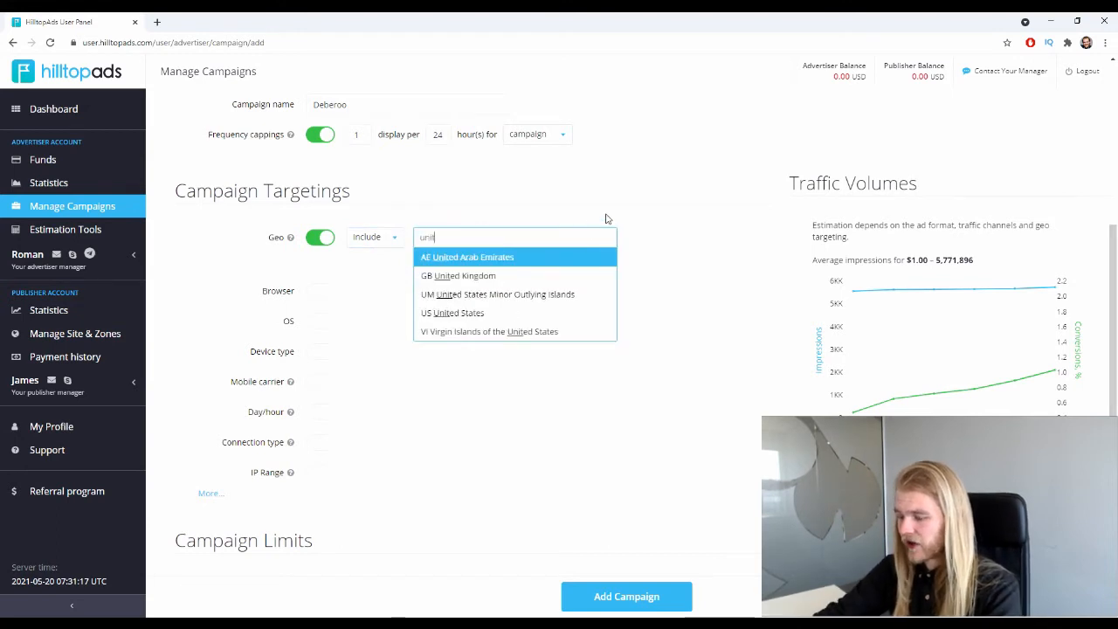
click(476, 316)
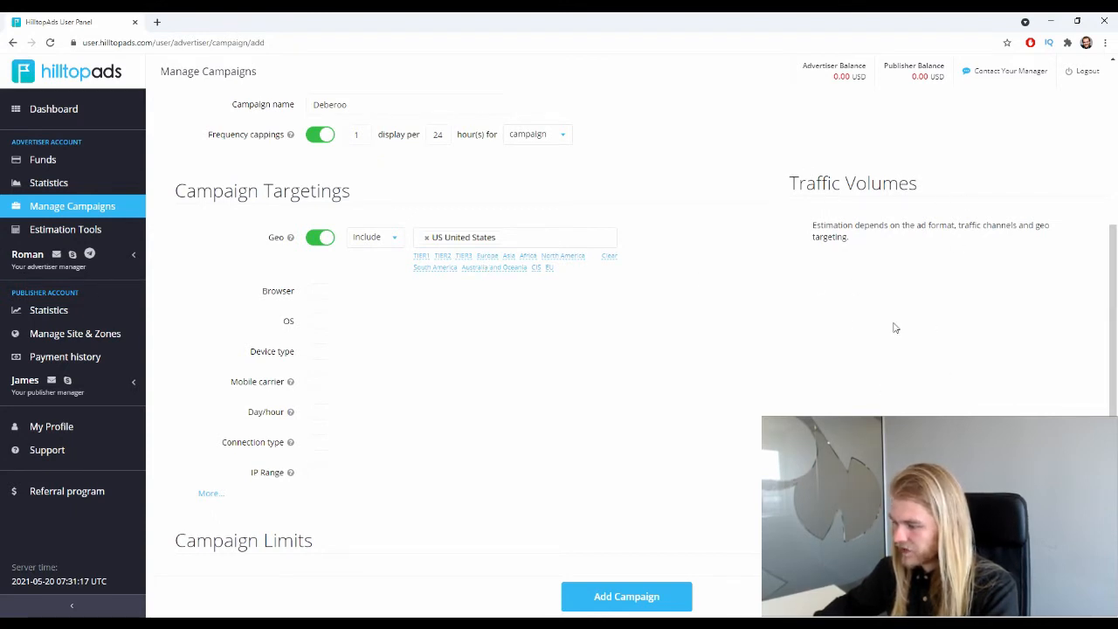
Remove United States from the geo targeting to compare traffic volumes, and include it again.
click(426, 238)
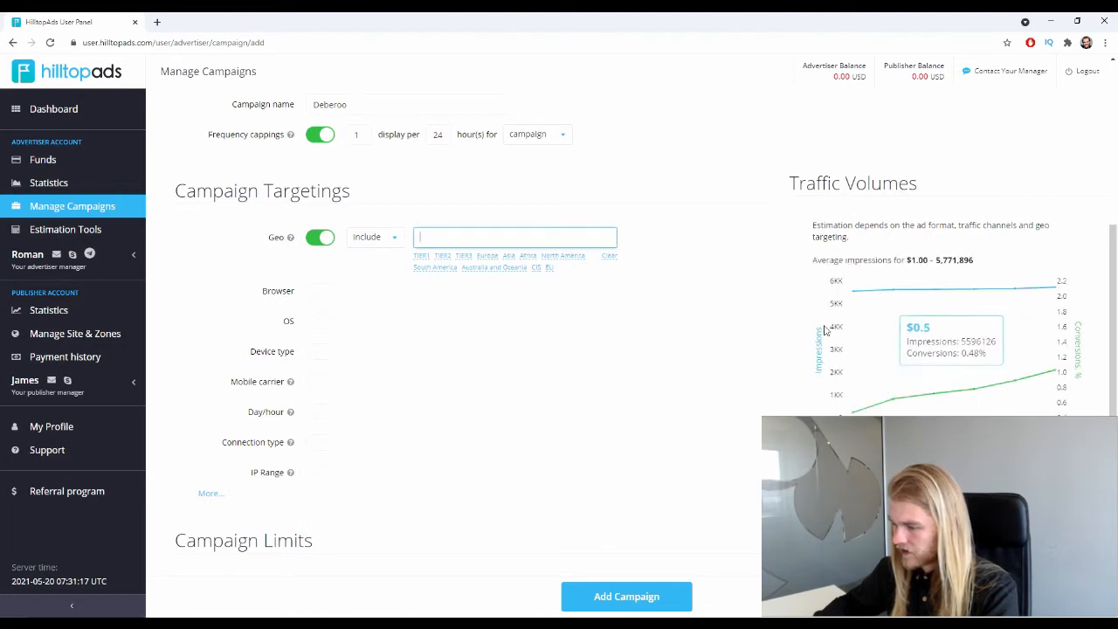
click(512, 241)
text(unit)
key(Down)
key(Down)
key(Down)
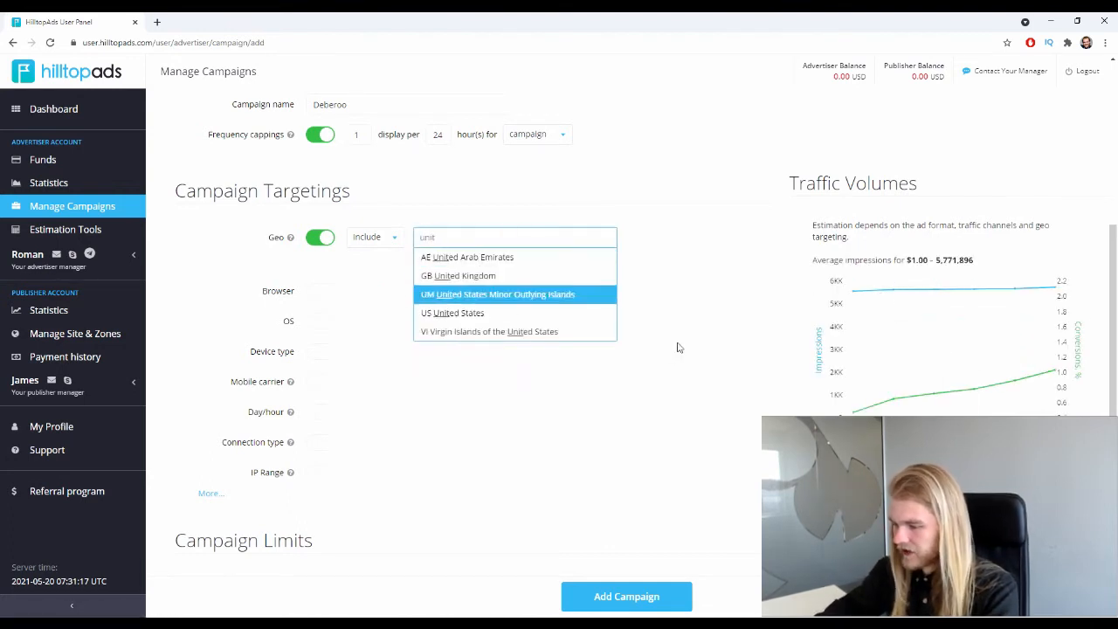
key(Return)
scroll(958, 236, down, 1)
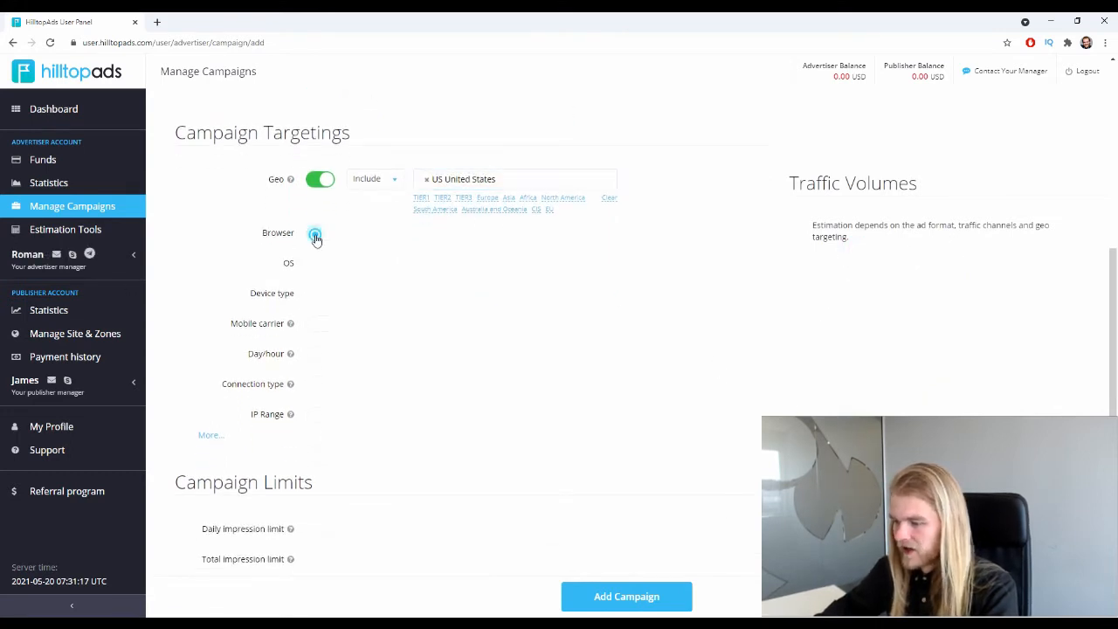
Try out browser targeting by selecting DuckDuckGo, UC Browser and Chrome in Include mode, and clear and disable it again.
click(316, 234)
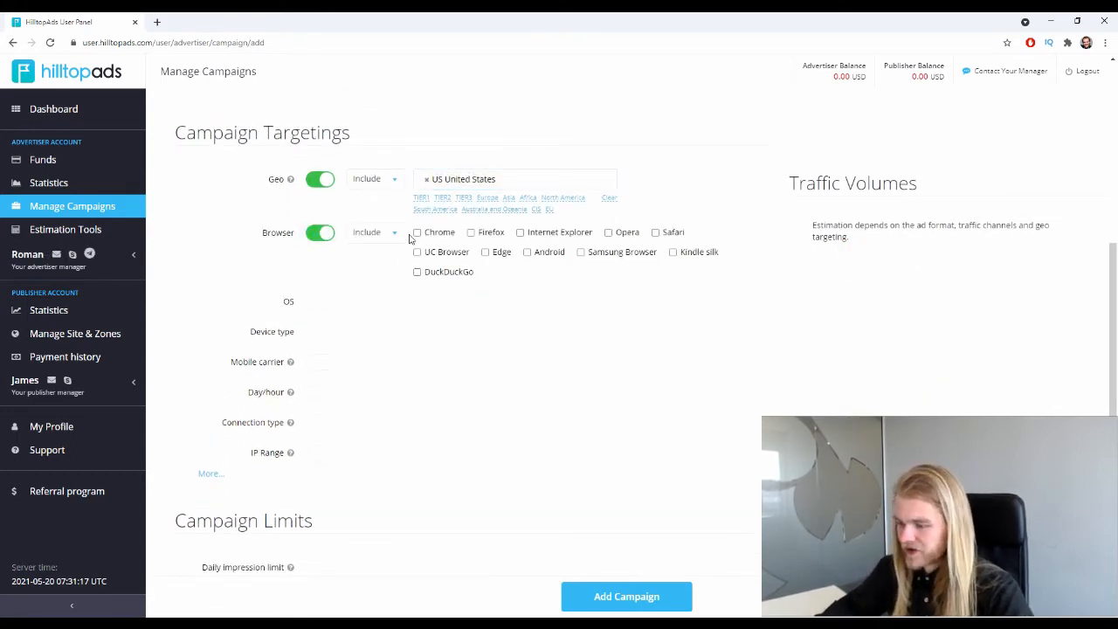
click(395, 233)
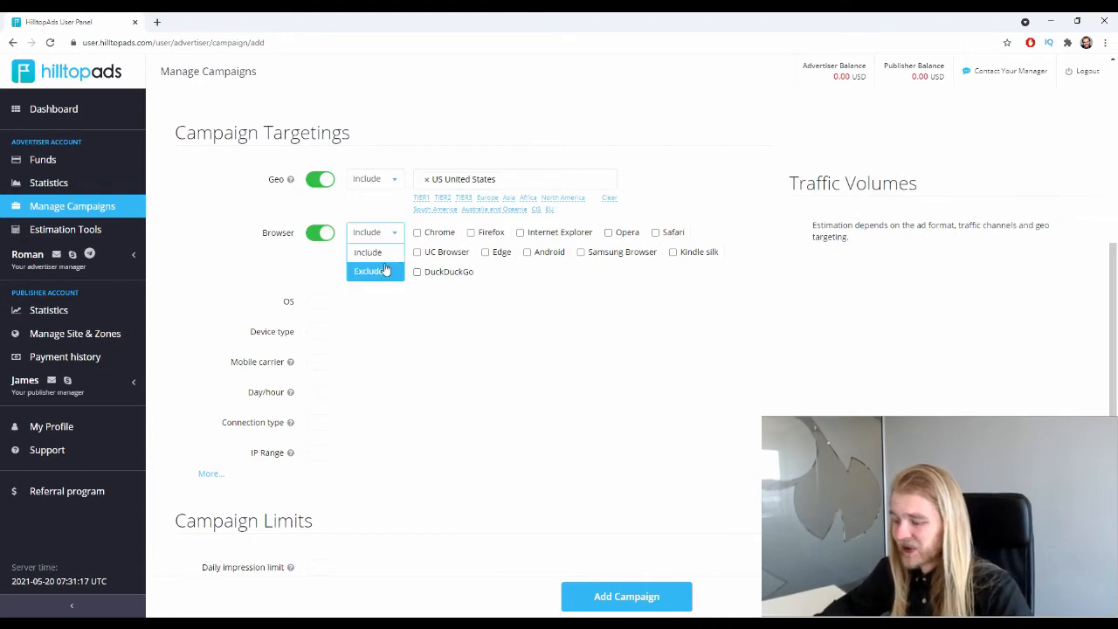
click(280, 254)
click(445, 272)
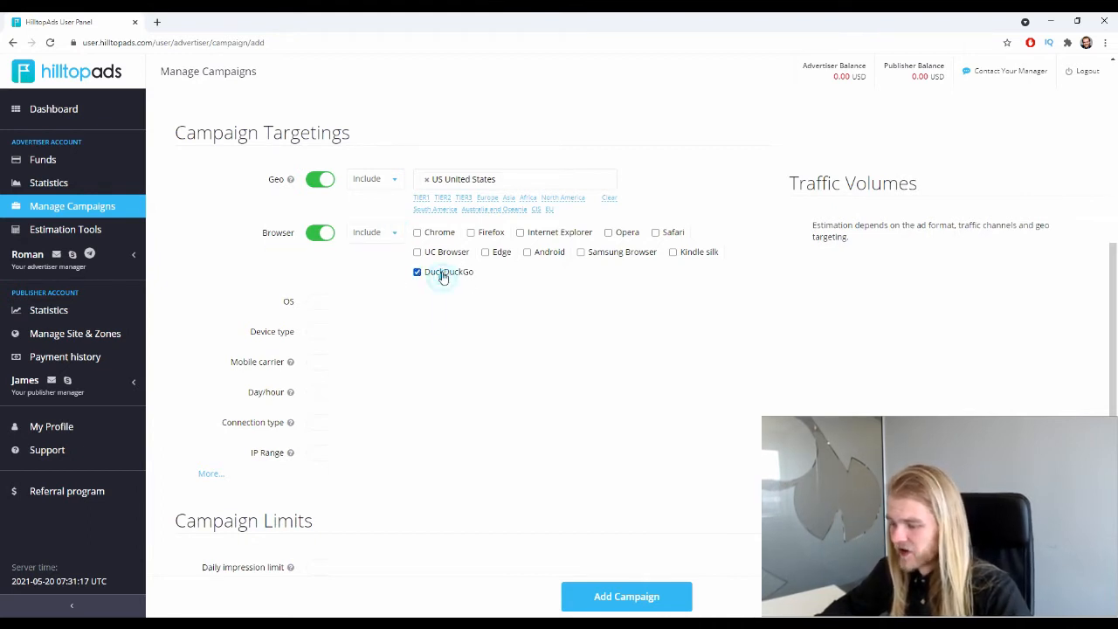
click(446, 252)
click(441, 233)
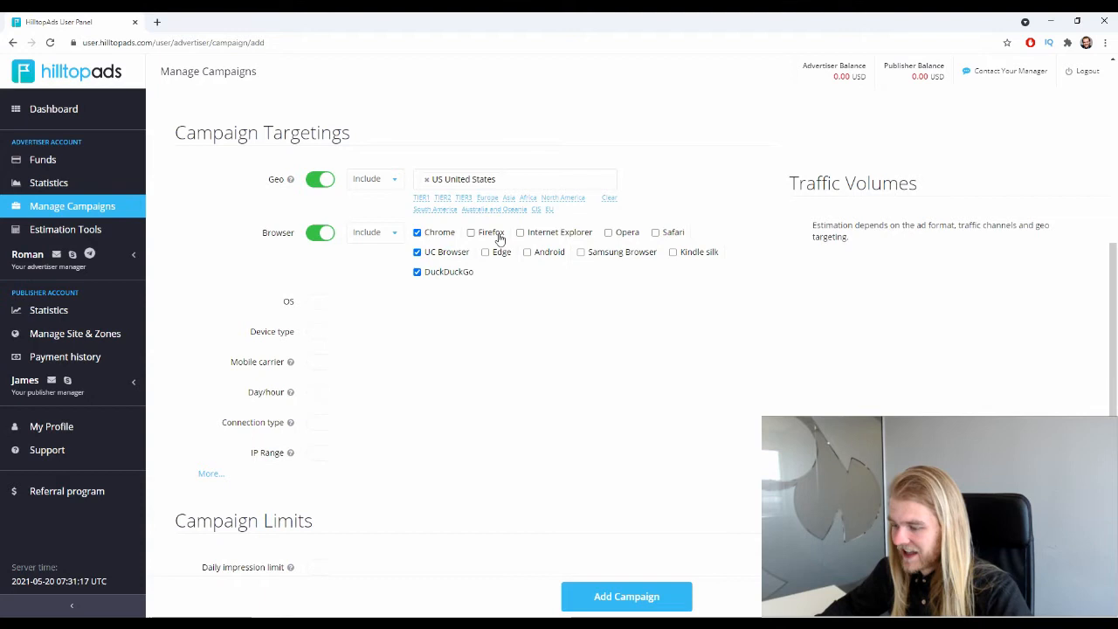
click(437, 232)
click(446, 253)
click(445, 272)
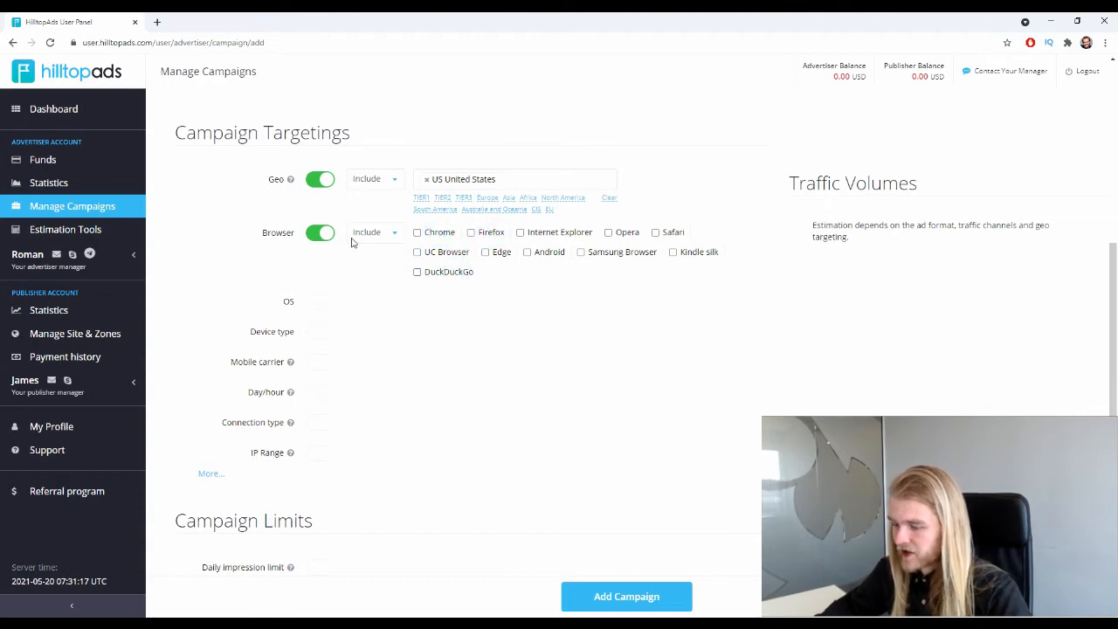
click(323, 232)
mouse_move(414, 623)
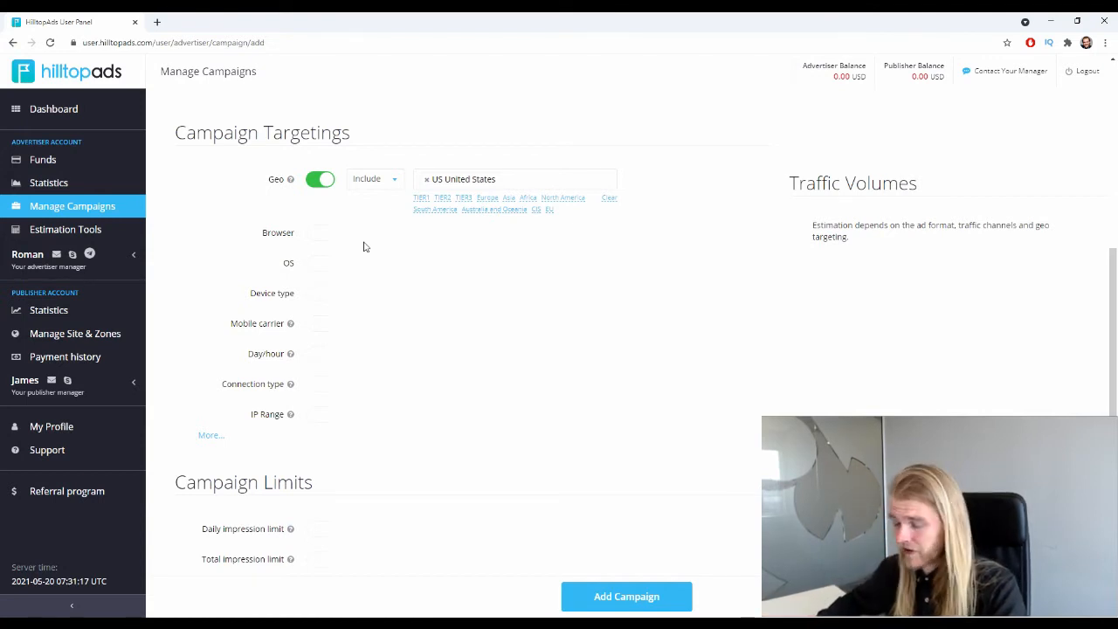
Review the operating systems and modes offered by the OS targeting, leaving that targeting disabled.
scroll(429, 295, down, 2)
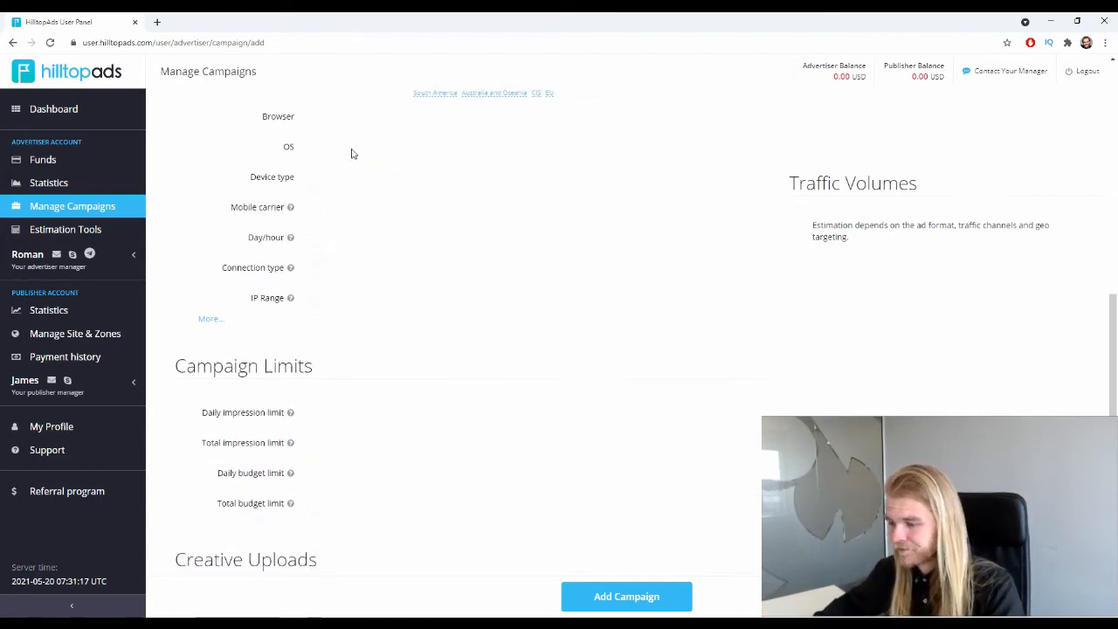
scroll(355, 160, up, 1)
click(326, 206)
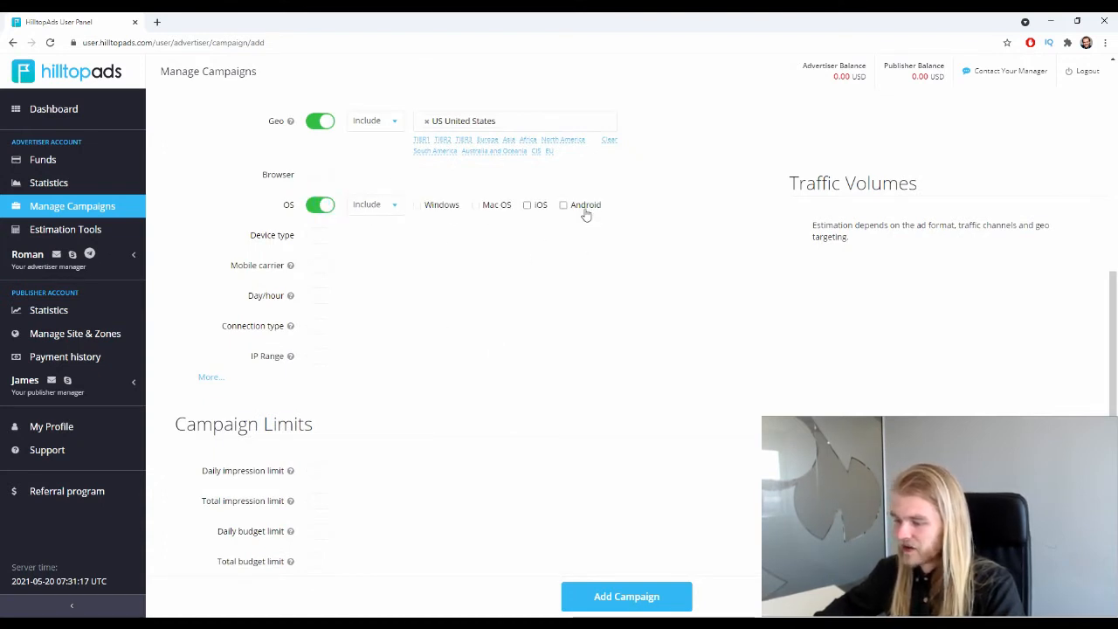
click(389, 204)
click(326, 206)
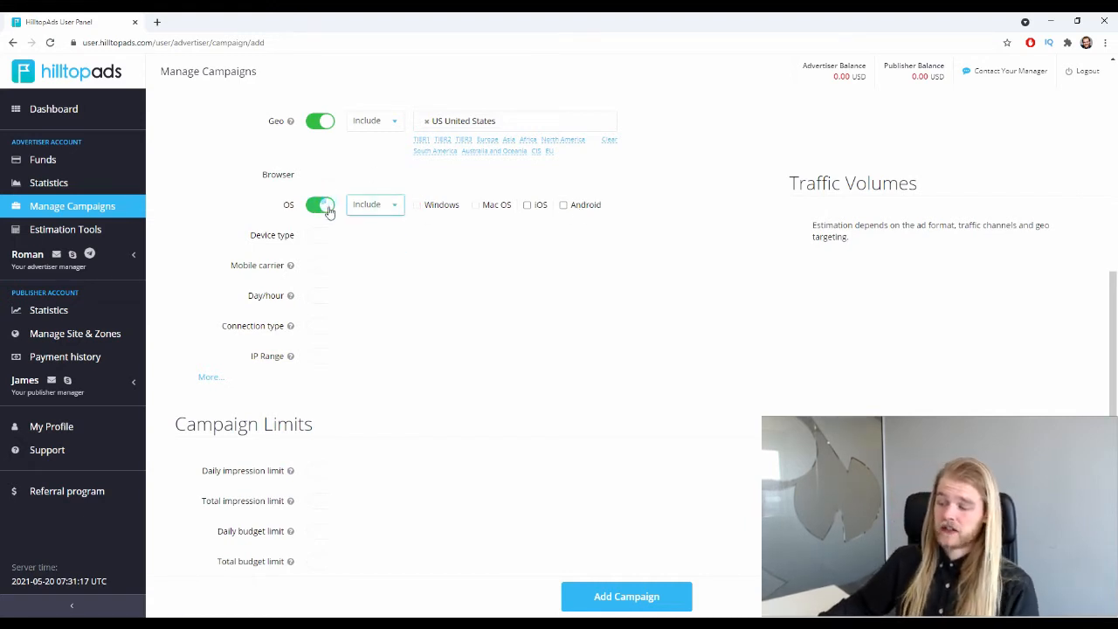
click(327, 212)
Enable device type targeting in Include mode for Mobile/smartphone.
click(332, 234)
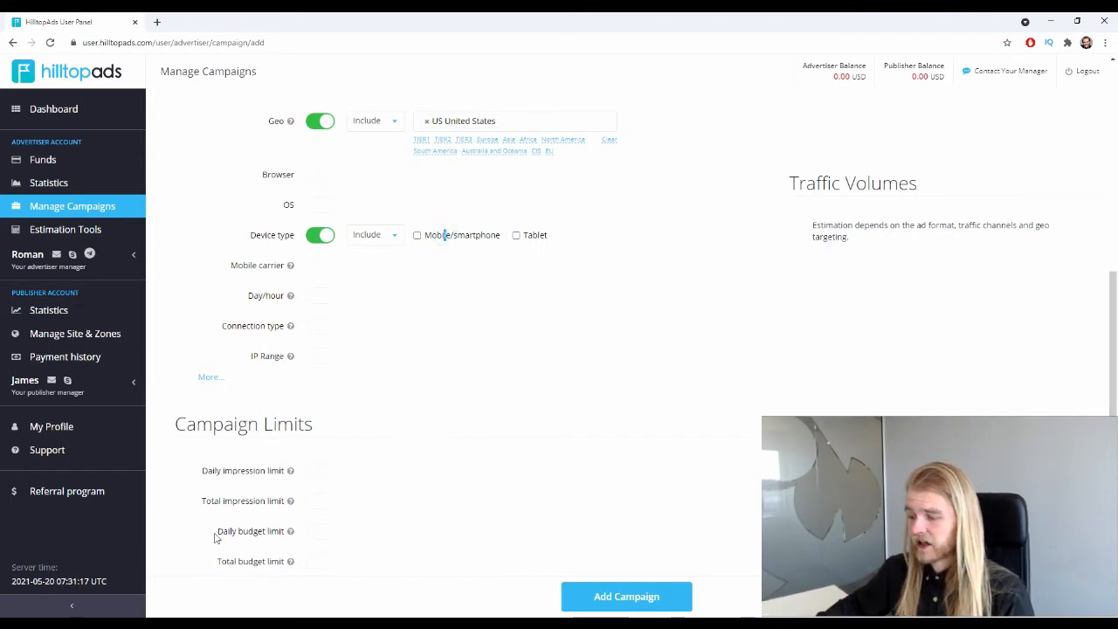
click(477, 242)
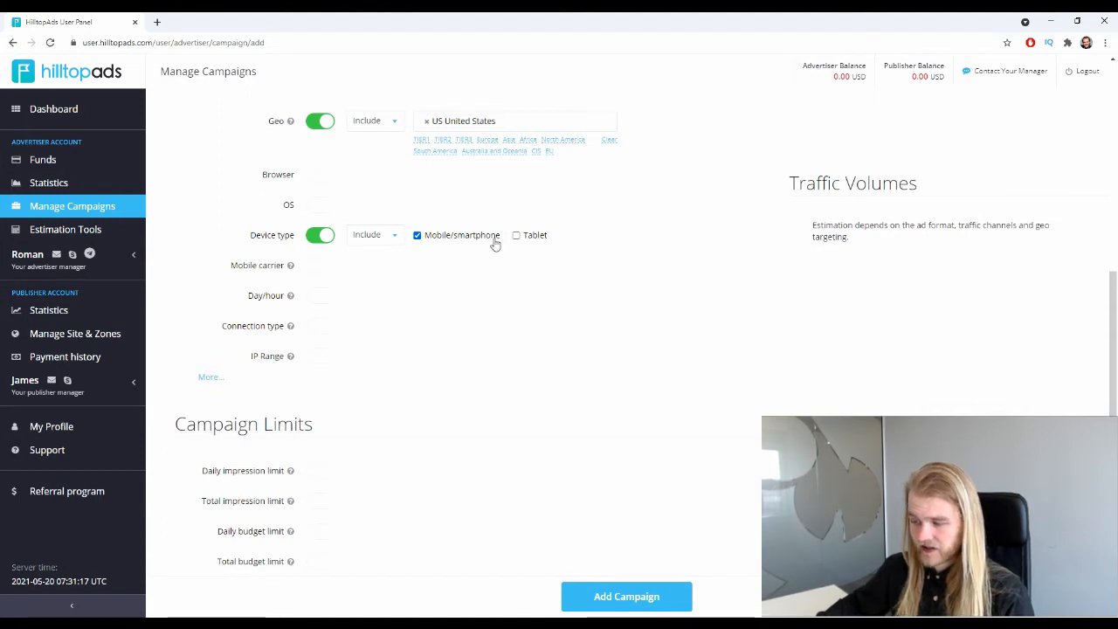
Enable mobile carrier targeting in Include mode and add verizon (US) as the carrier.
click(320, 266)
click(442, 266)
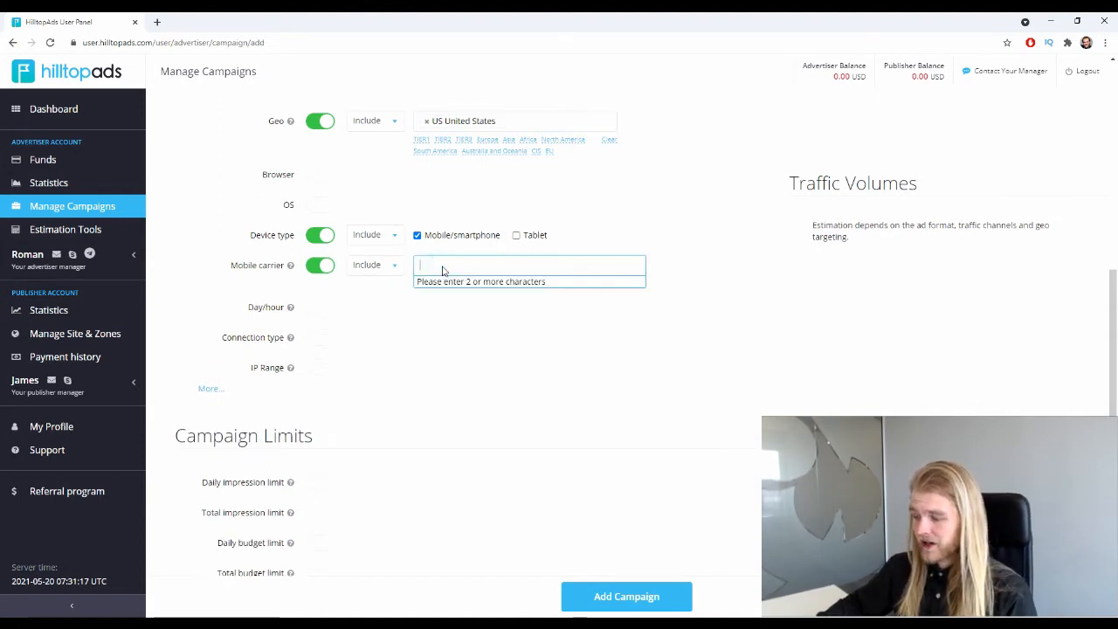
click(392, 267)
click(494, 267)
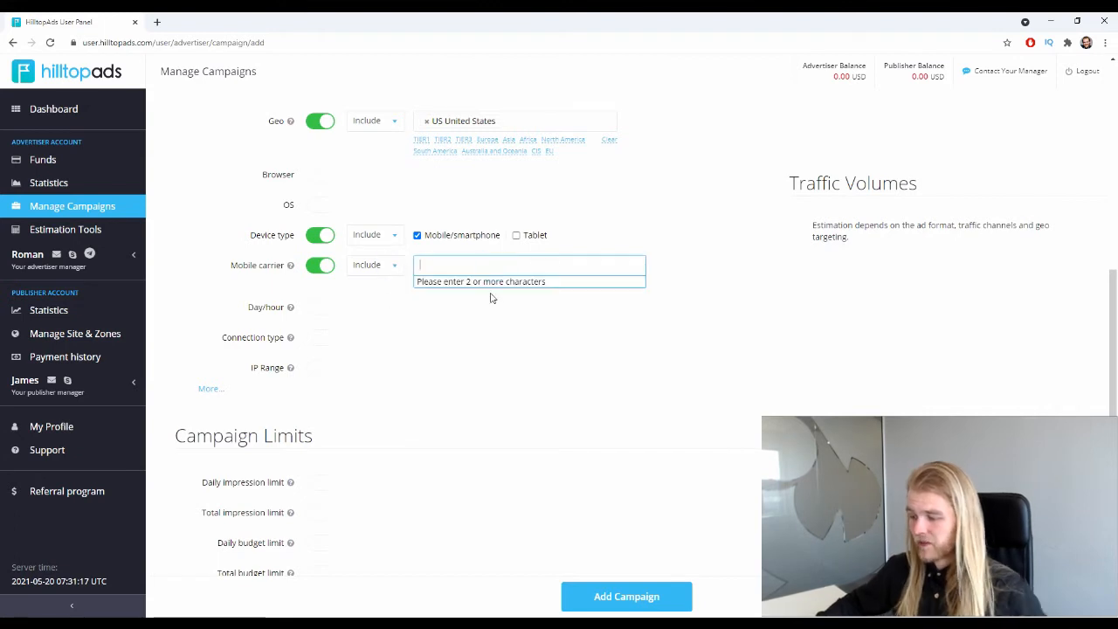
text(ver)
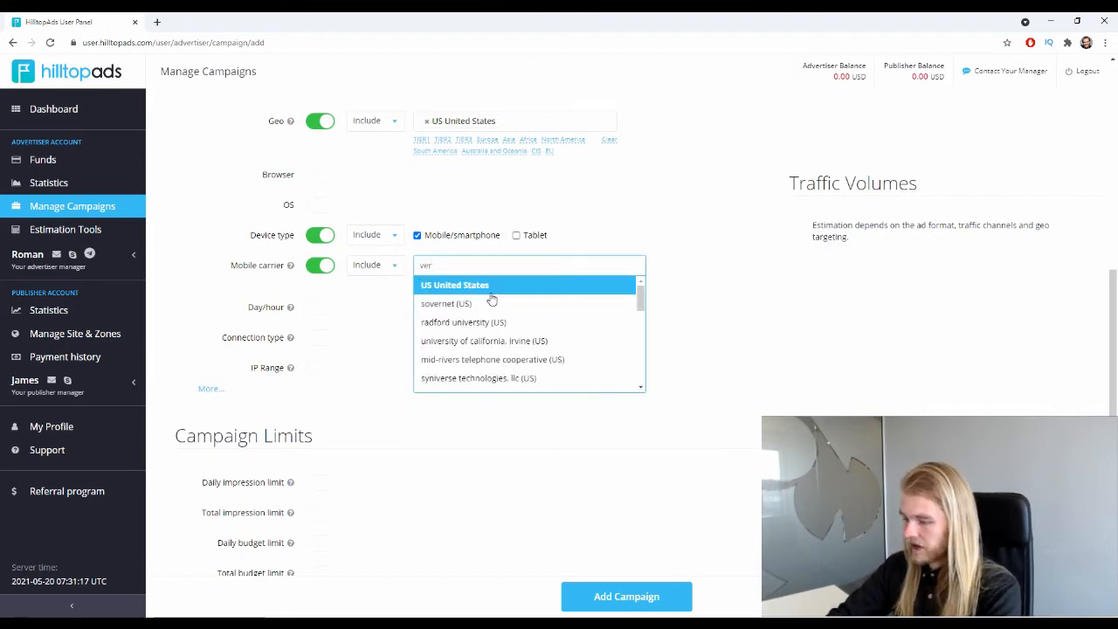
text(i)
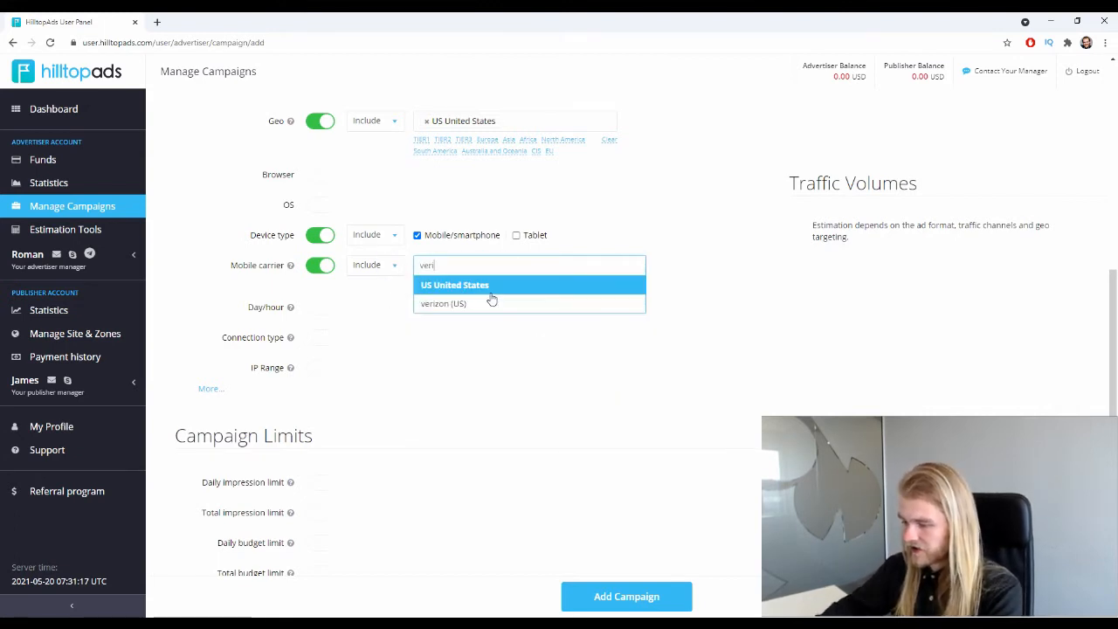
click(447, 306)
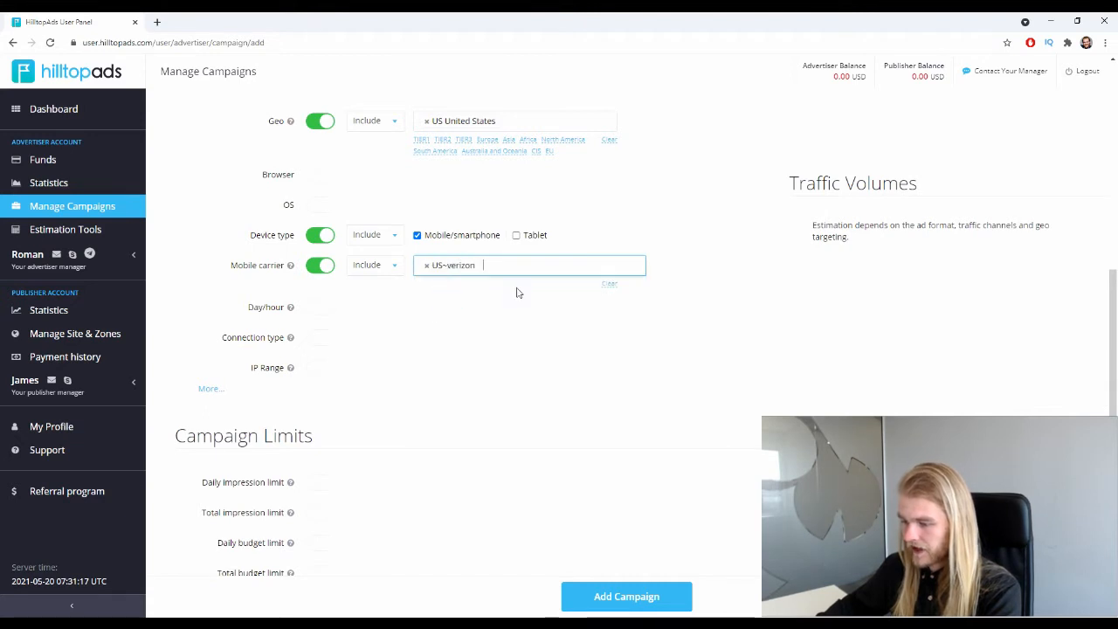
Switch the Verizon carrier targeting to Exclude, and remove the carrier and disable mobile carrier targeting.
click(381, 266)
click(382, 298)
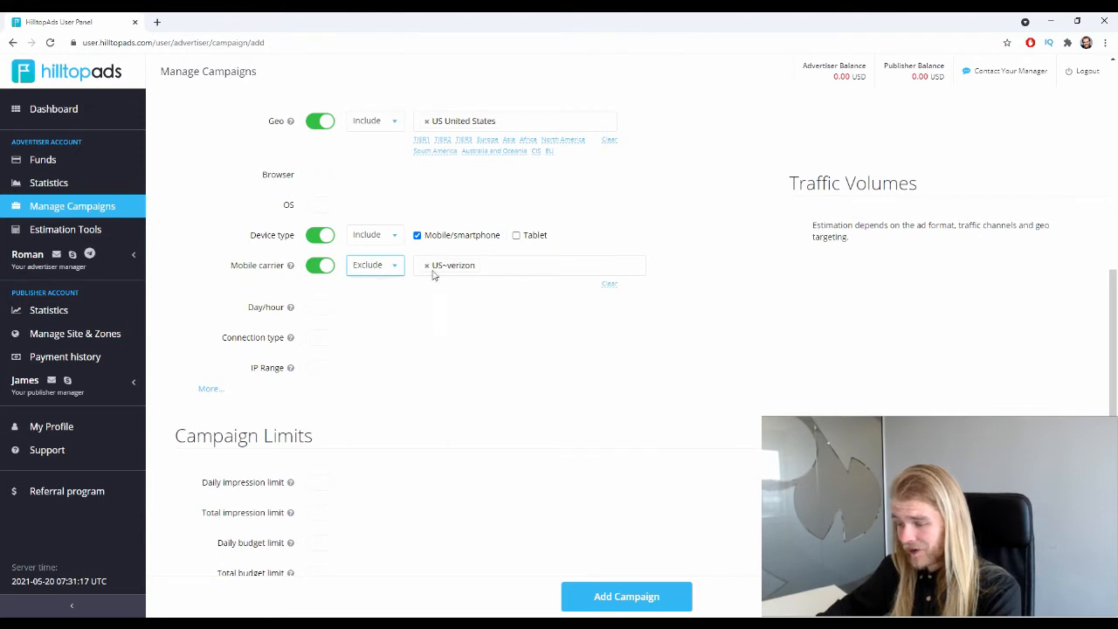
click(426, 266)
click(320, 265)
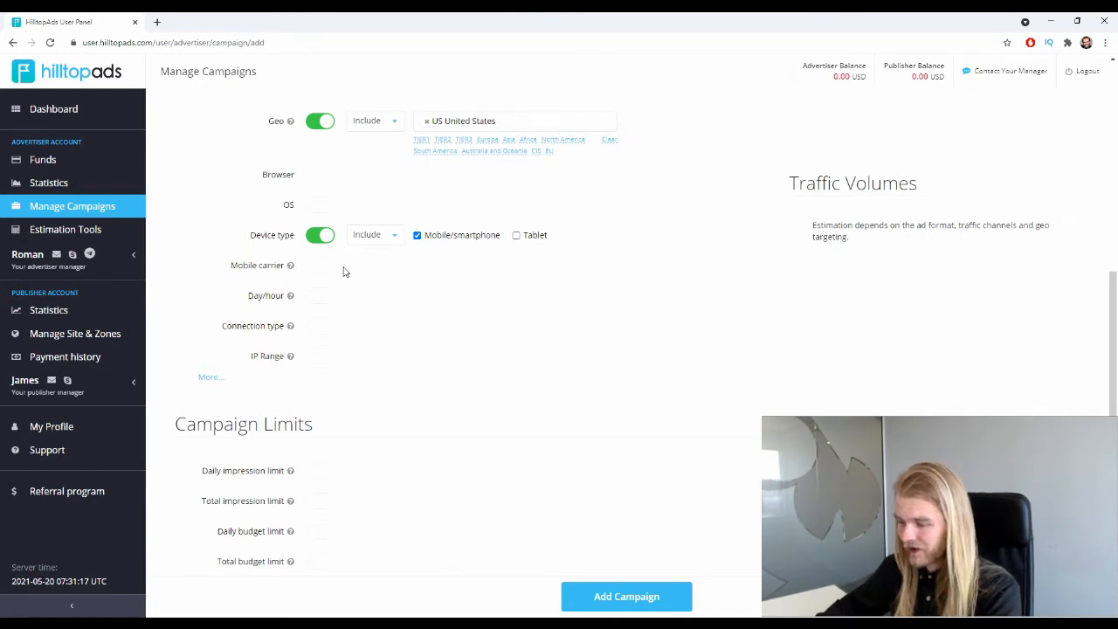
Review the day/hour targeting schedule and its time zone setting, leaving that targeting disabled.
scroll(343, 272, down, 1)
click(325, 242)
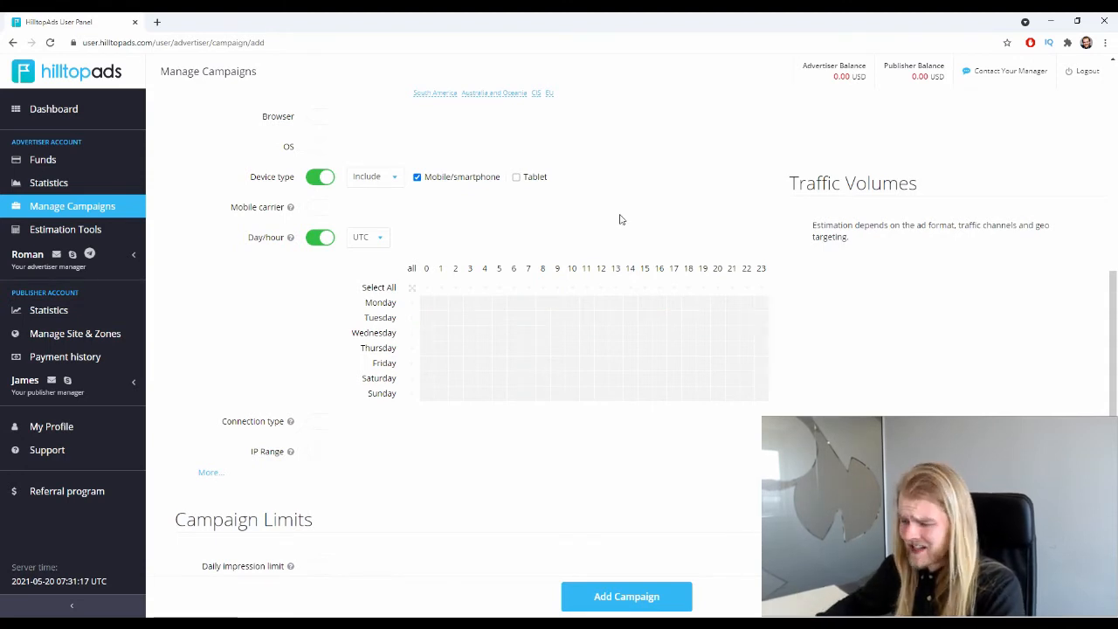
click(320, 237)
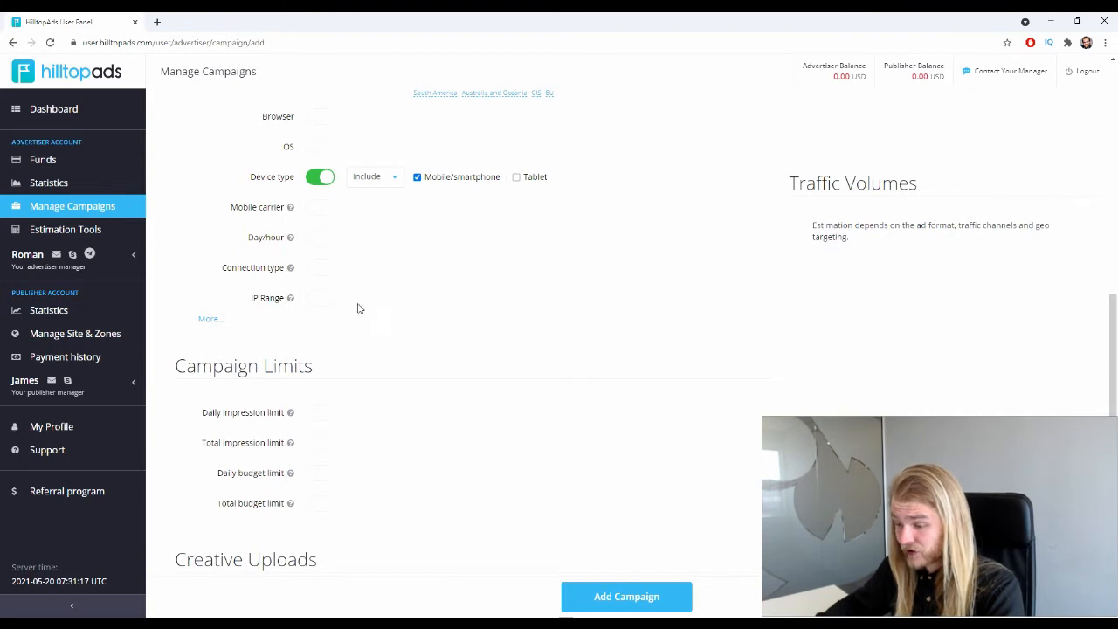
Examine the connection type targeting choices and its Include and Exclude modes, leaving that targeting disabled.
click(323, 266)
click(439, 267)
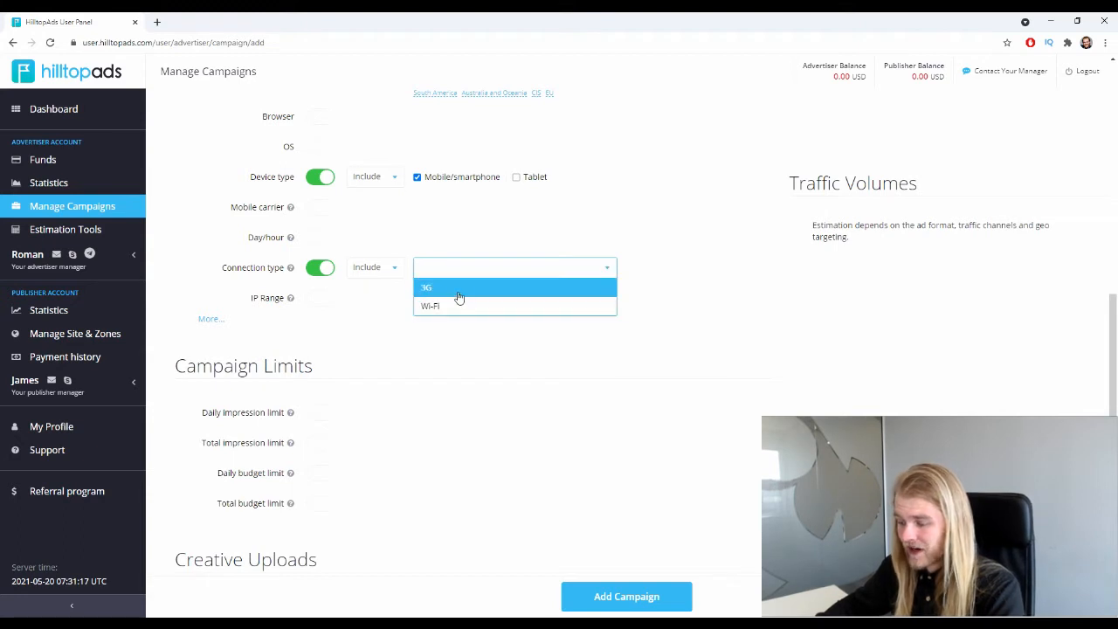
click(373, 256)
click(373, 259)
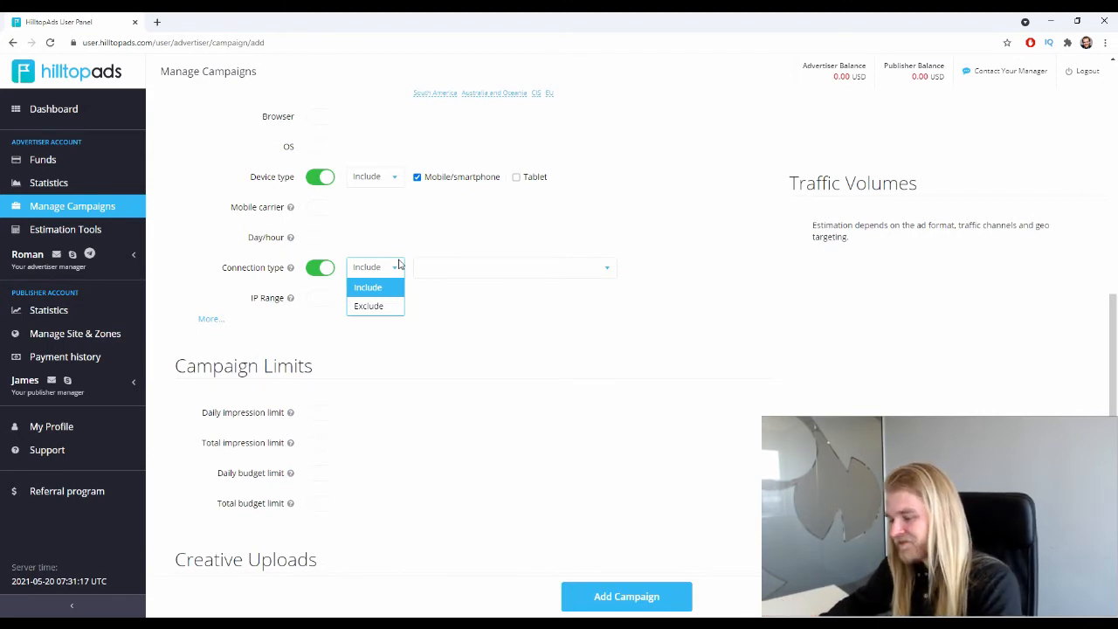
click(425, 225)
click(321, 267)
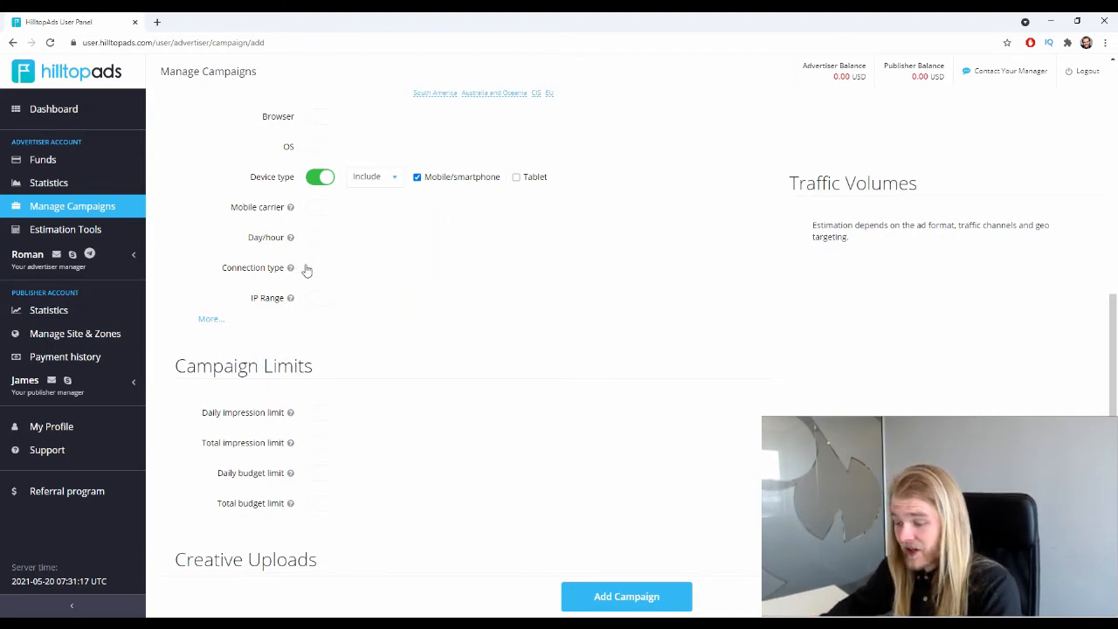
drag(222, 260, 275, 270)
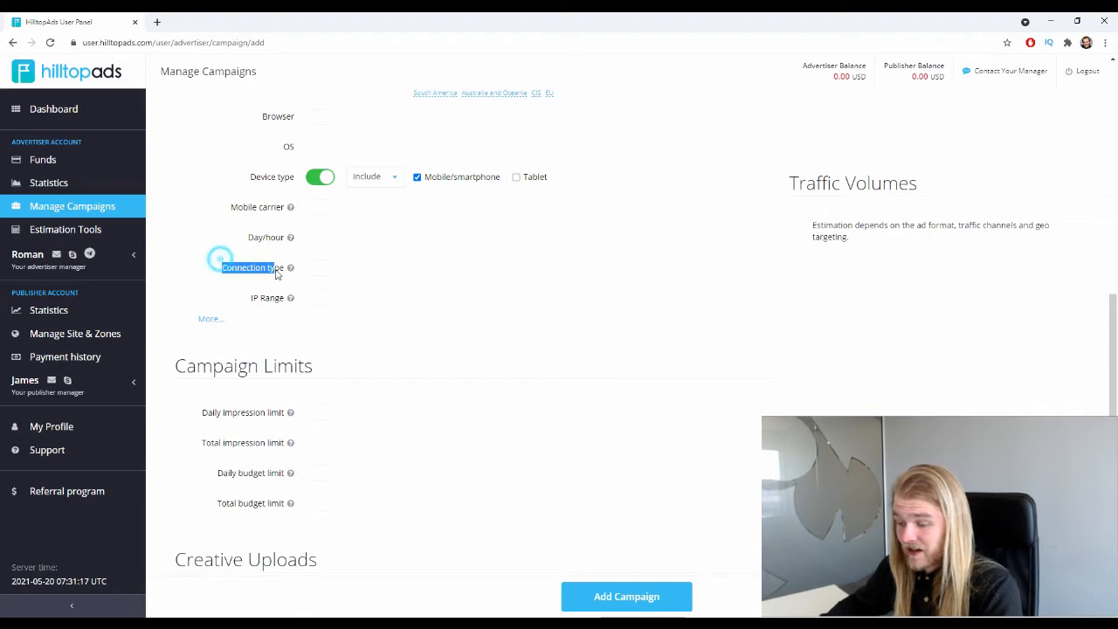
click(429, 270)
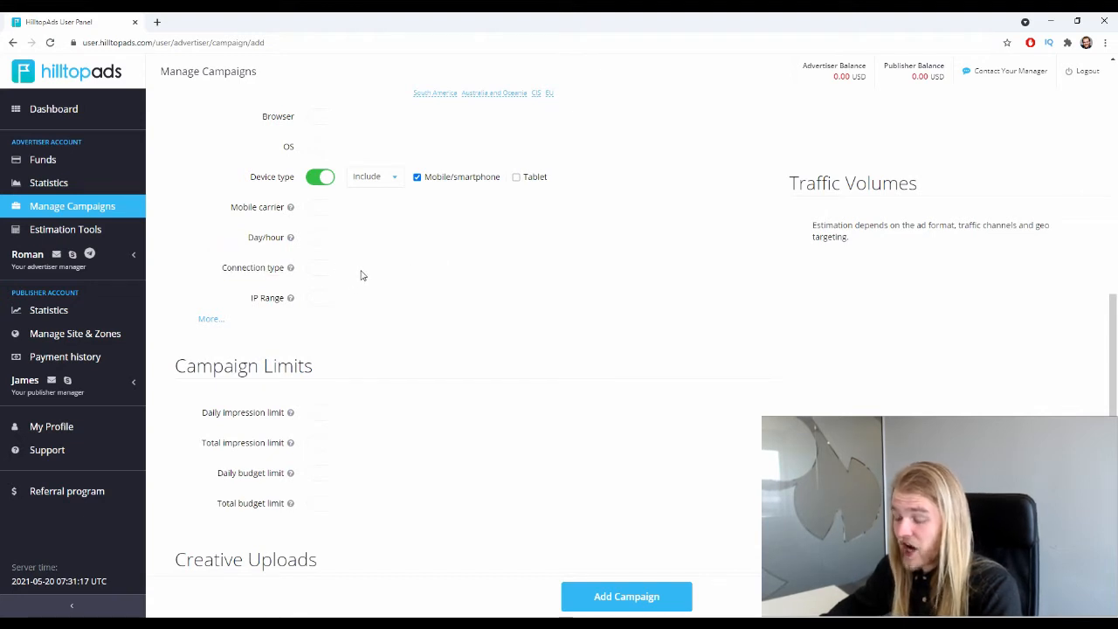
click(320, 268)
click(415, 270)
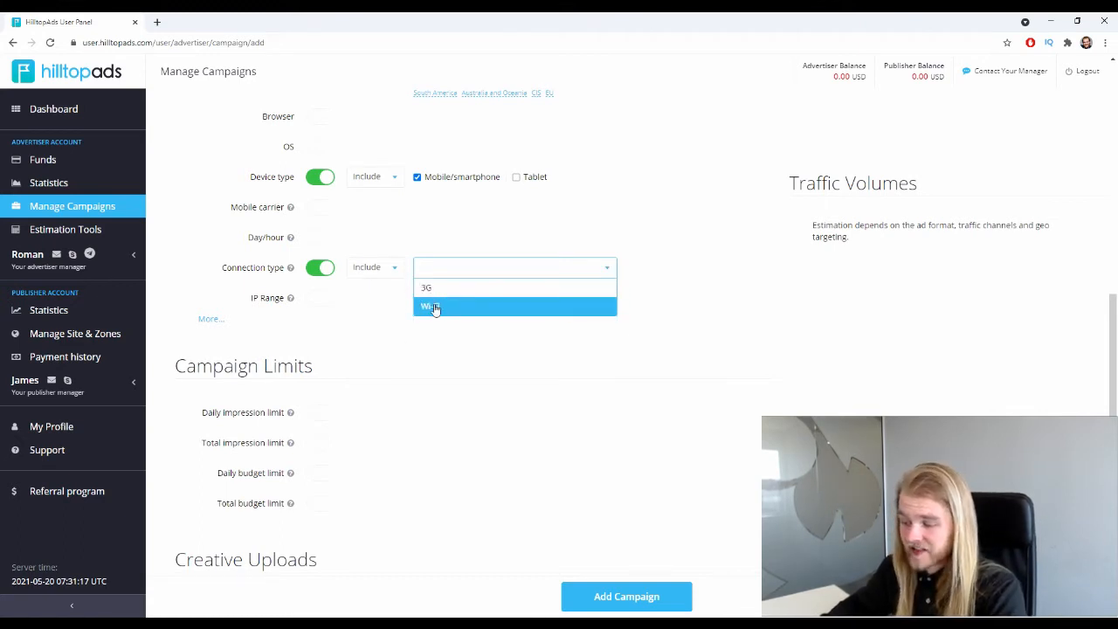
click(386, 267)
click(325, 270)
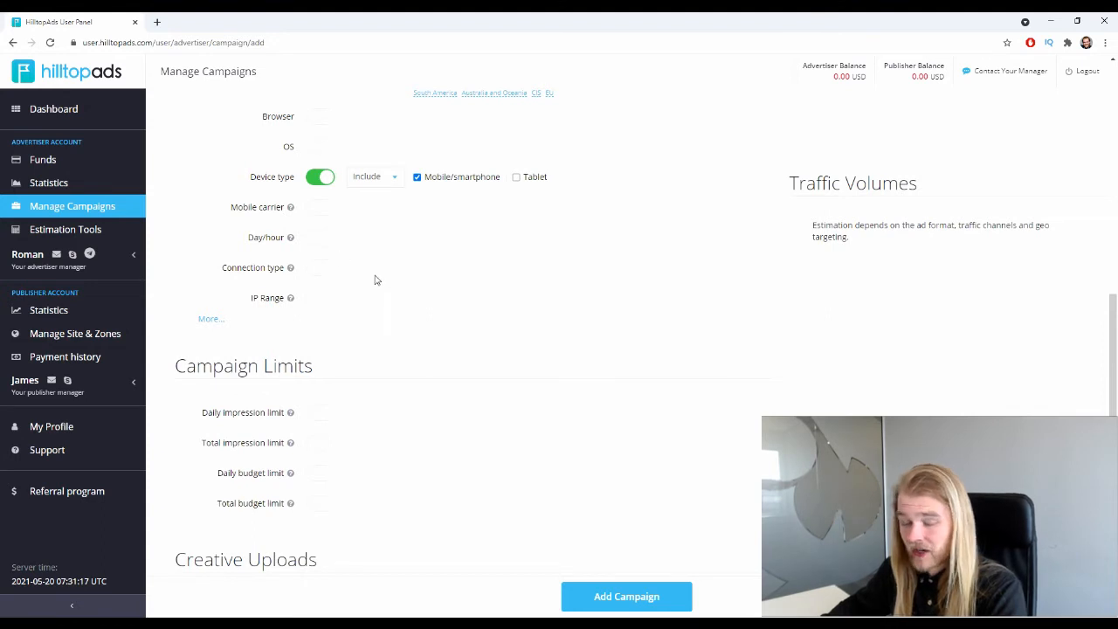
Inspect the IP range targeting and its entry field, leaving that targeting disabled.
click(317, 300)
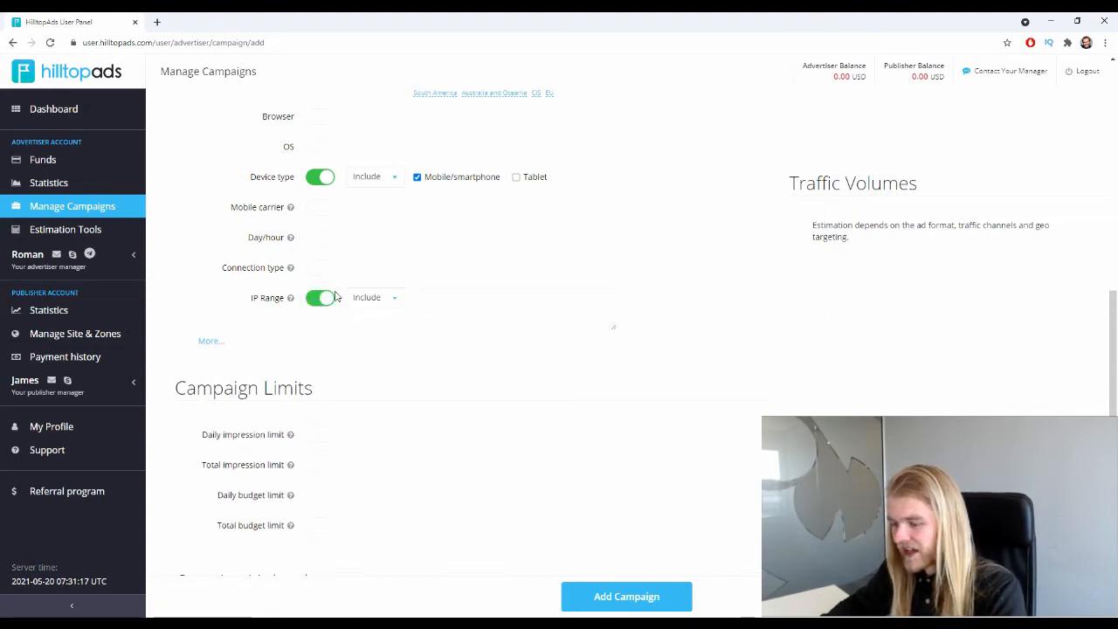
click(453, 297)
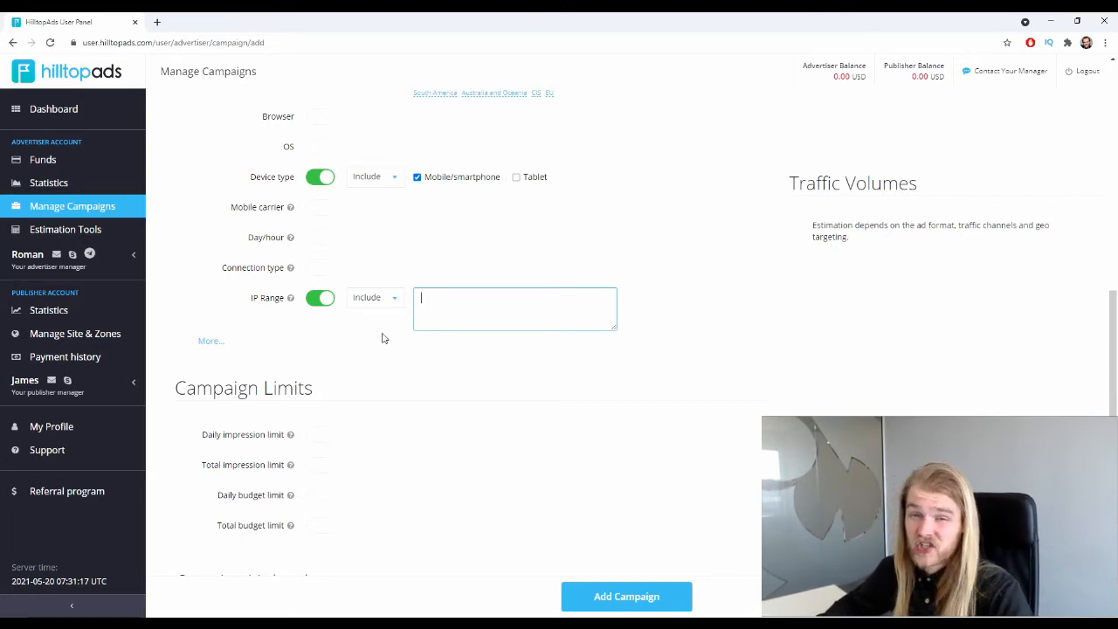
click(323, 299)
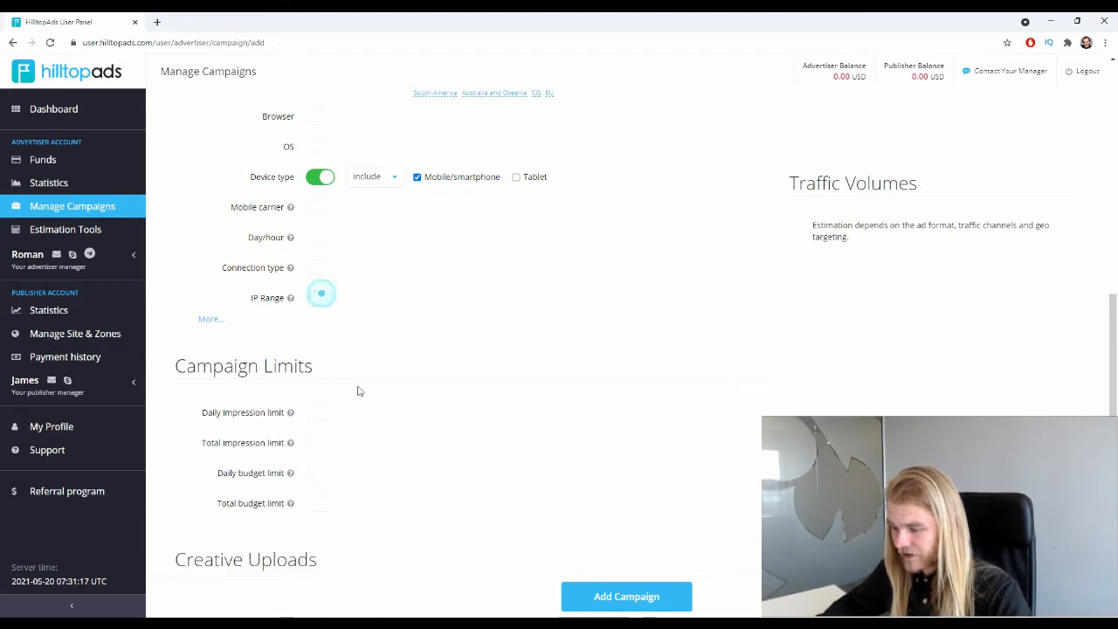
Expand the additional campaign targetings and review IpUserAgent, OS Versions and Brand mobile device.
click(216, 323)
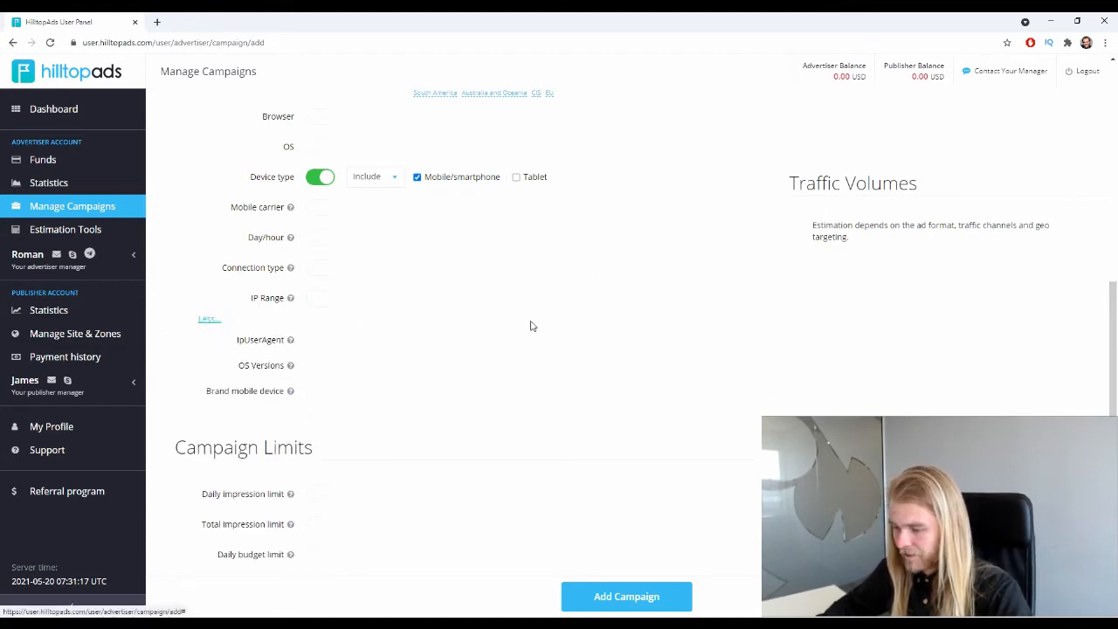
scroll(527, 315, down, 1)
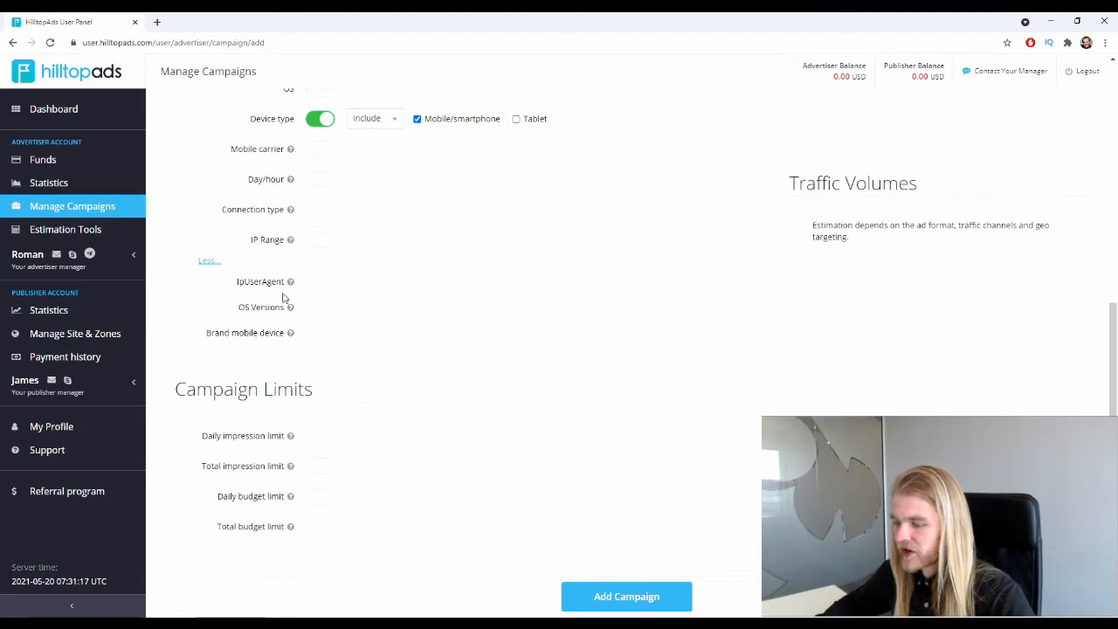
drag(232, 287, 278, 313)
click(253, 307)
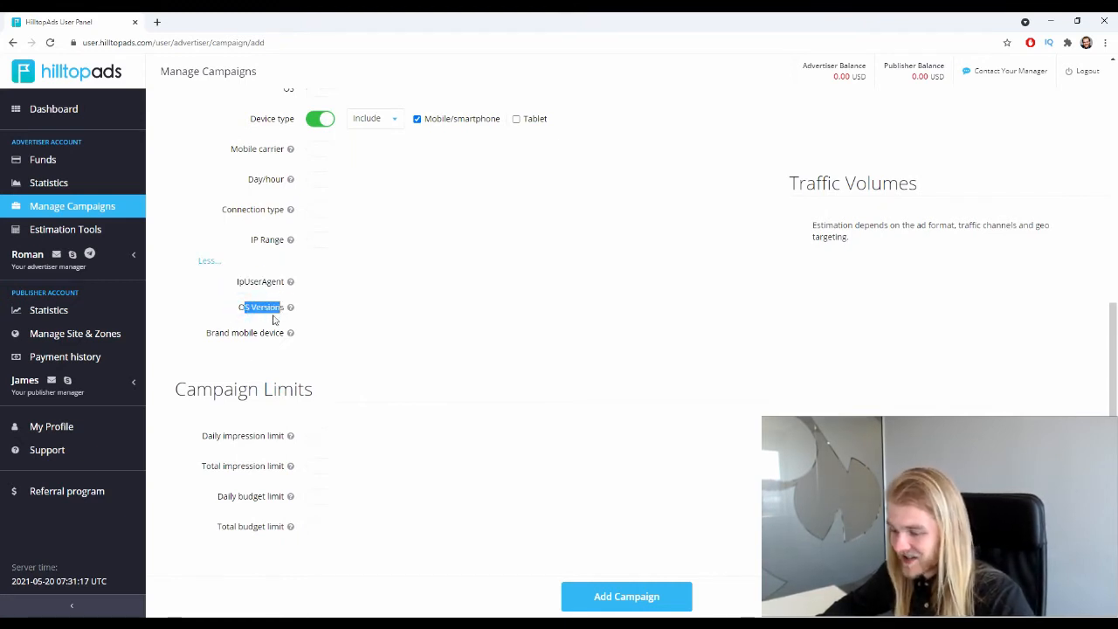
drag(216, 333, 320, 341)
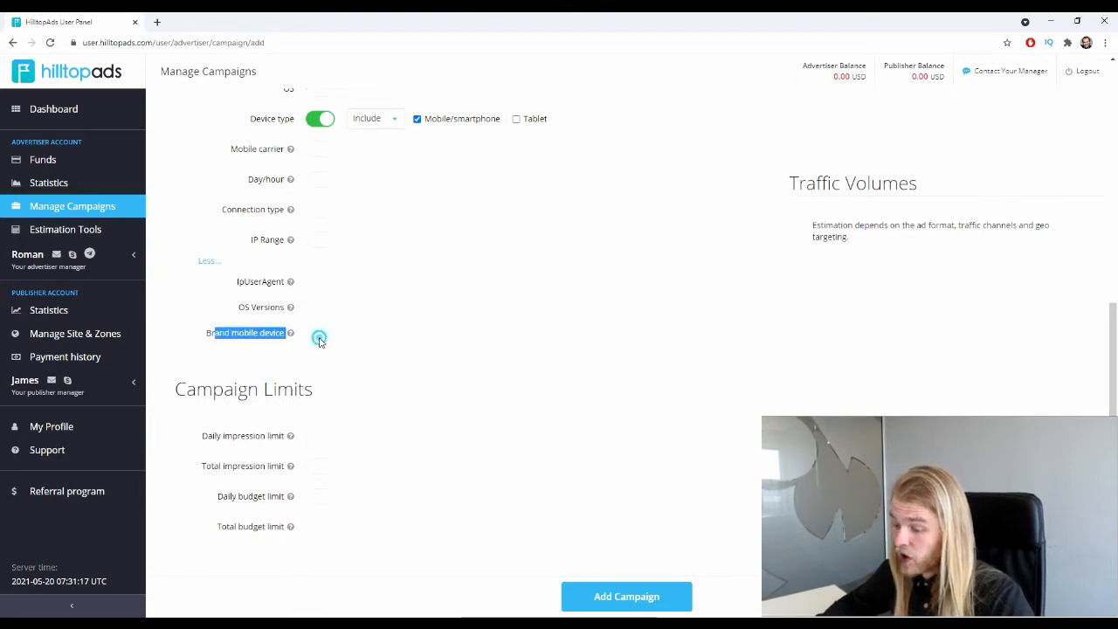
click(319, 341)
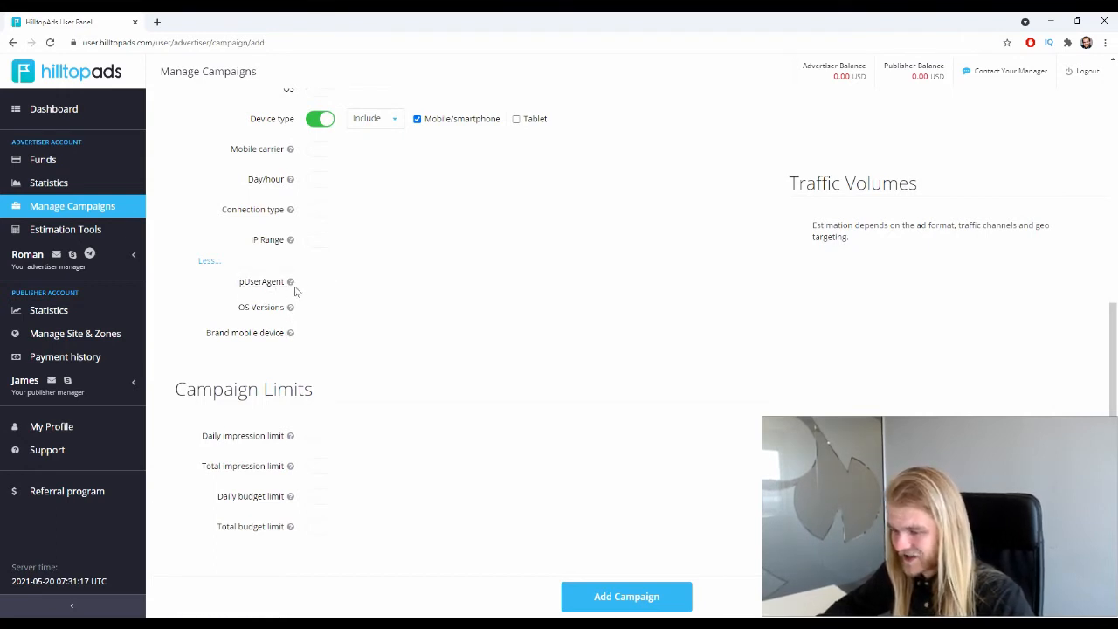
Enable the daily budget limit in the campaign limits and set it to 100 USD.
scroll(398, 277, down, 1)
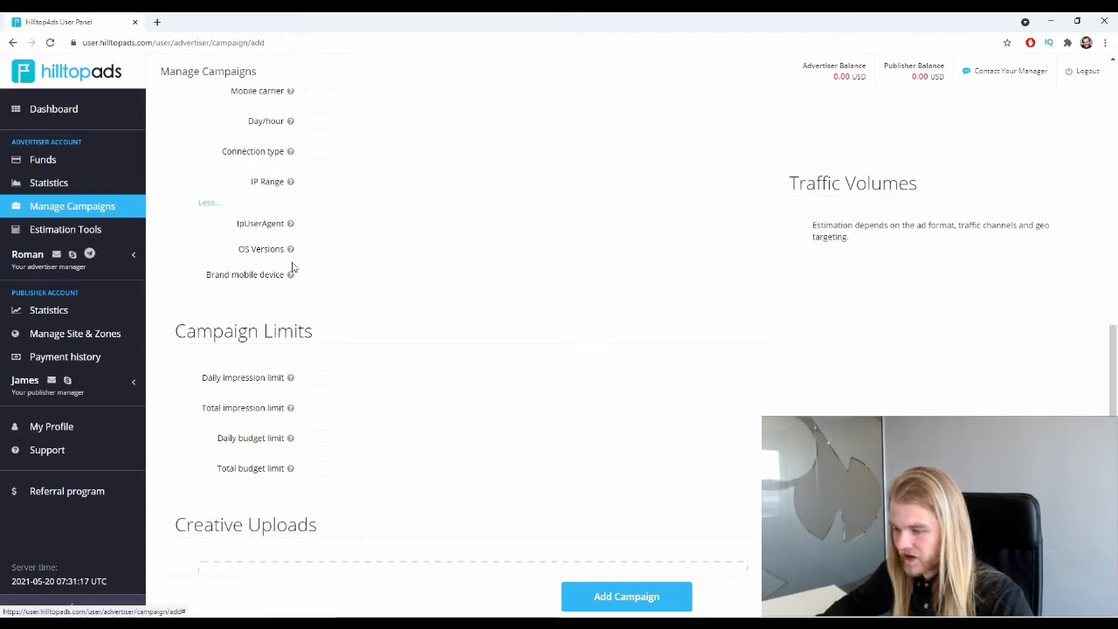
scroll(292, 268, down, 1)
scroll(302, 260, down, 1)
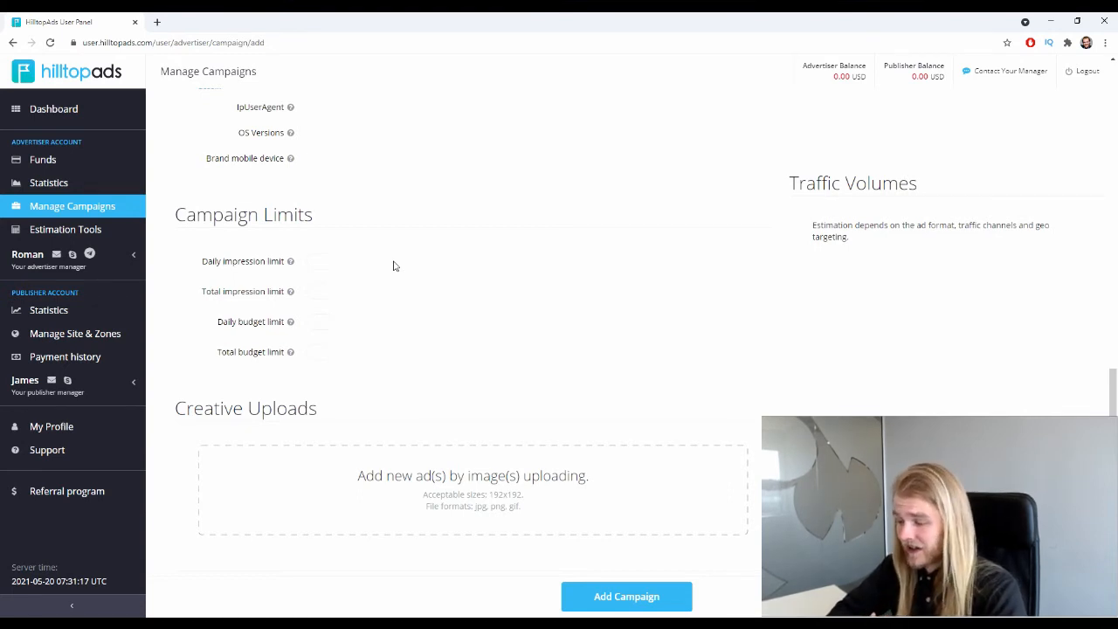
scroll(316, 262, down, 1)
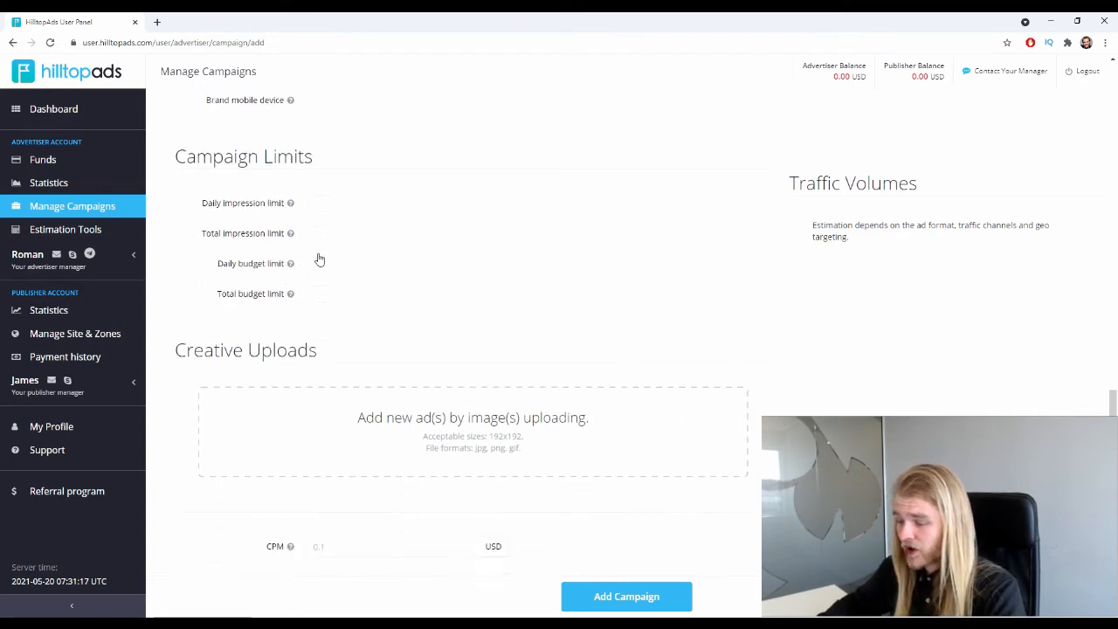
click(320, 261)
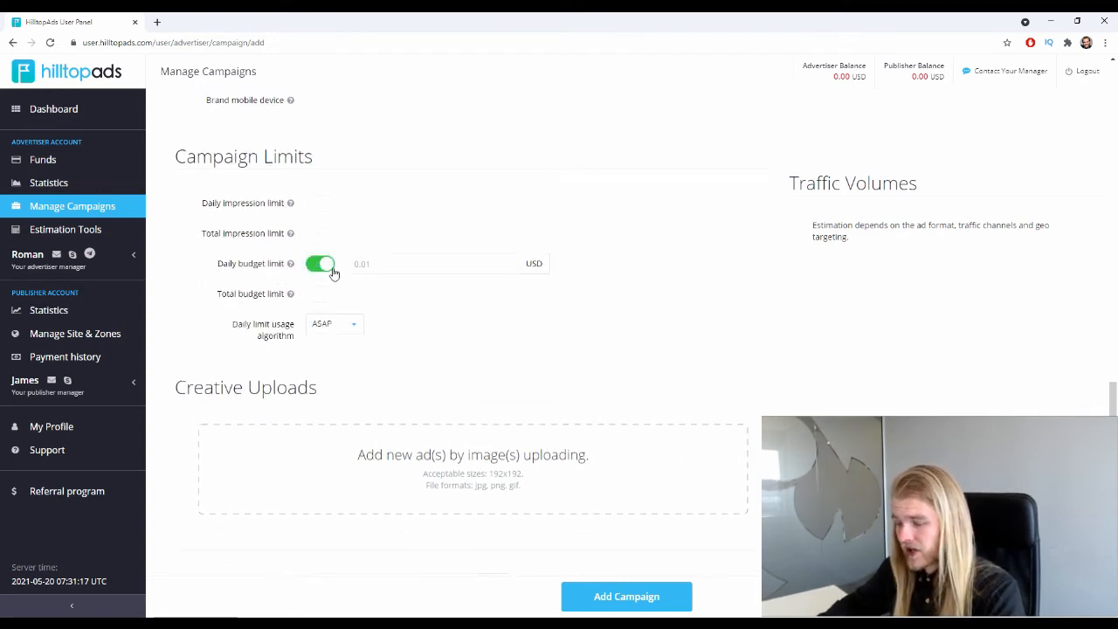
click(426, 264)
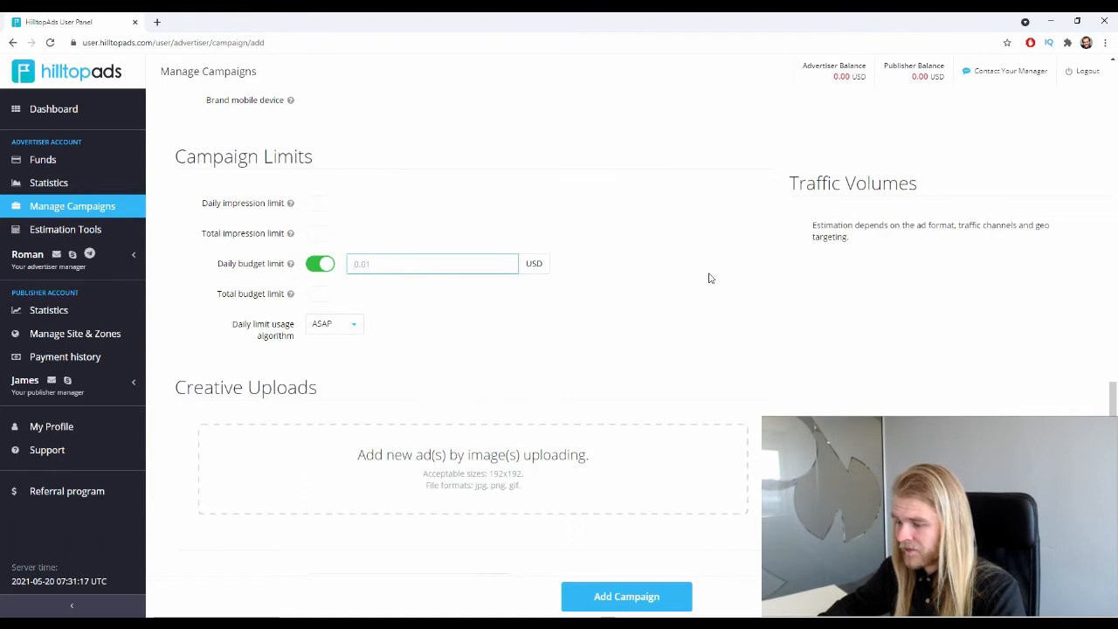
text(100)
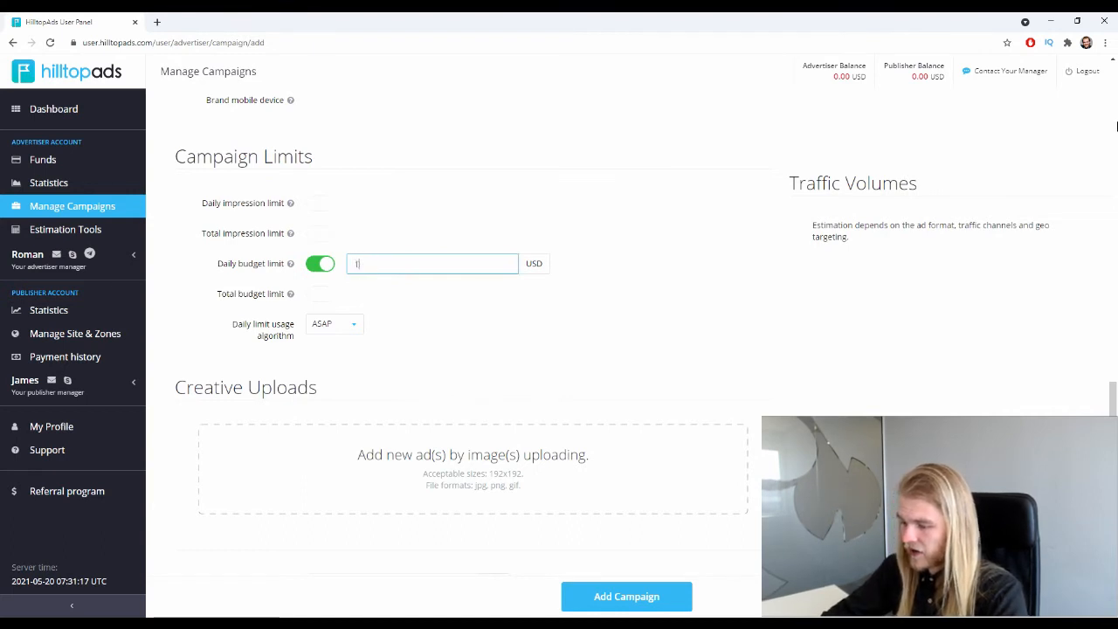
click(536, 318)
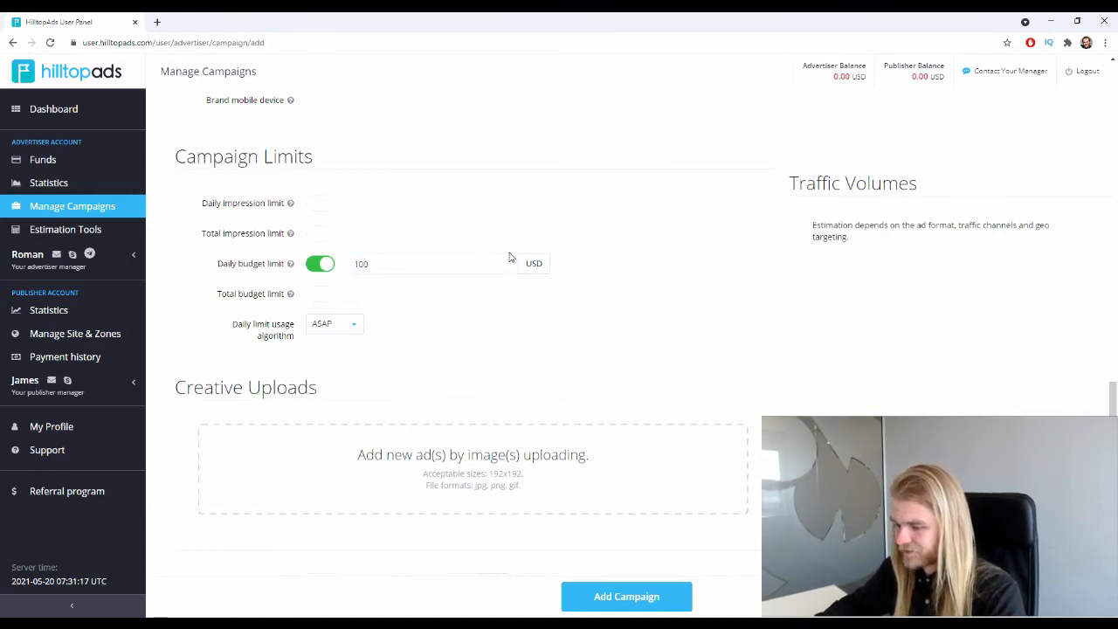
Try a total budget limit of 2000 USD for the campaign and switch that limit off again.
click(320, 294)
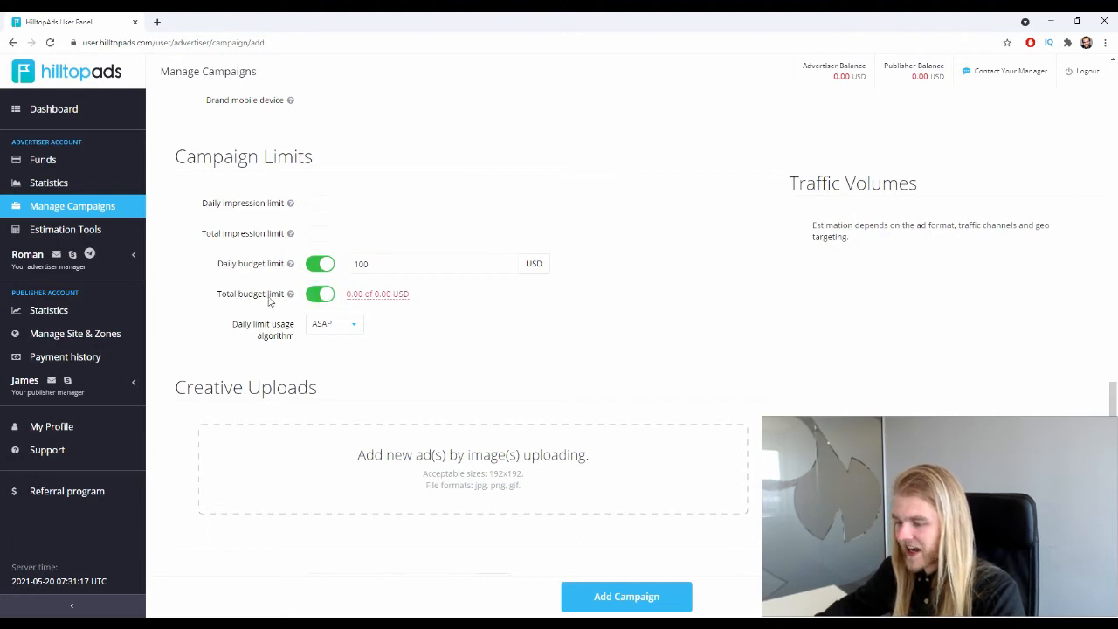
click(381, 298)
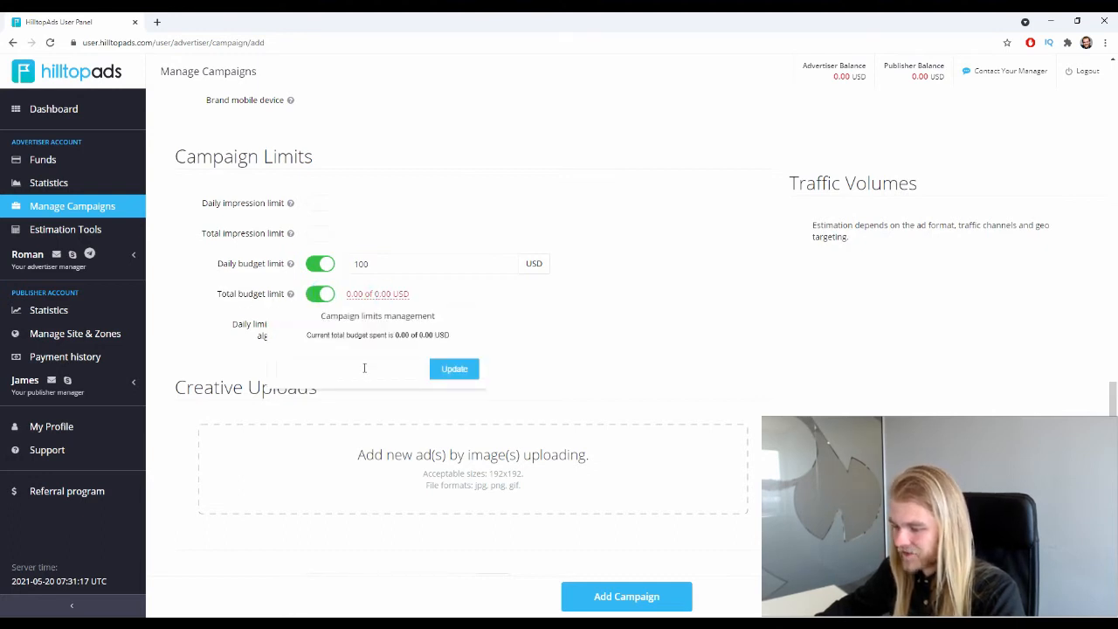
click(336, 369)
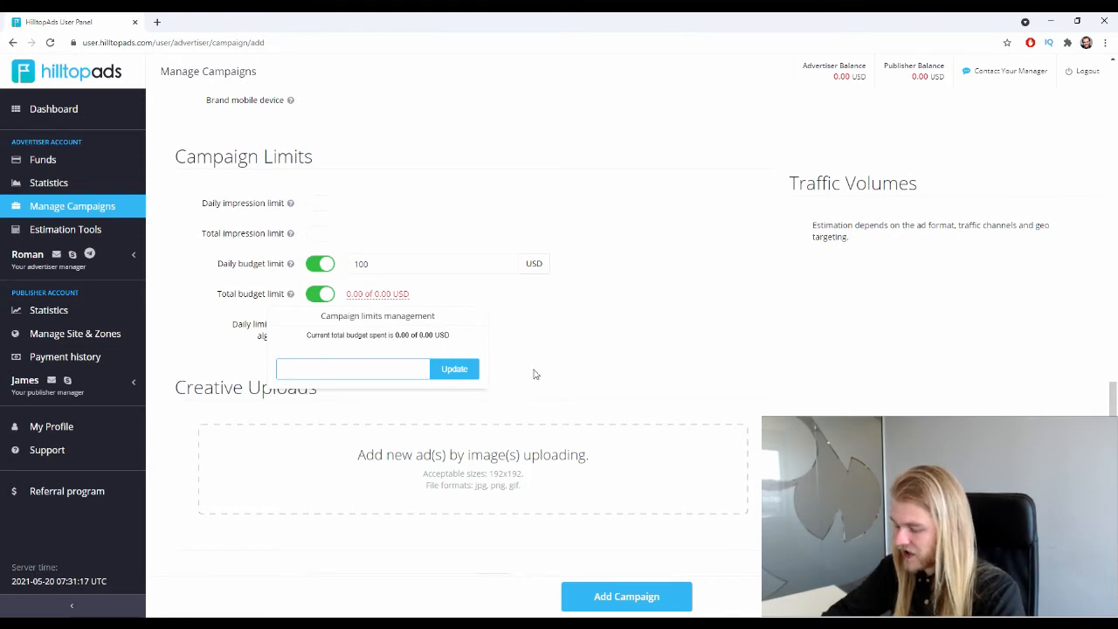
text(2000)
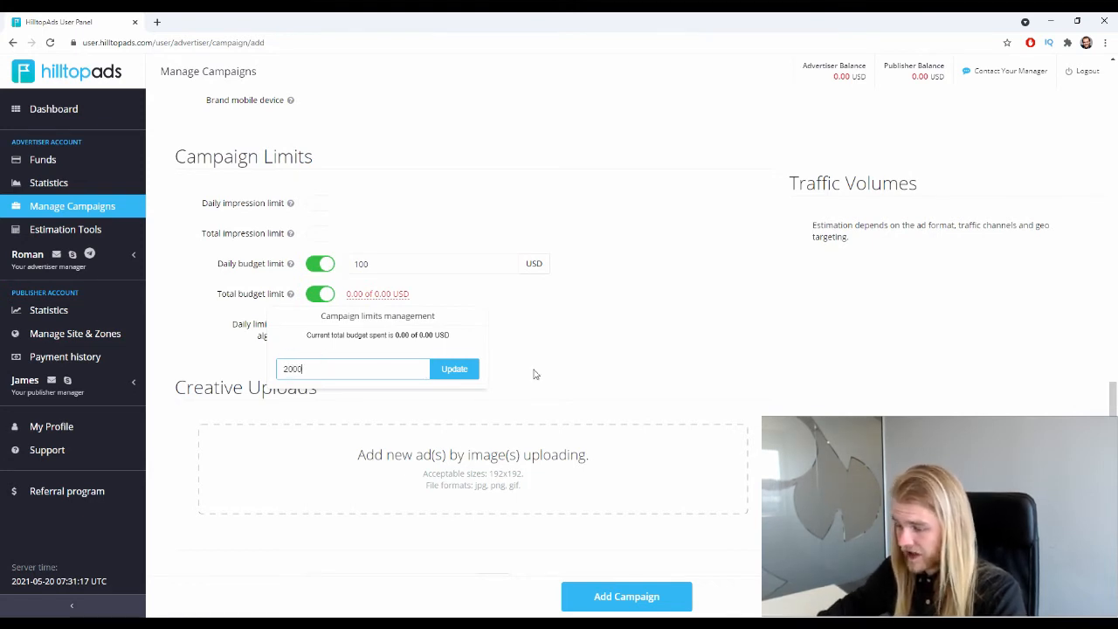
click(456, 368)
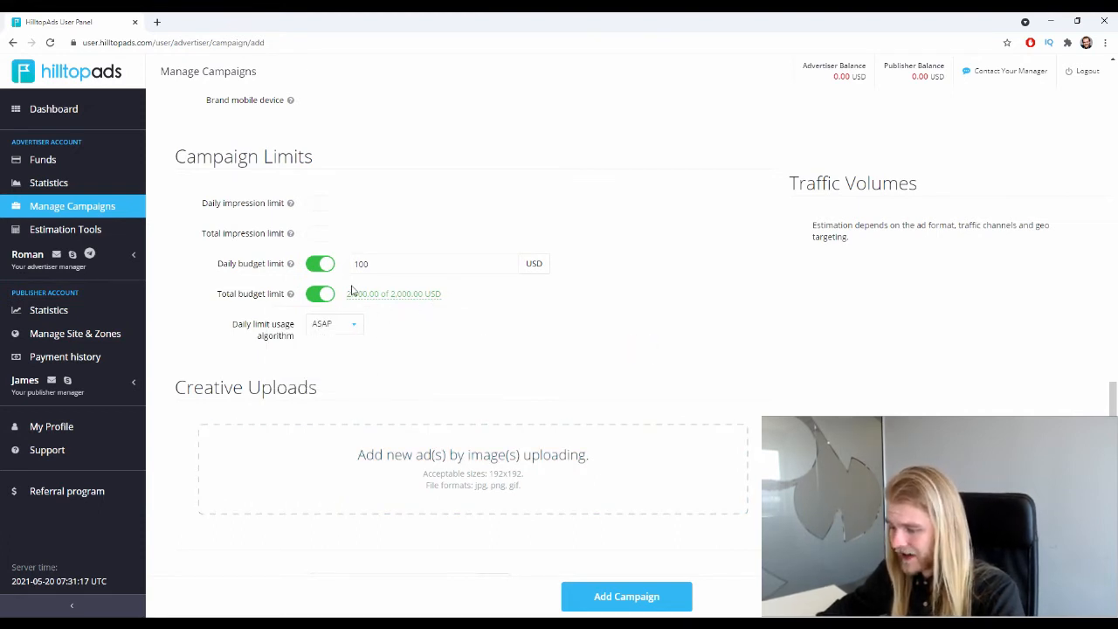
click(329, 294)
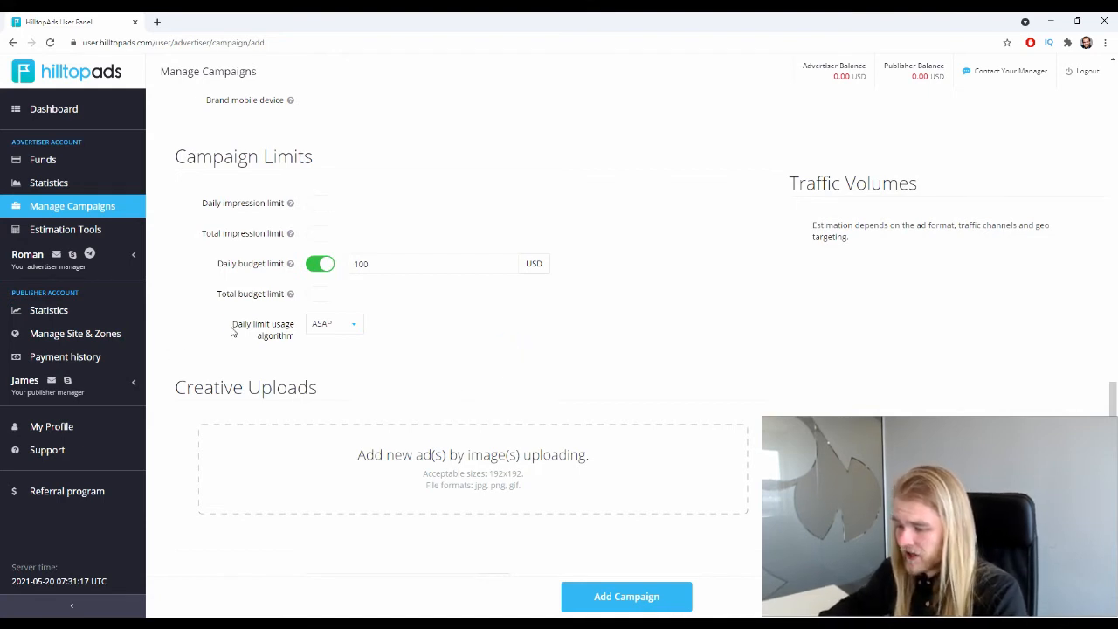
Set the daily limit usage algorithm to Evenly.
drag(232, 325, 293, 337)
click(281, 350)
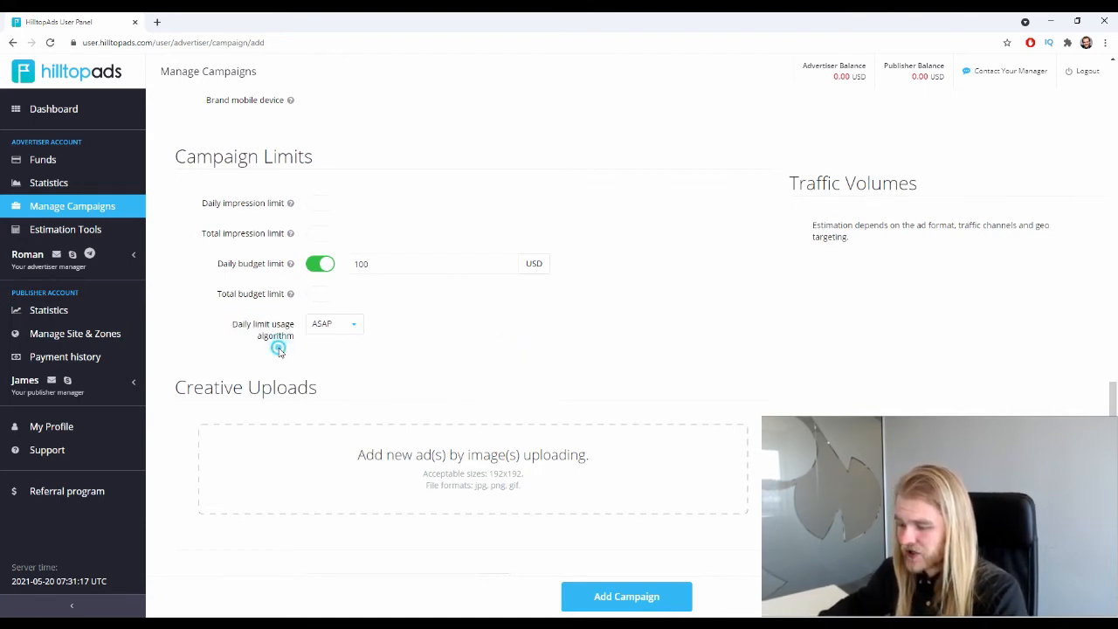
click(353, 329)
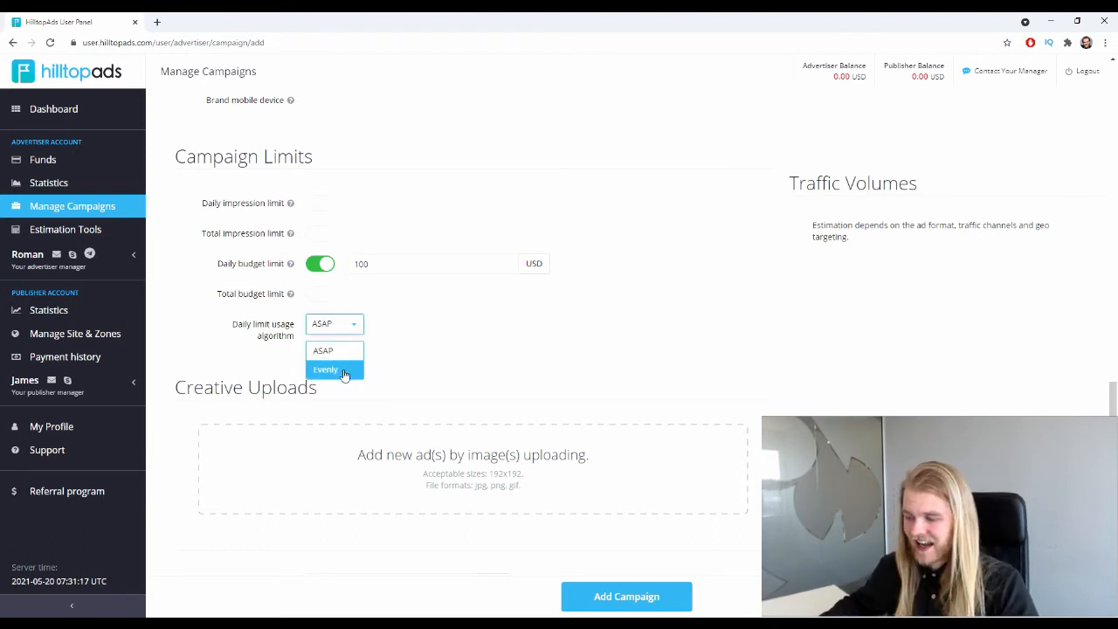
click(343, 370)
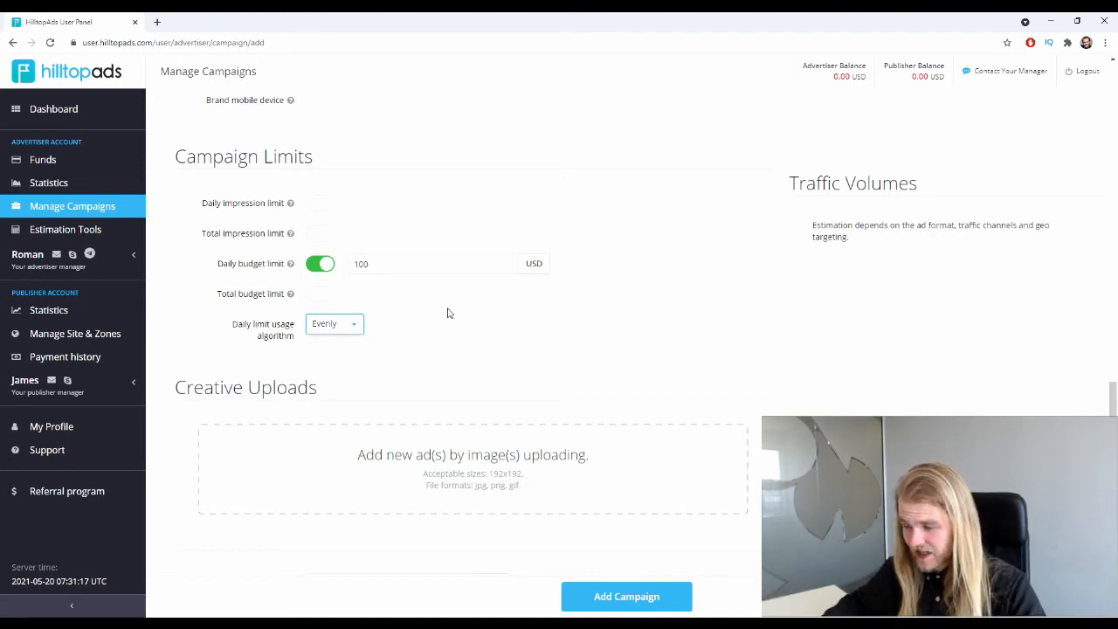
click(466, 299)
Open Canva in a new browser tab and create a custom-size design of 192 × 192 px for the ad creative.
scroll(472, 302, down, 1)
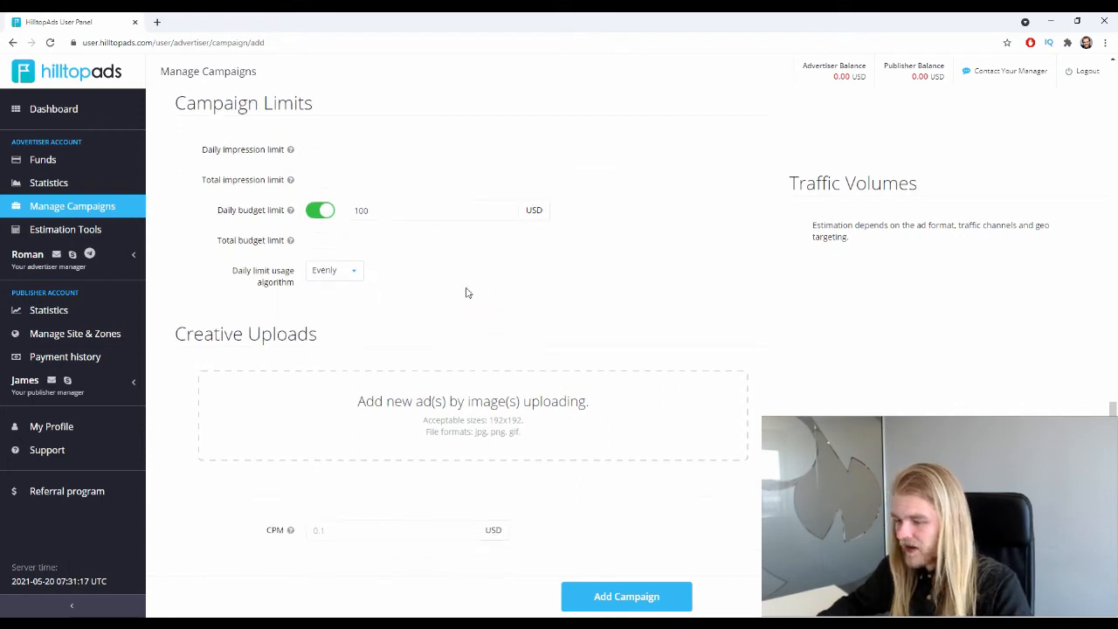
drag(185, 334, 375, 332)
click(377, 337)
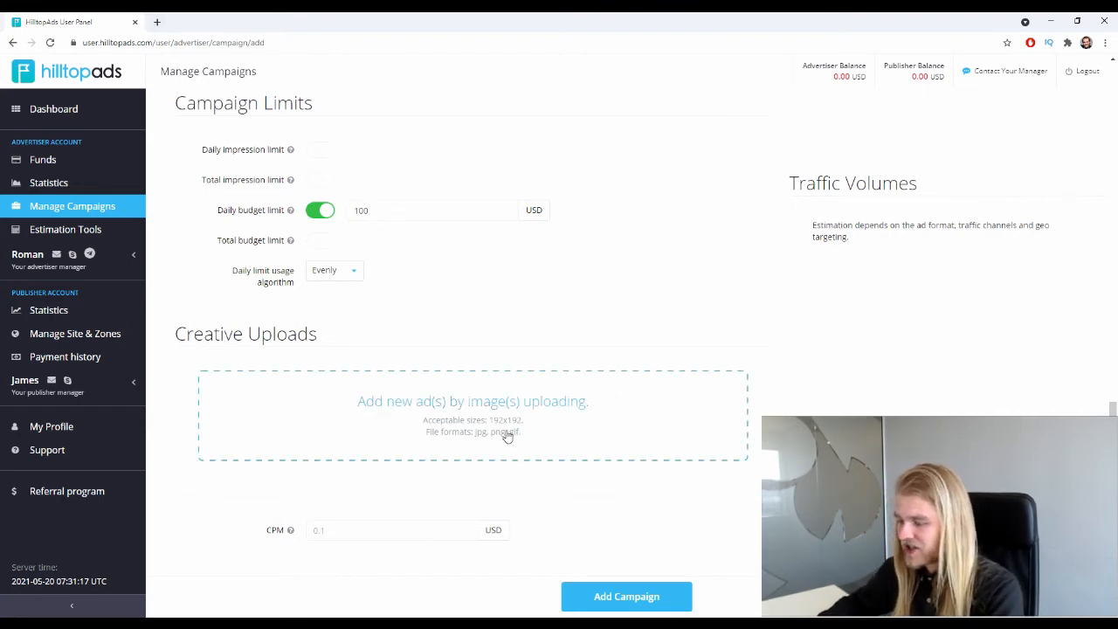
click(157, 22)
text(ca)
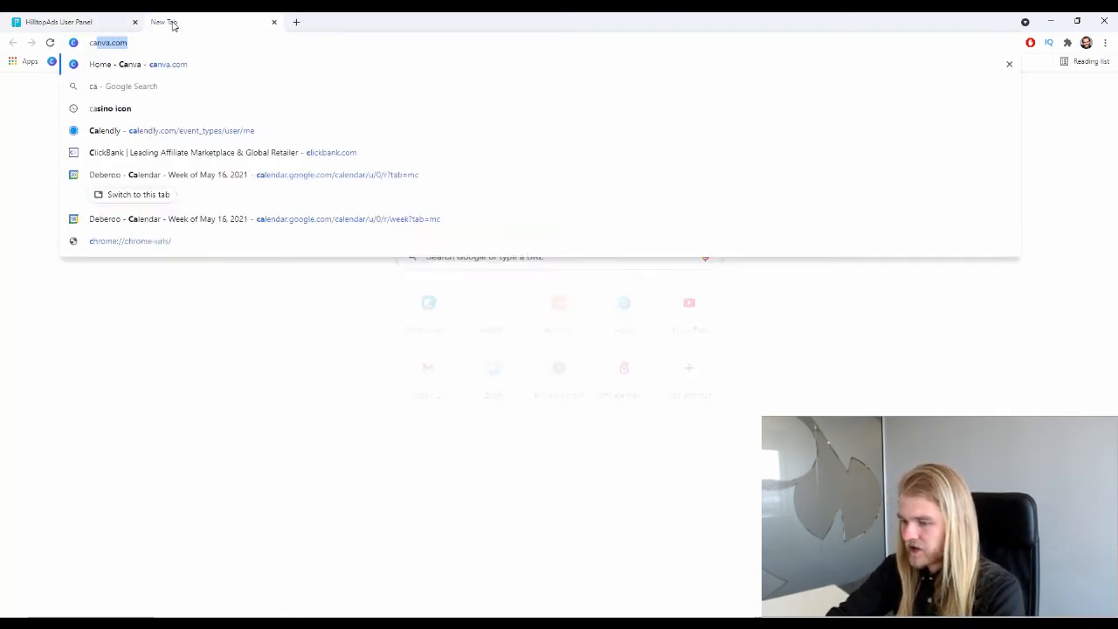
key(Return)
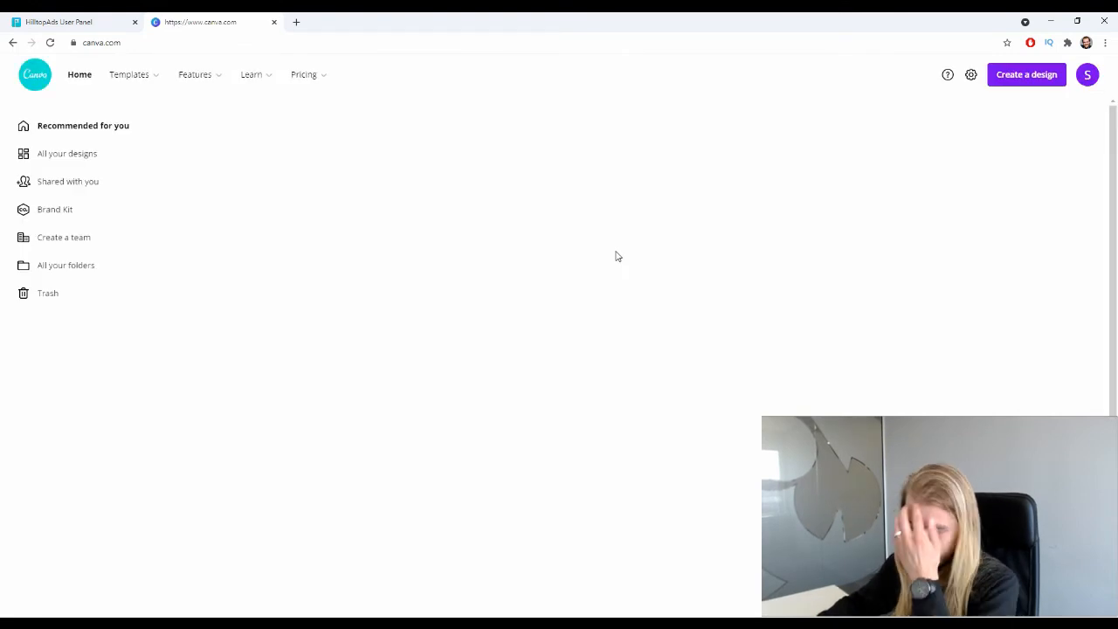
click(1002, 82)
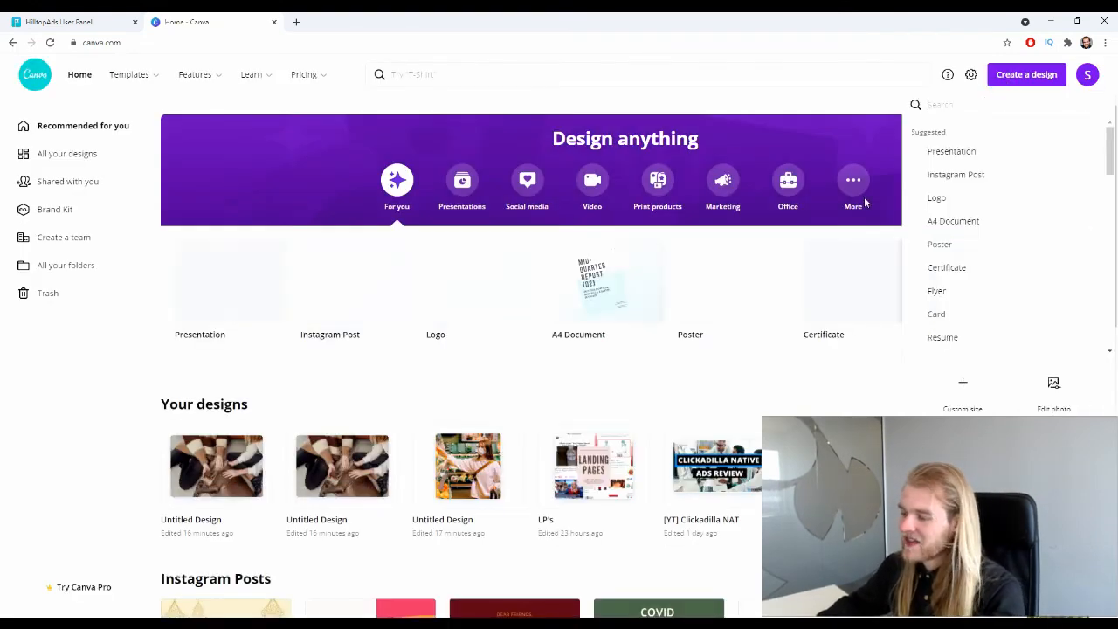
click(962, 381)
click(976, 267)
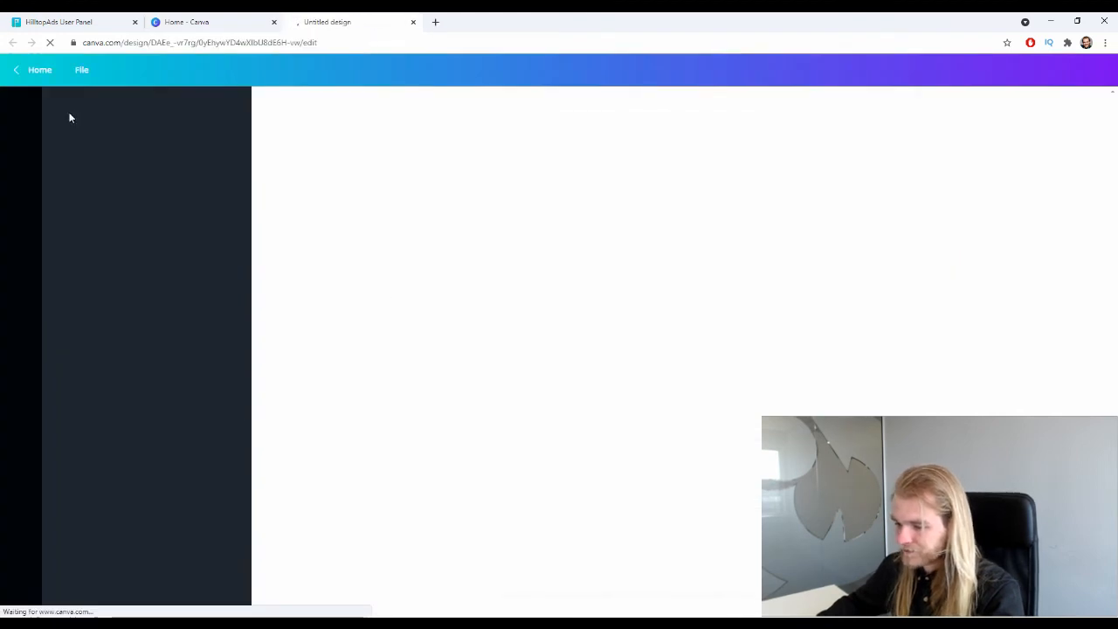
Fill the blank design with the recently used photo of hands petting a brown dog and download it as PNG.
click(24, 201)
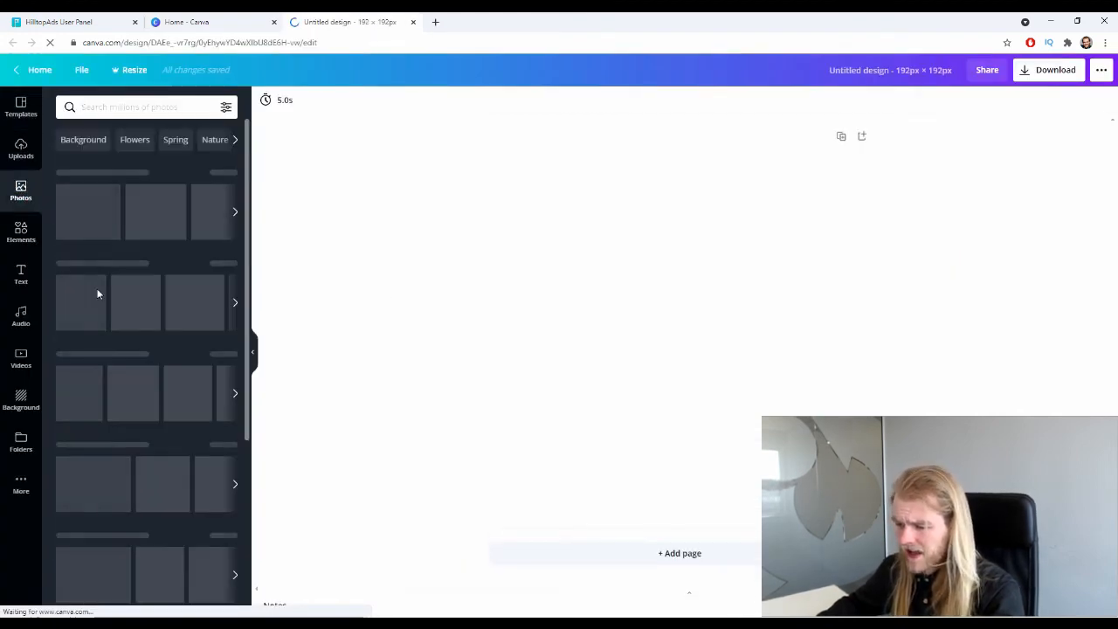
drag(113, 218, 525, 284)
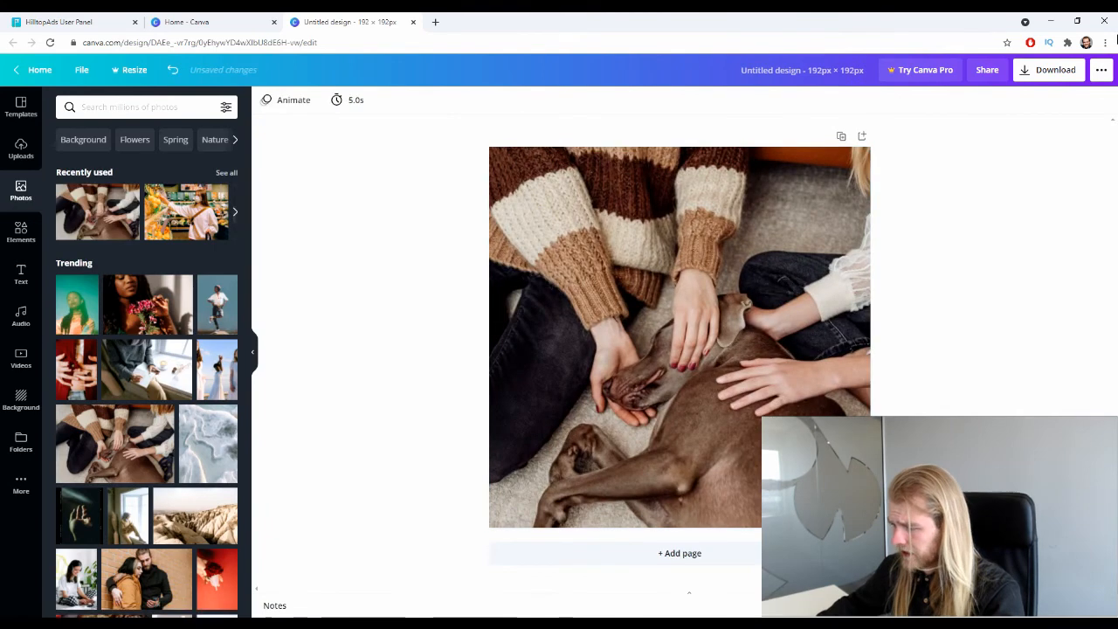
click(1054, 70)
click(1020, 263)
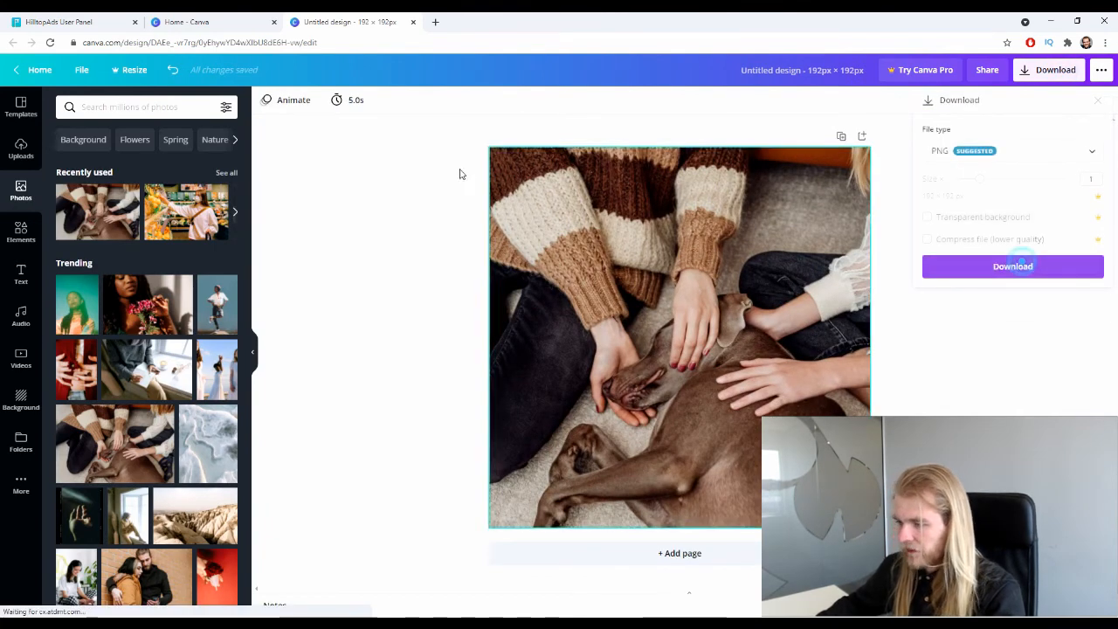
Return to HilltopAds and upload the downloaded Untitled design (15).png as a new ad creative.
click(74, 19)
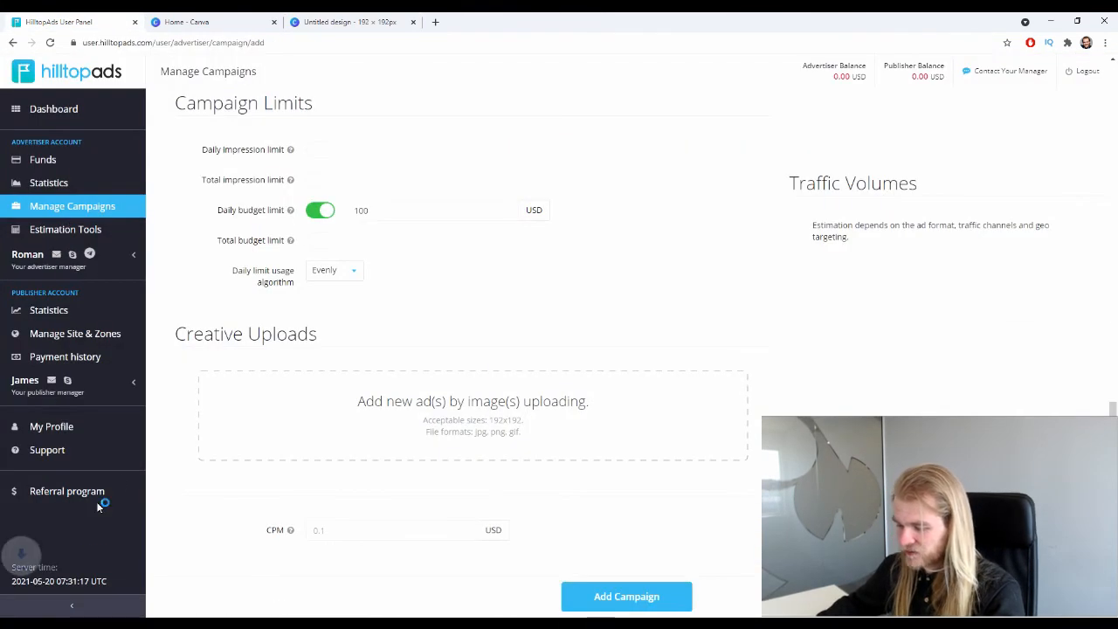
drag(53, 601, 519, 427)
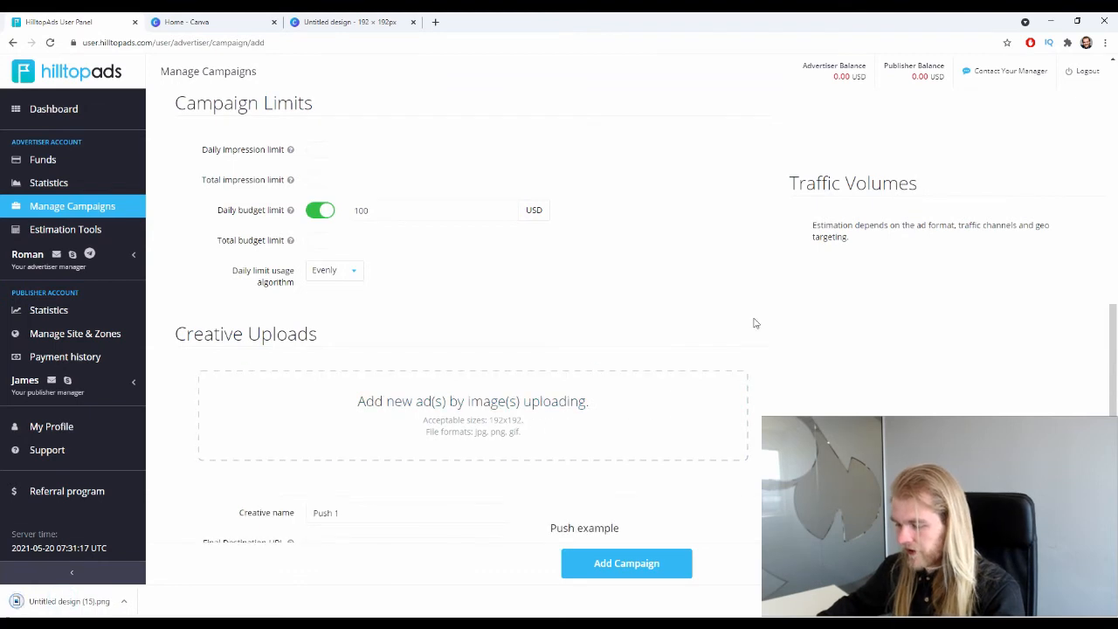
scroll(755, 323, down, 3)
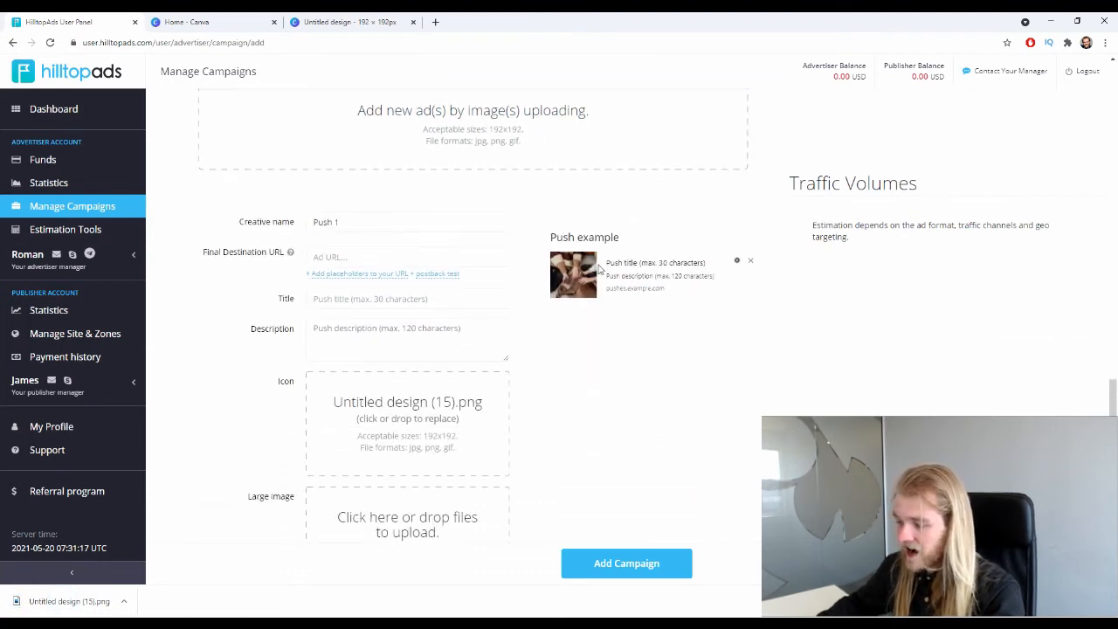
triple_click(378, 219)
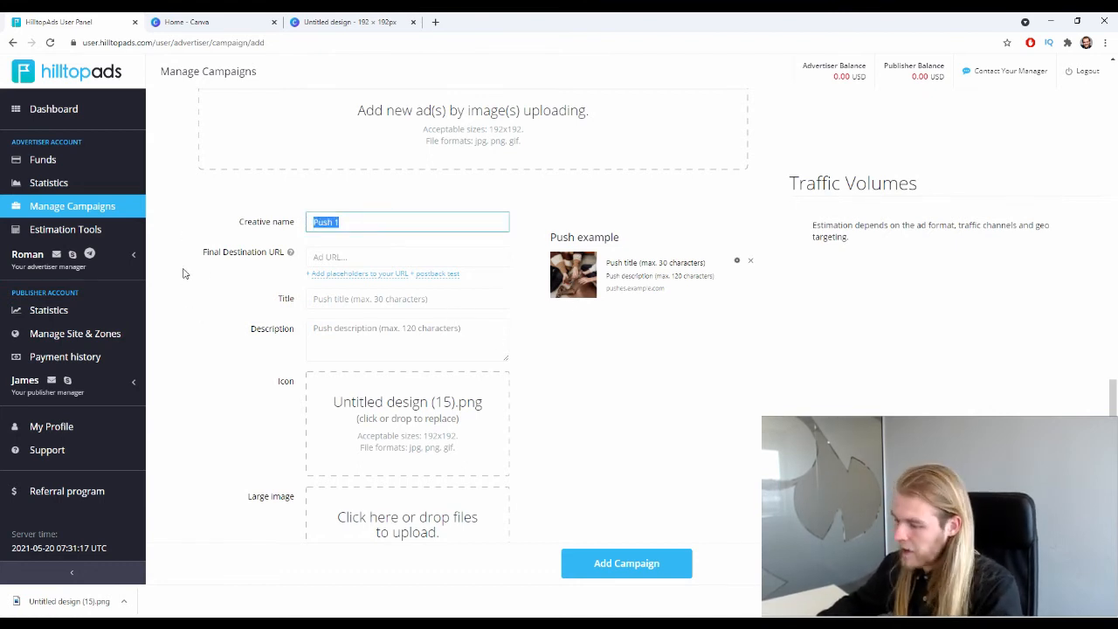
click(418, 253)
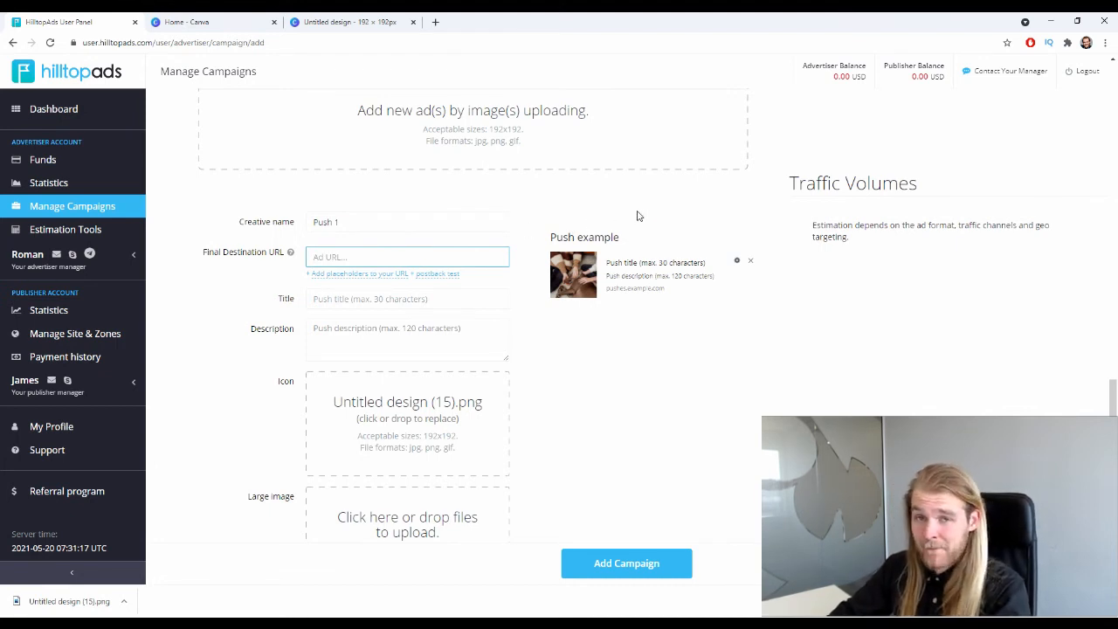
text(h)
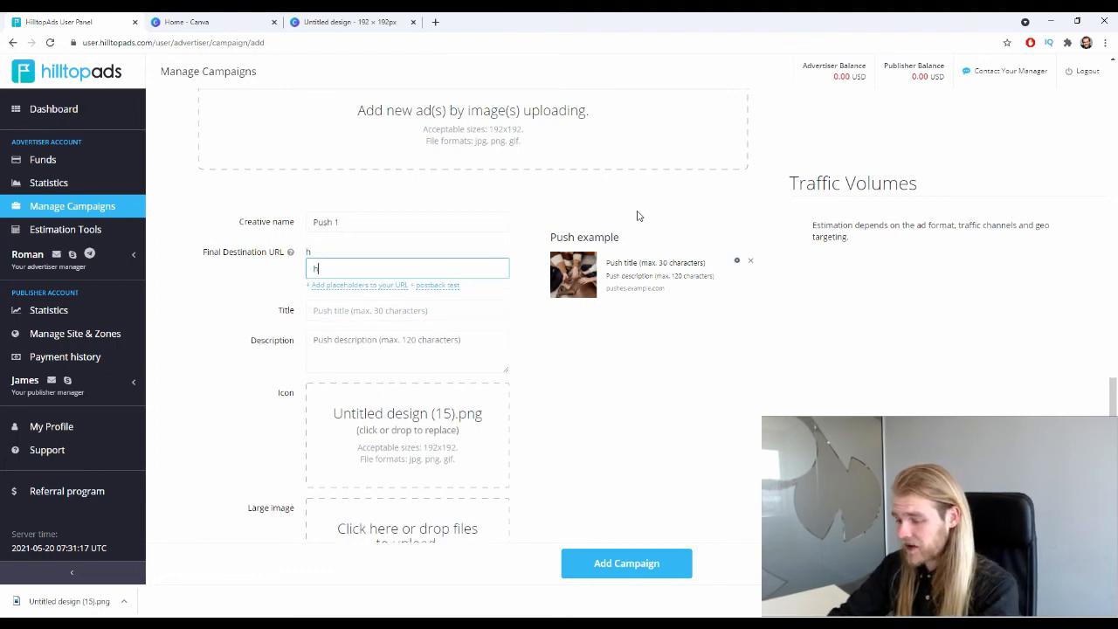
text(ttps:)
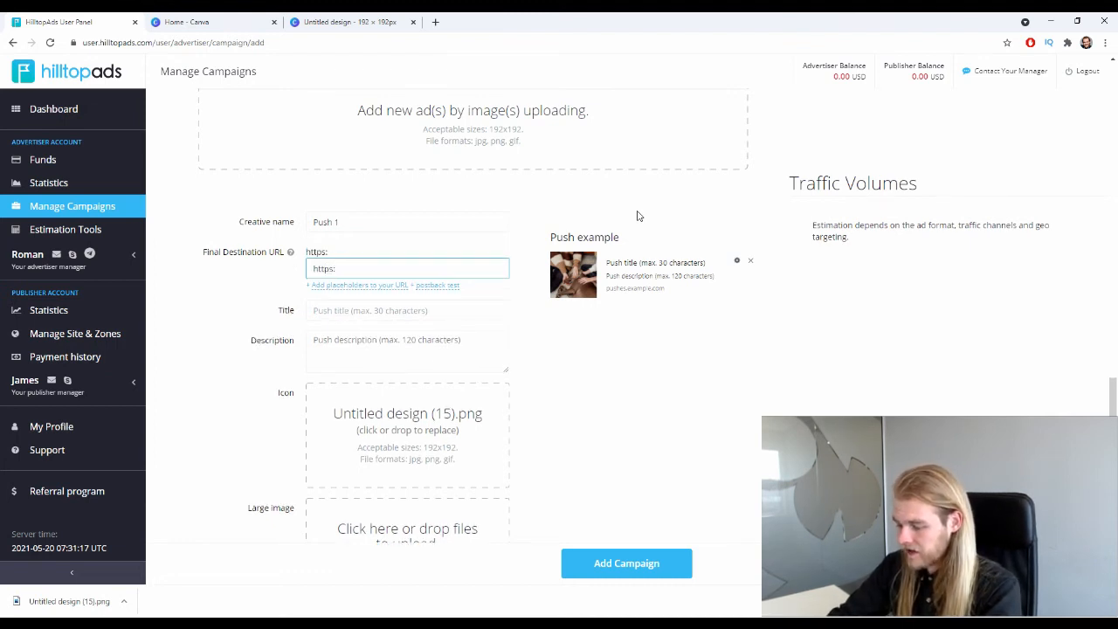
text(//campaig)
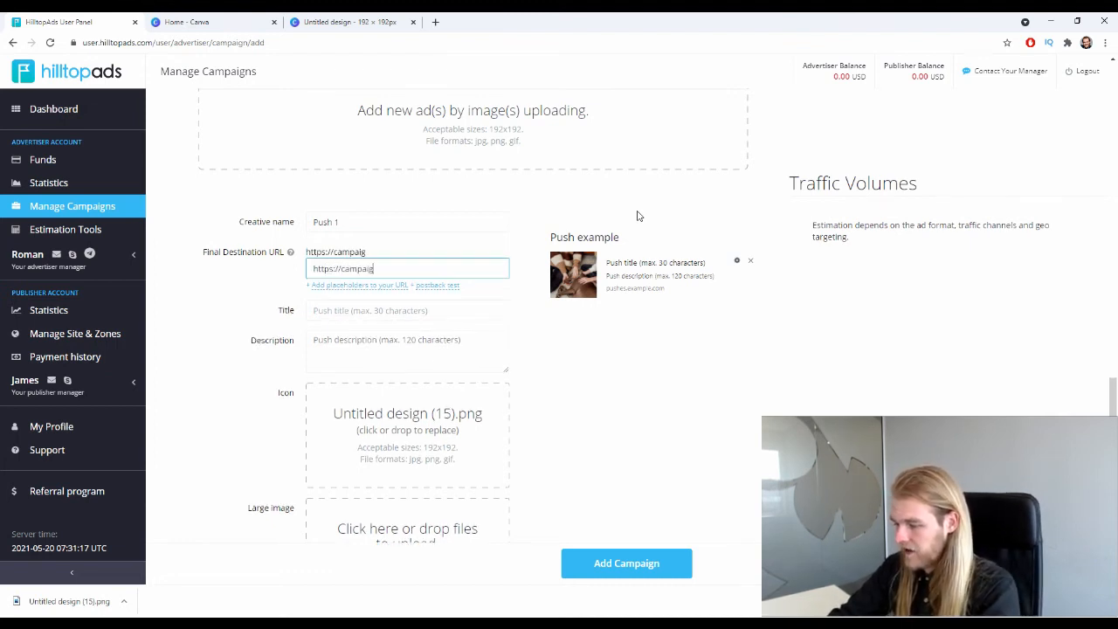
text(nurl.com/)
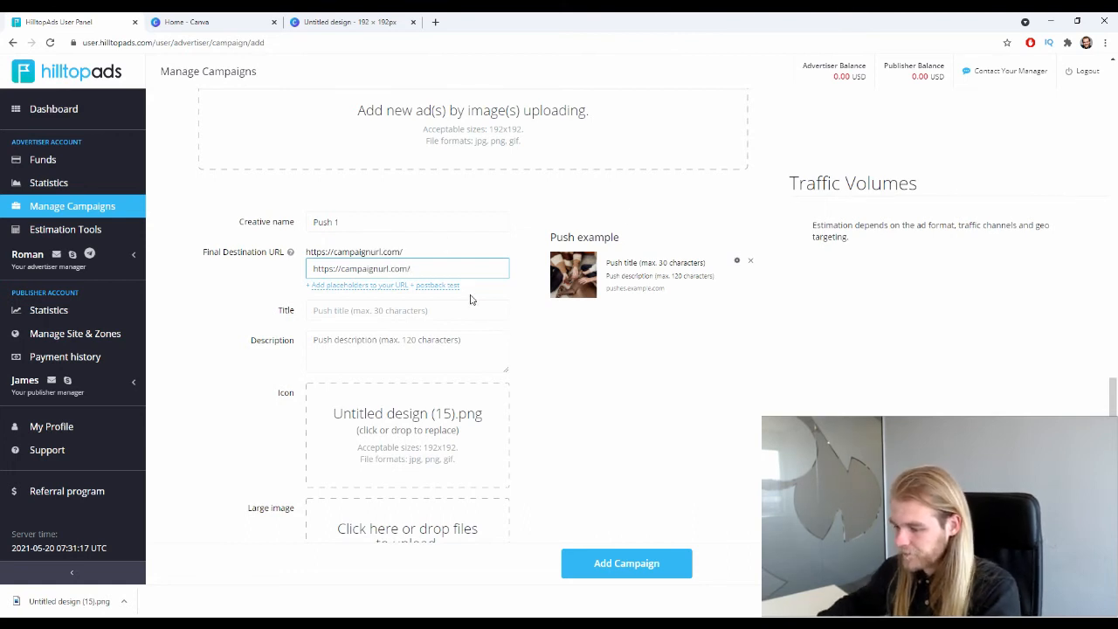
click(724, 411)
scroll(724, 412, down, 1)
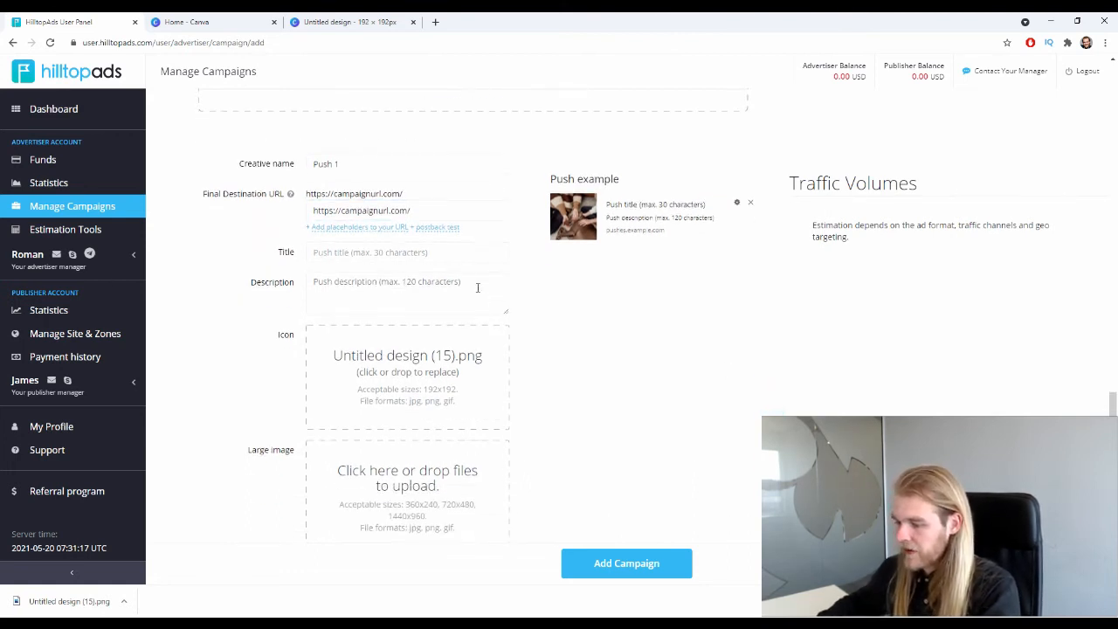
Enter Headline 1 as the push creative's title and Description 1 as its description.
click(445, 253)
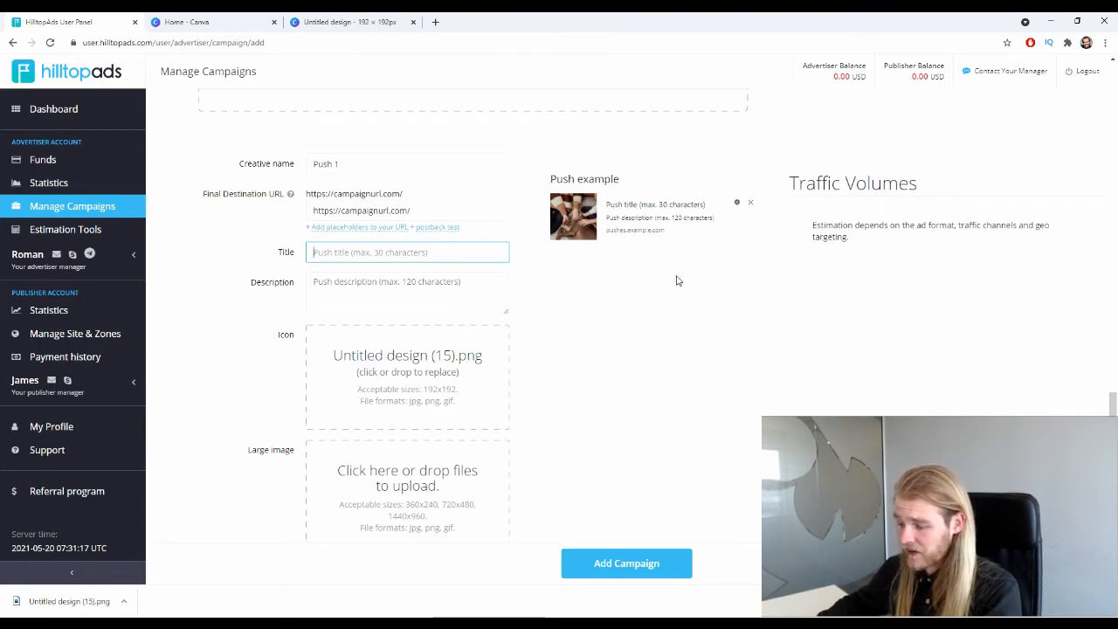
text(Headline 1)
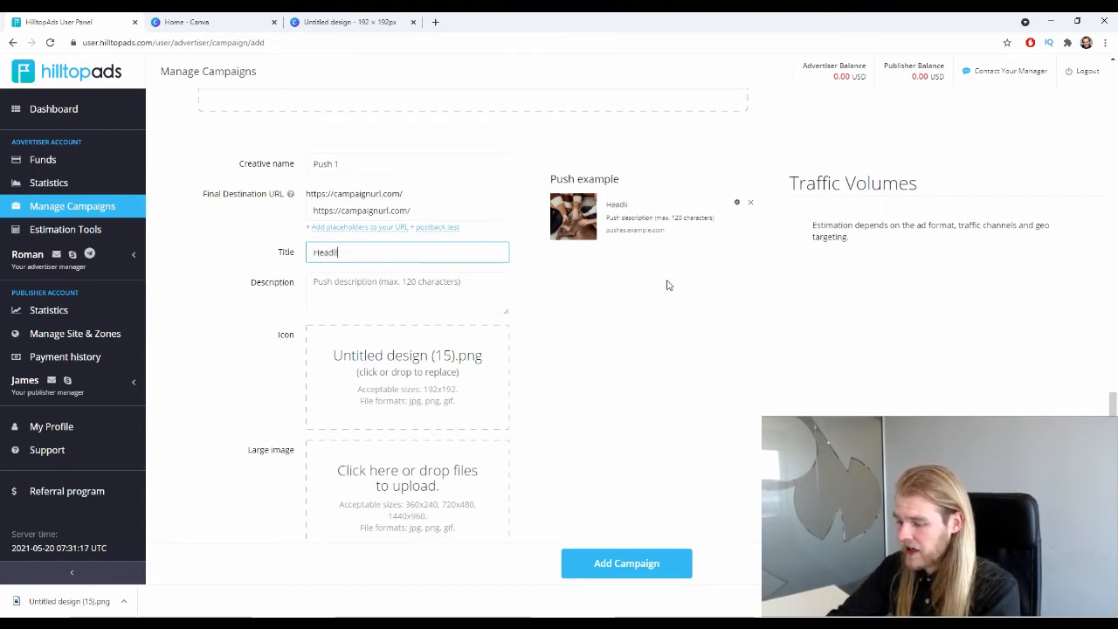
click(441, 294)
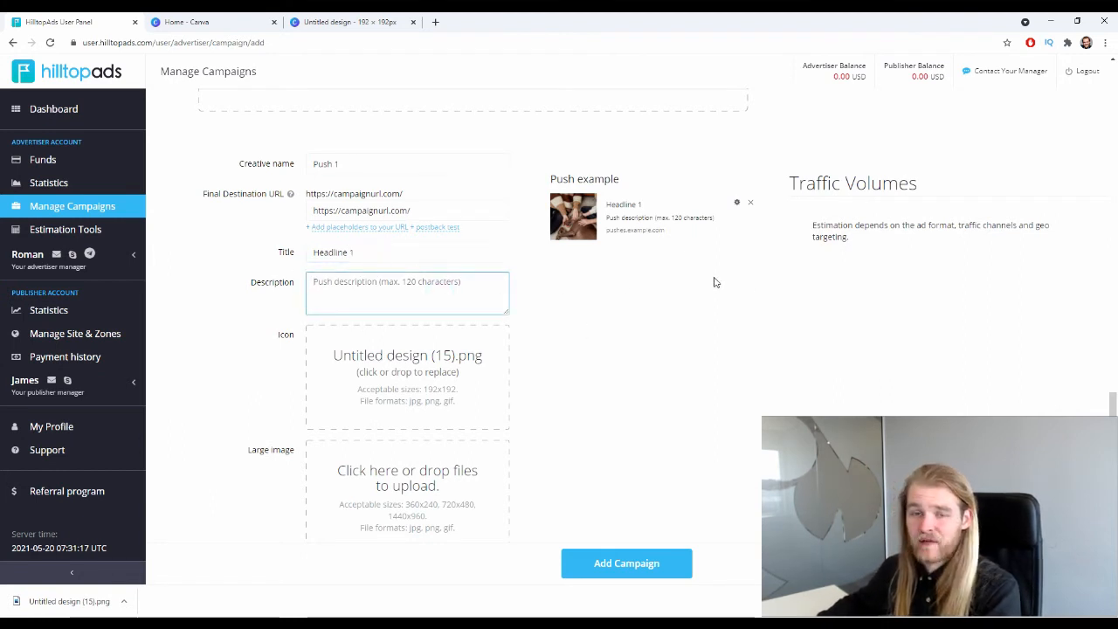
text(De)
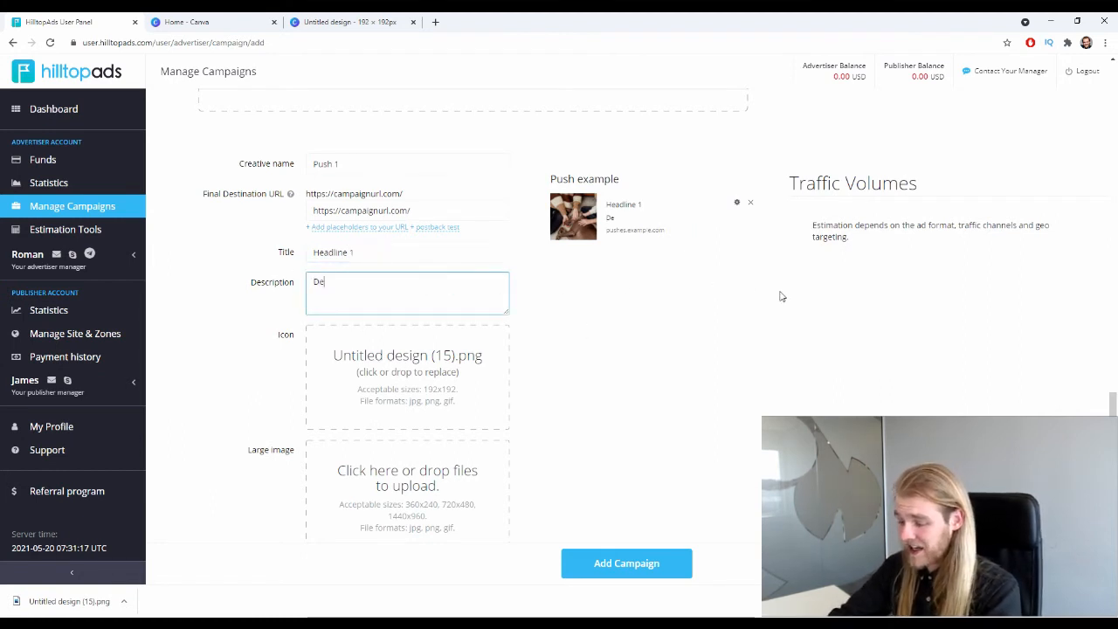
text(scription)
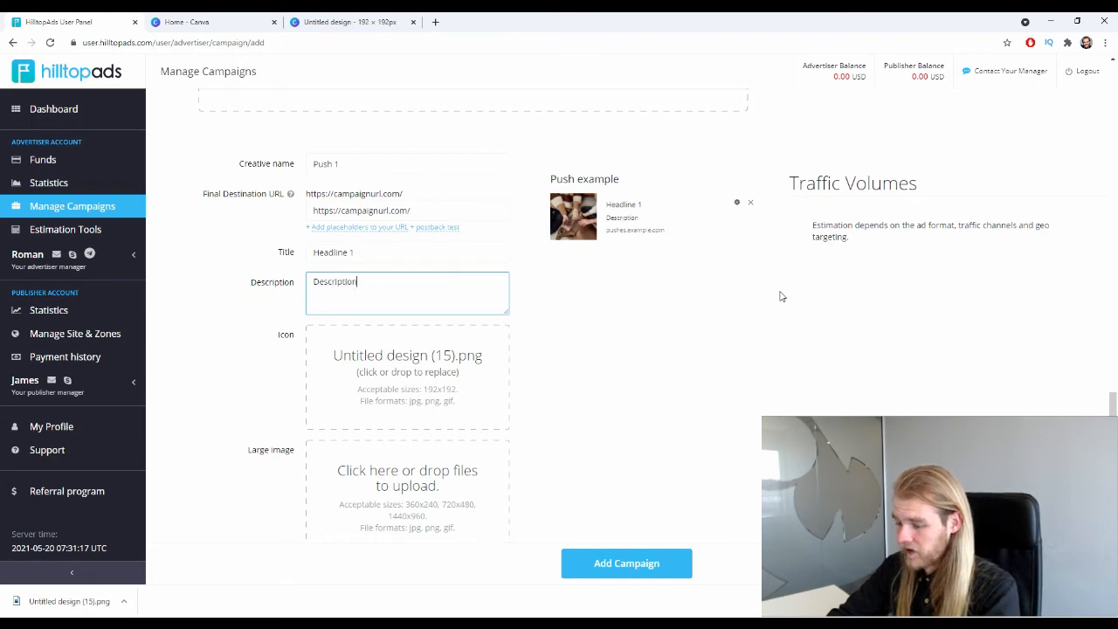
text( 1)
click(745, 354)
Check the accepted large image sizes, switch to Canva and create a custom-size design of 720 × 480 px.
scroll(642, 341, down, 3)
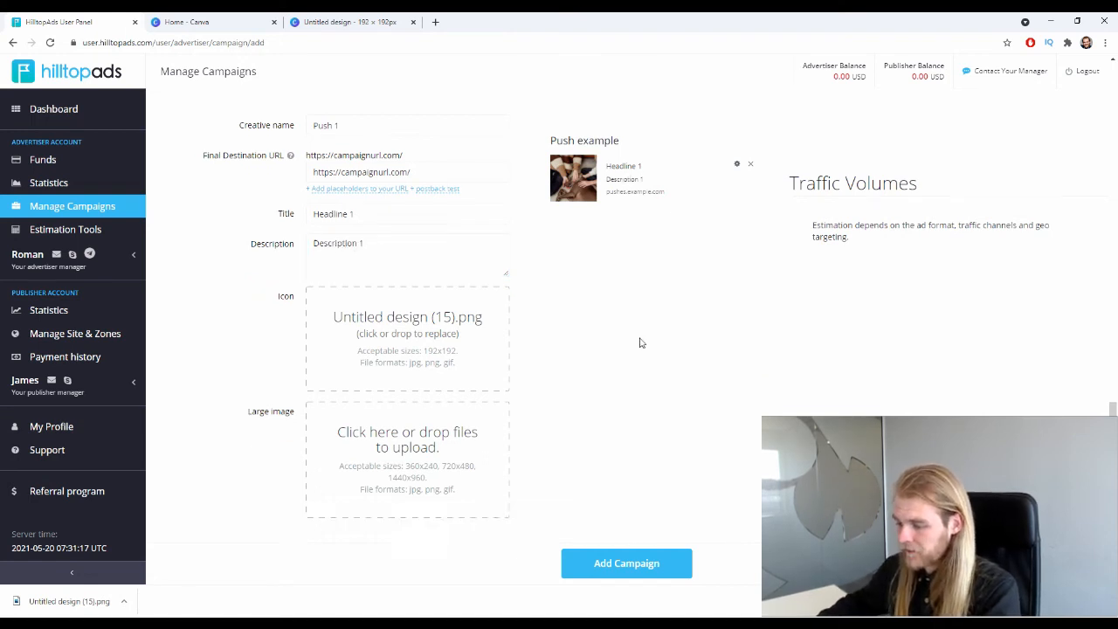
scroll(588, 186, up, 2)
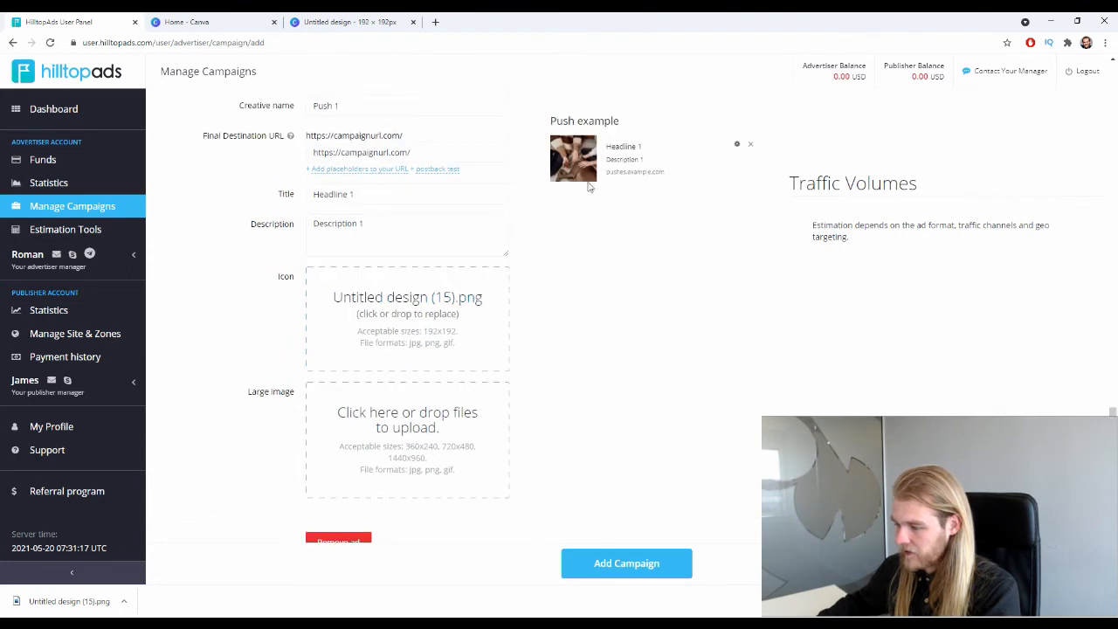
drag(72, 600, 463, 303)
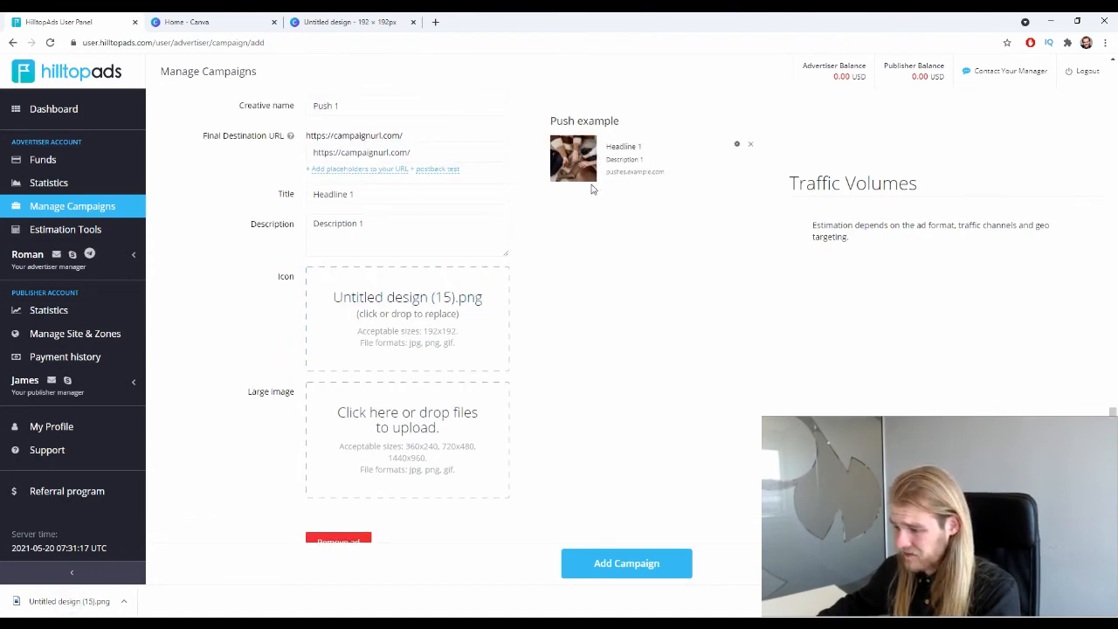
scroll(585, 288, down, 3)
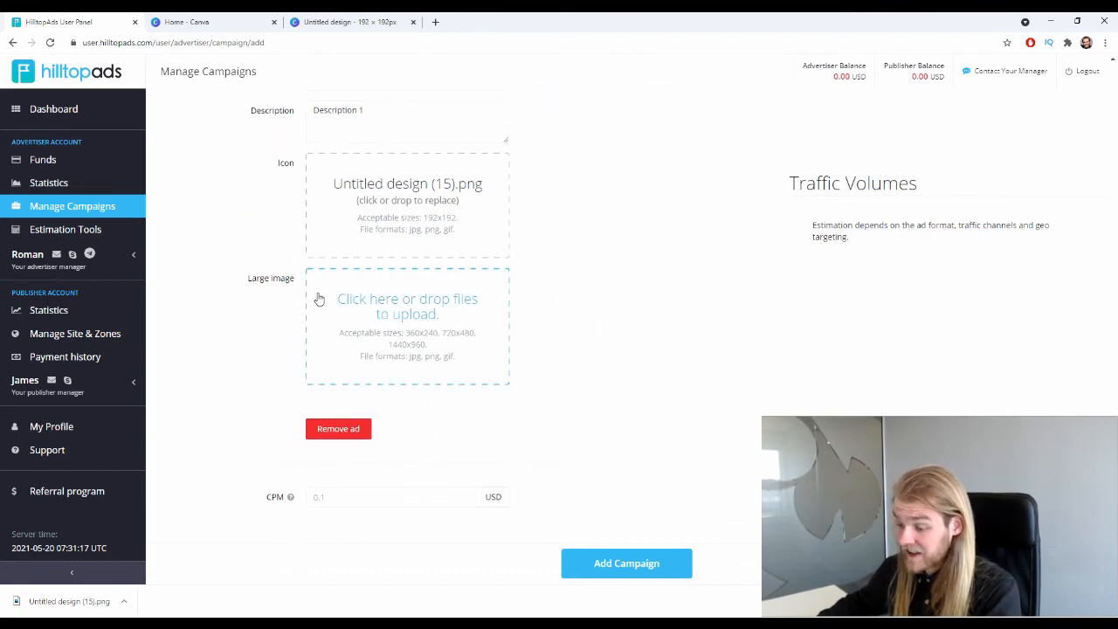
scroll(551, 310, up, 3)
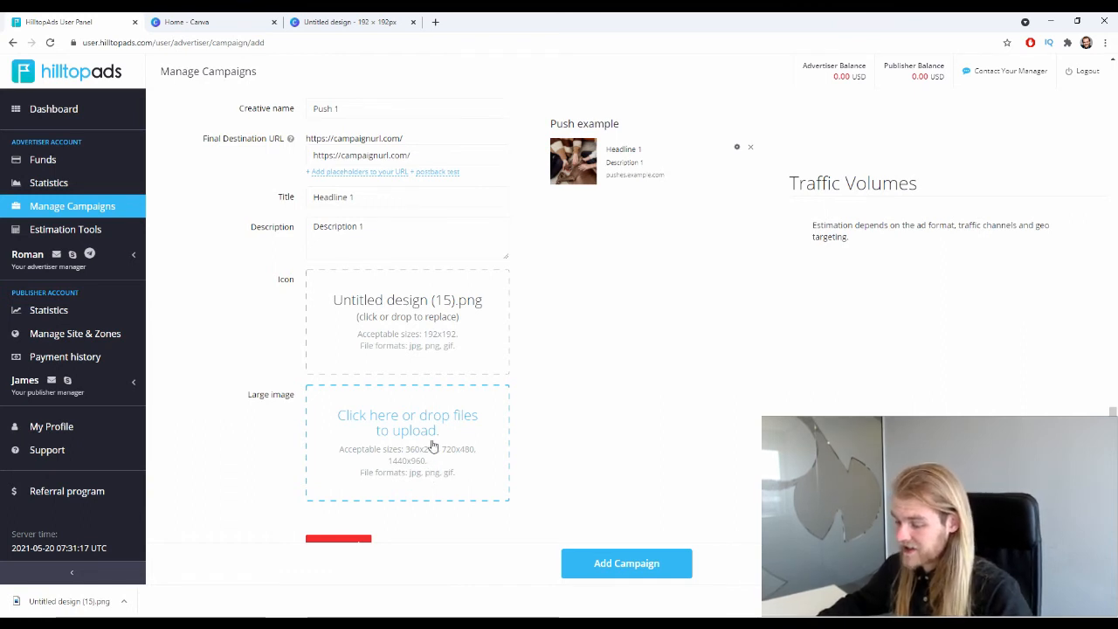
click(218, 17)
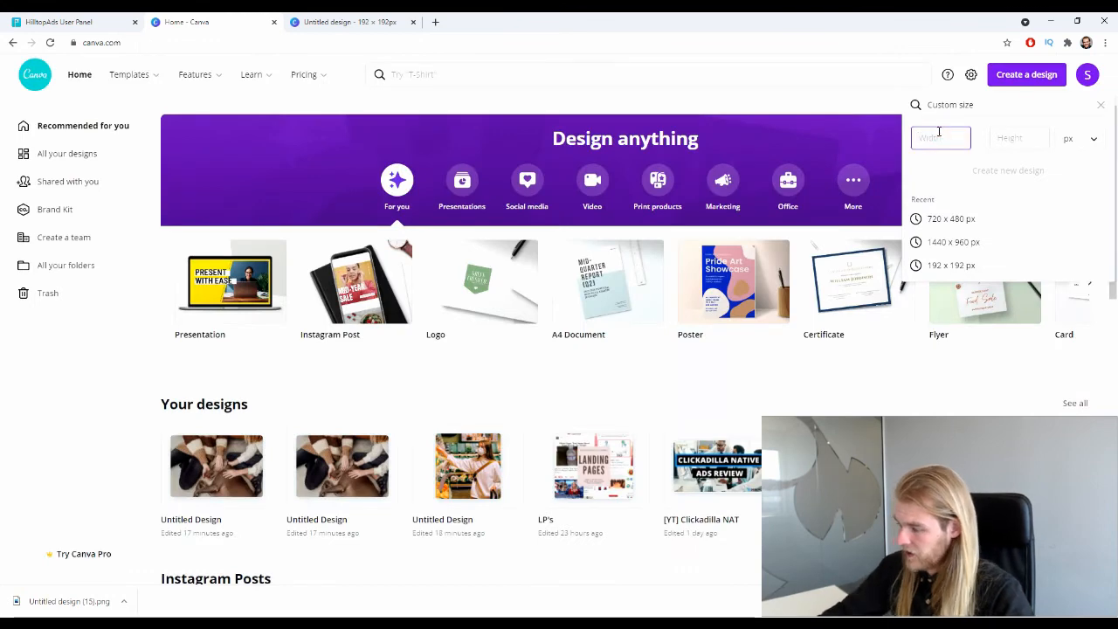
text(720)
mouse_move(298, 61)
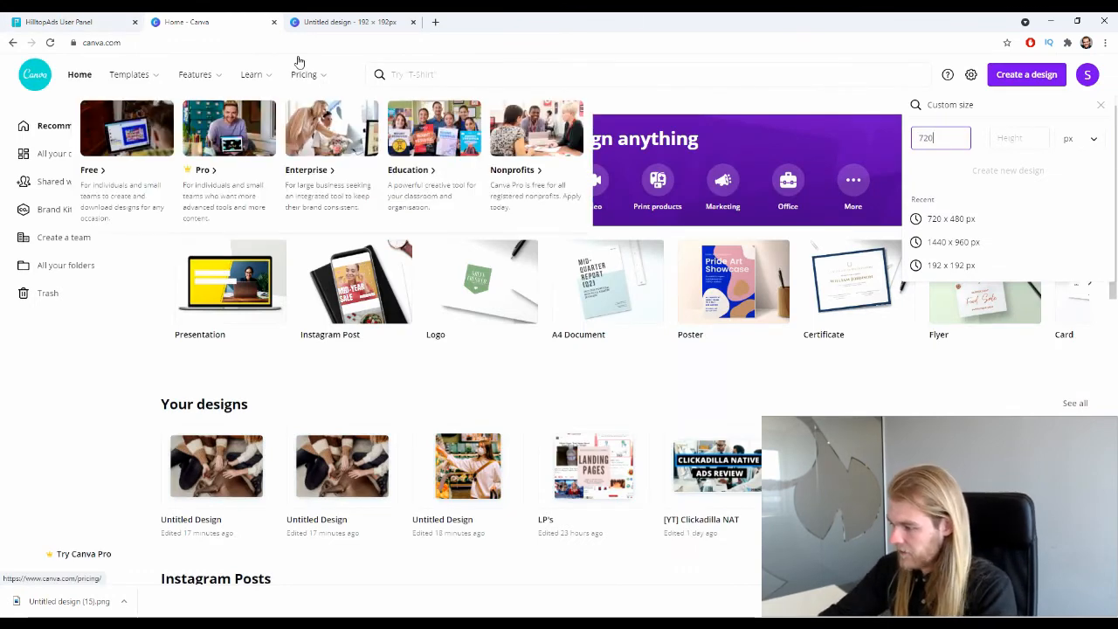
click(26, 21)
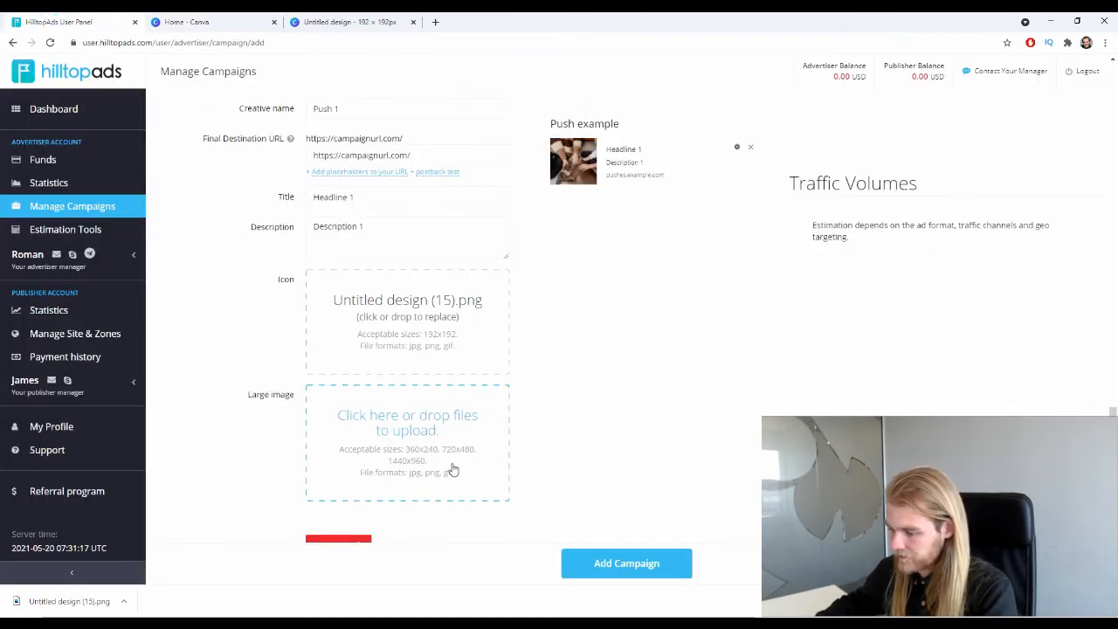
click(225, 19)
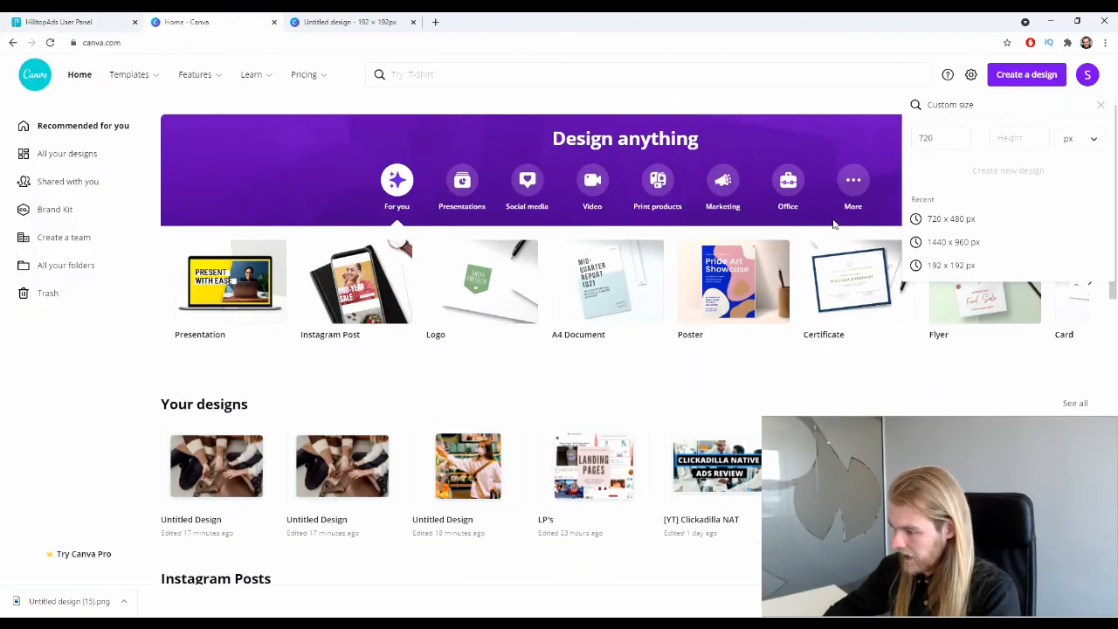
click(1028, 145)
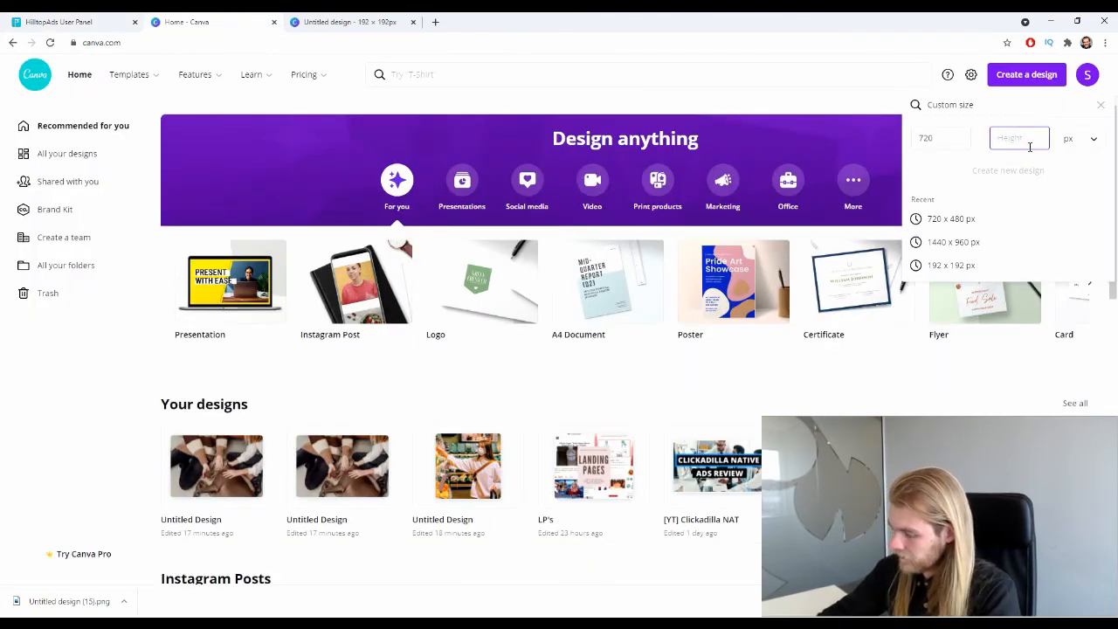
text(480)
key(Return)
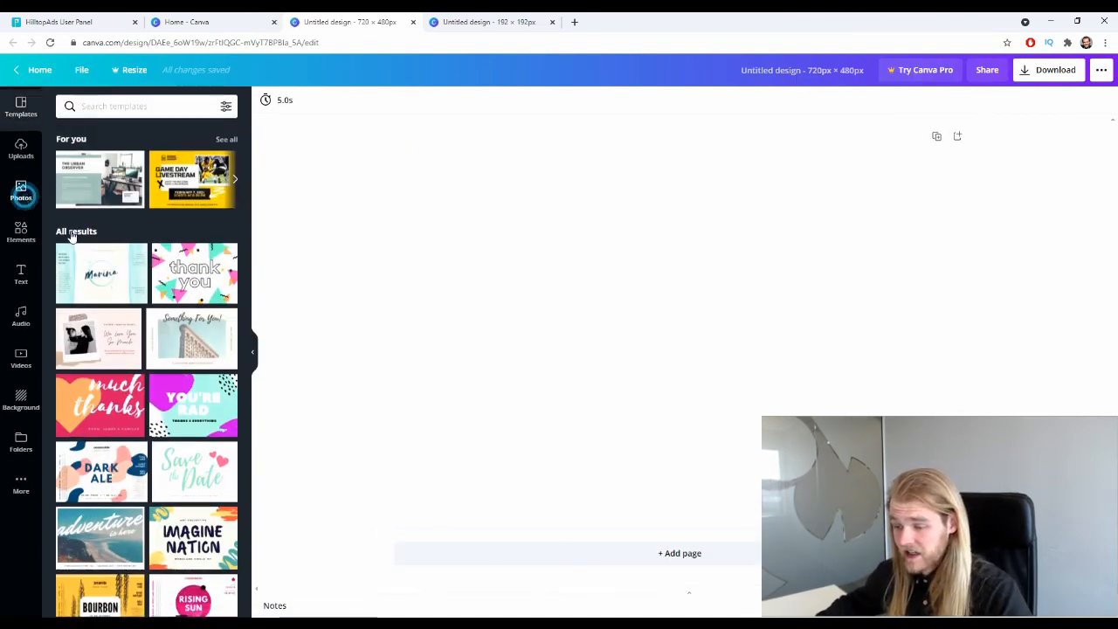
Fill the blank design with the recently used photo of a masked woman picking fruit and download it as PNG.
click(22, 193)
drag(187, 215, 554, 251)
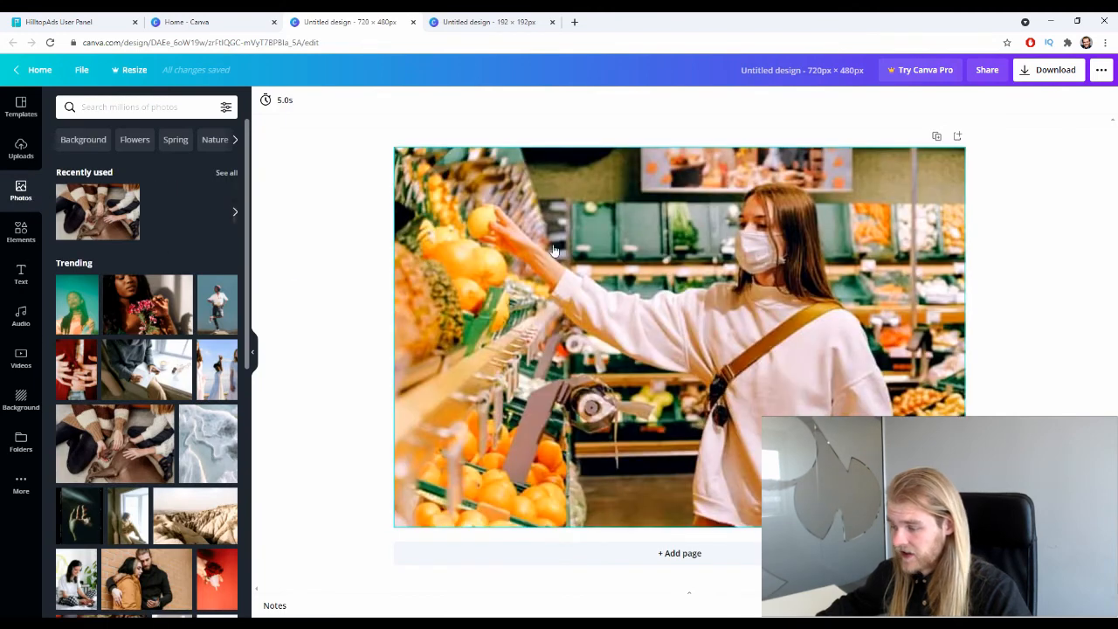
click(1048, 70)
click(1044, 265)
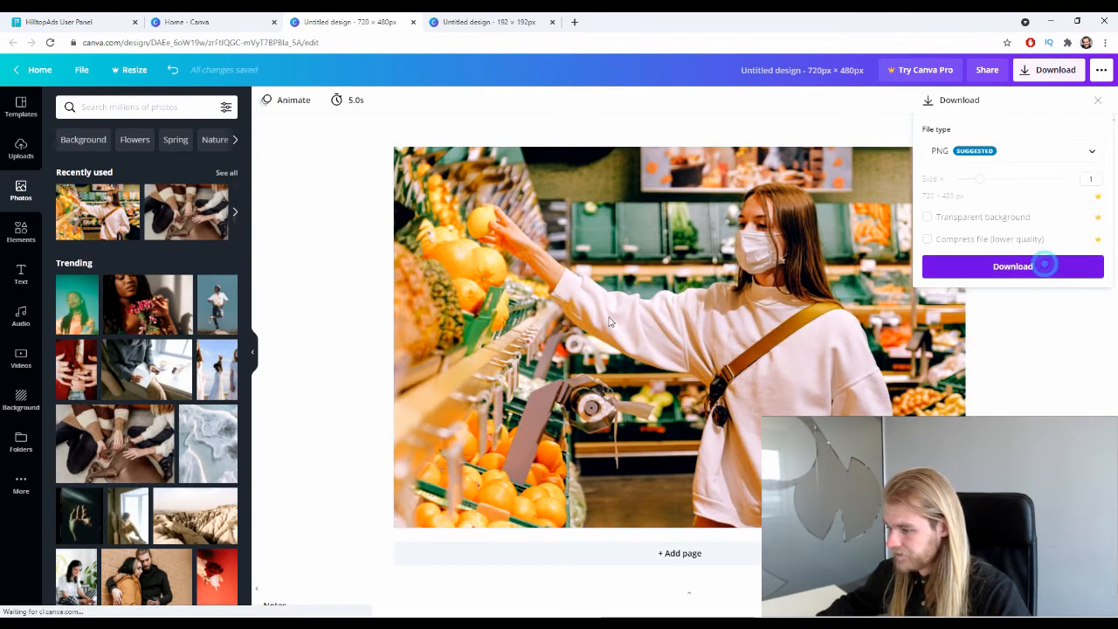
Return to HilltopAds, upload Untitled design (16).png as the creative's large image and check the push example.
click(52, 21)
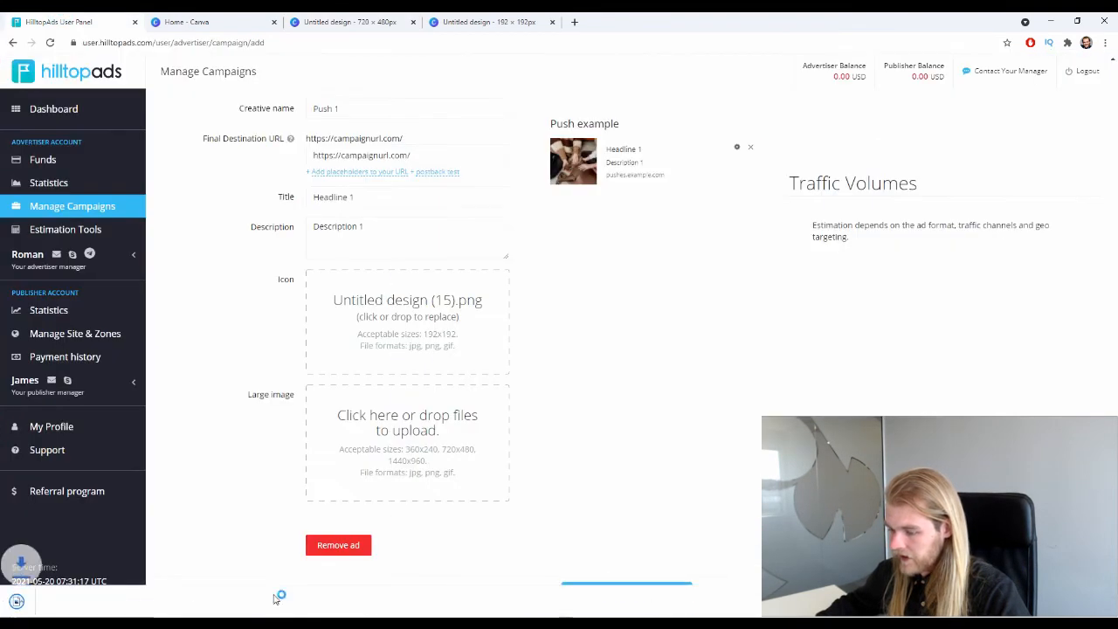
drag(61, 601, 491, 463)
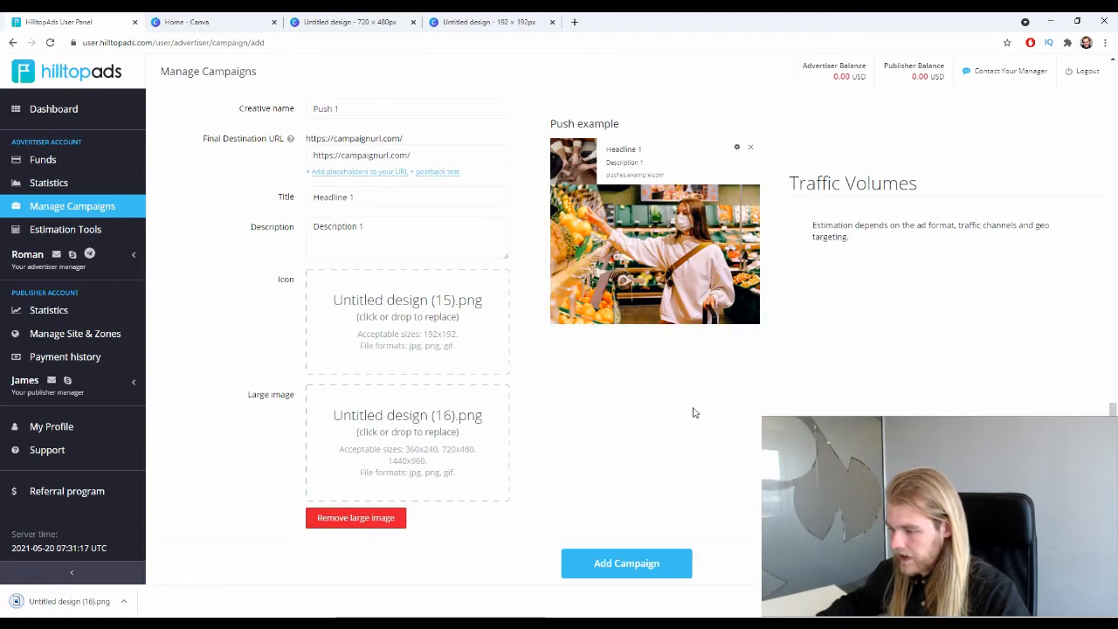
scroll(692, 415, up, 1)
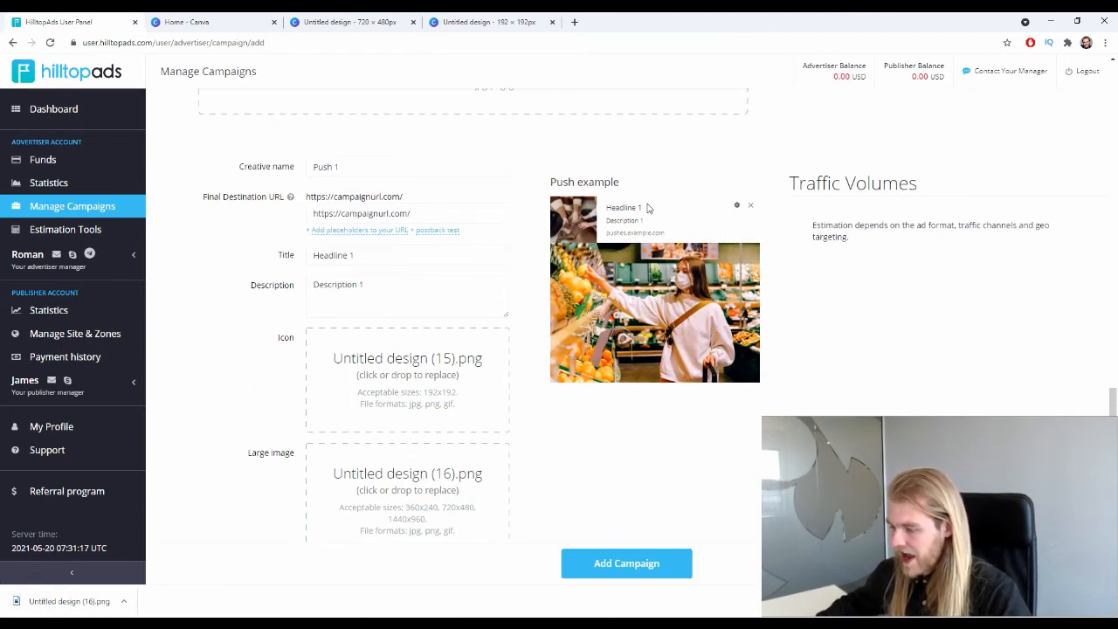
drag(611, 221, 662, 233)
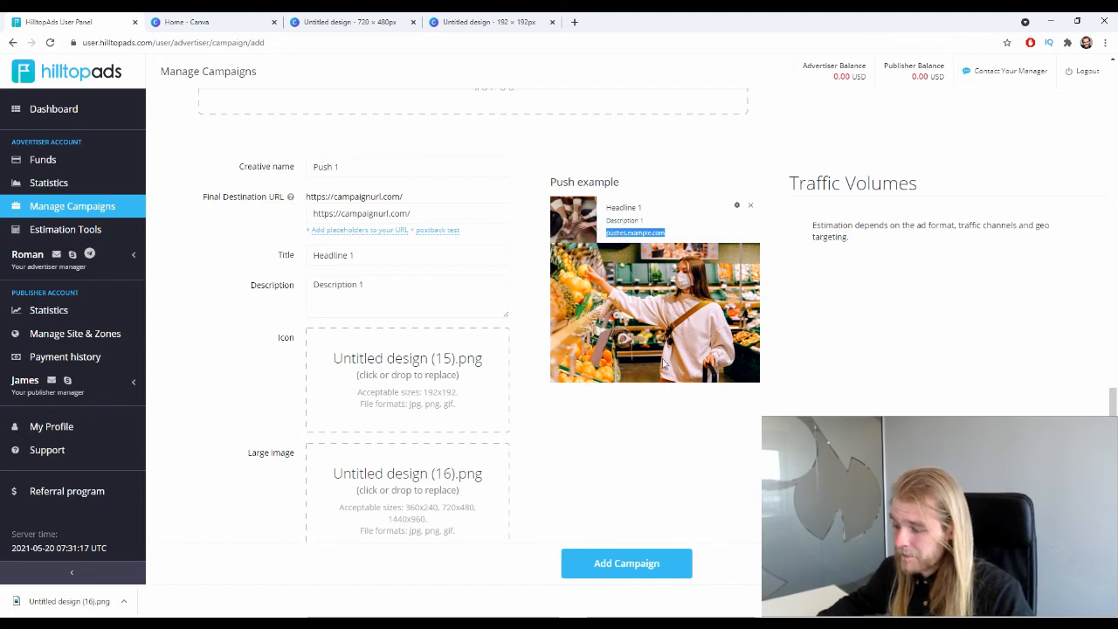
click(665, 204)
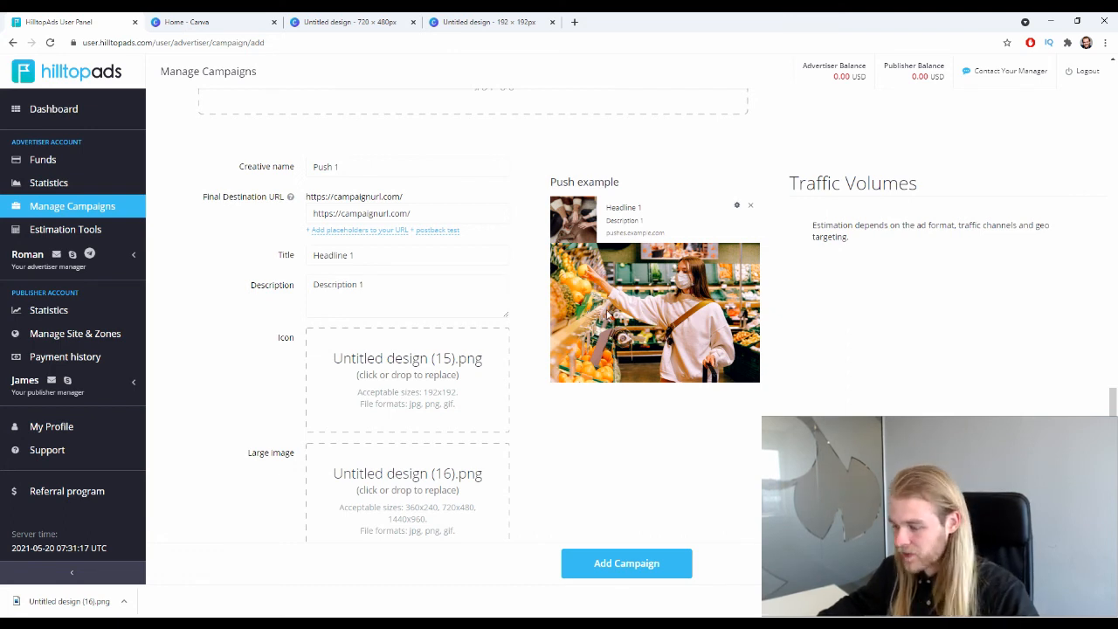
scroll(631, 310, down, 1)
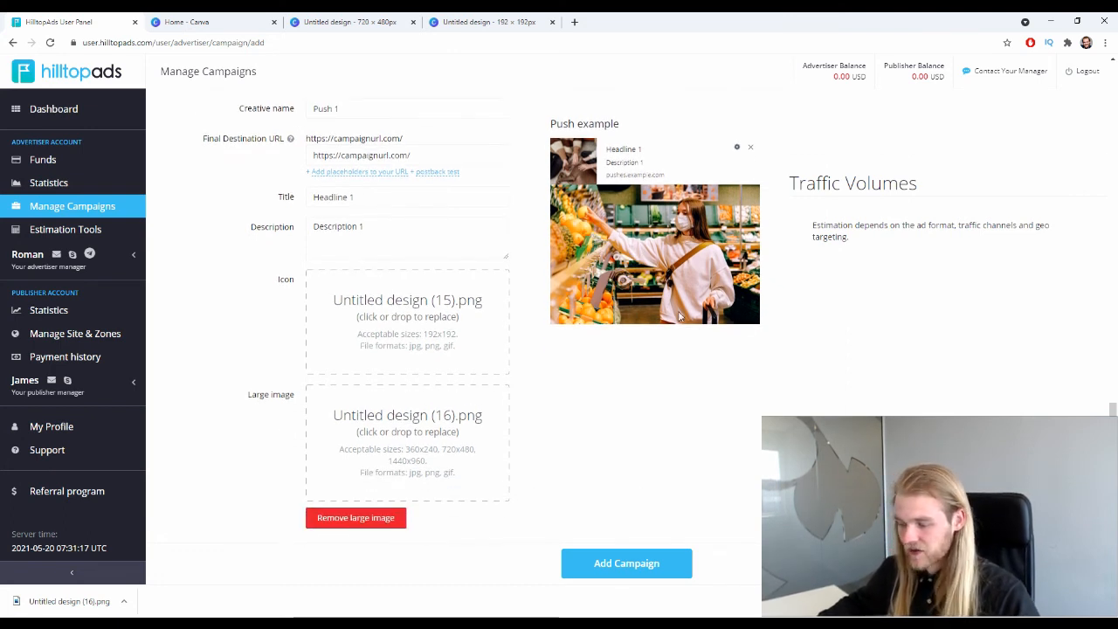
Go back to the campaign details, keep the ad format as Push notification mobile and reload the traffic volume estimate.
scroll(716, 325, down, 2)
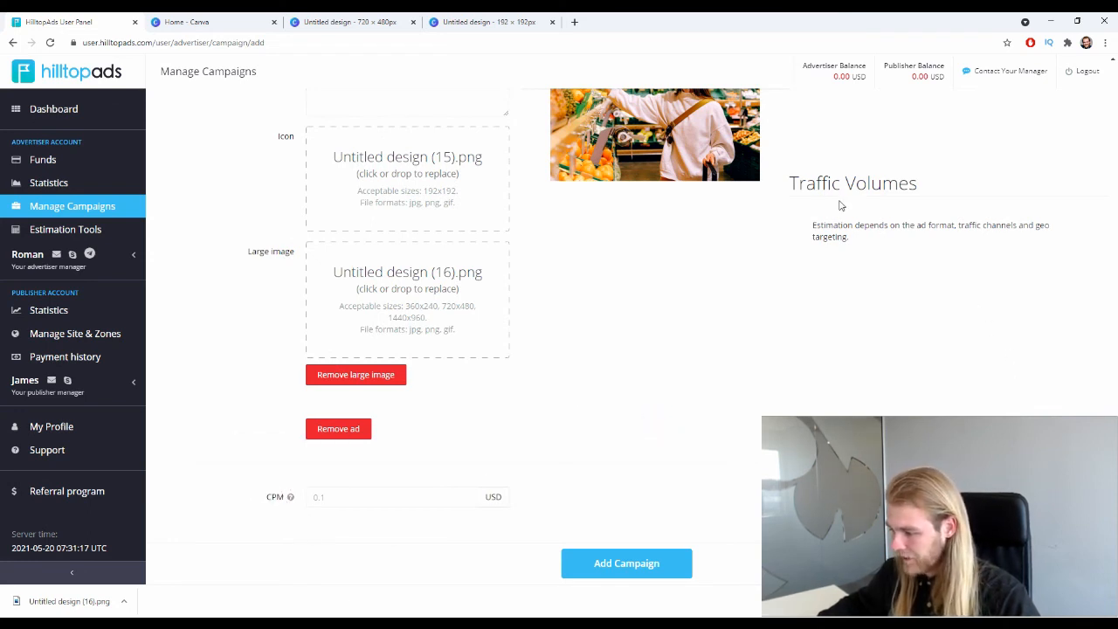
drag(809, 184, 917, 217)
click(855, 253)
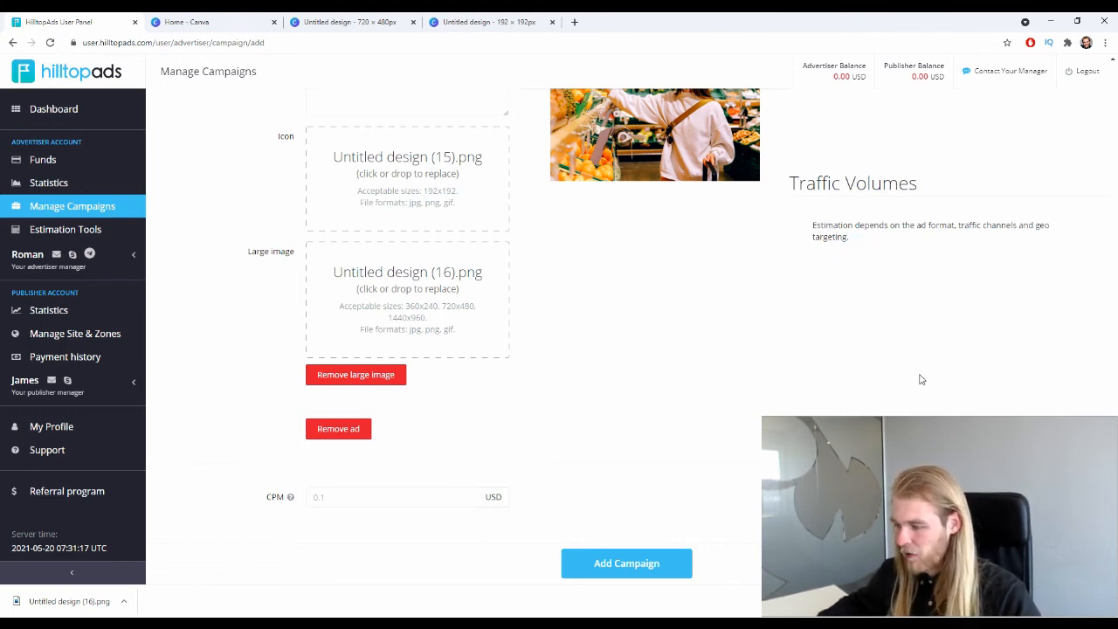
scroll(918, 377, up, 3)
scroll(911, 369, down, 3)
scroll(809, 359, up, 10)
scroll(370, 332, up, 10)
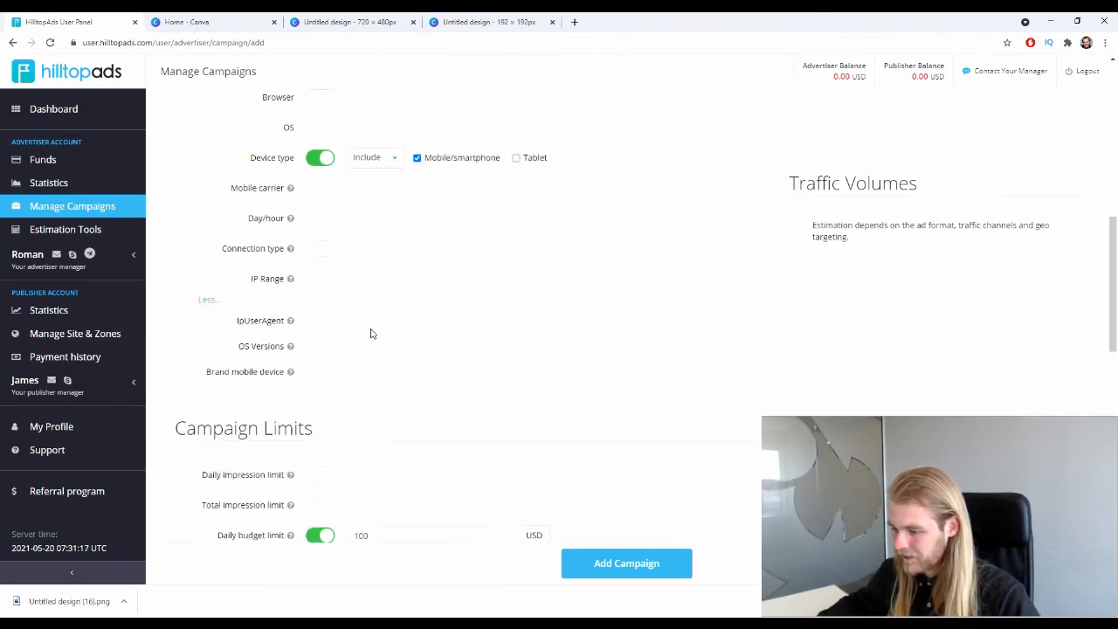
scroll(372, 326, down, 1)
scroll(366, 332, down, 3)
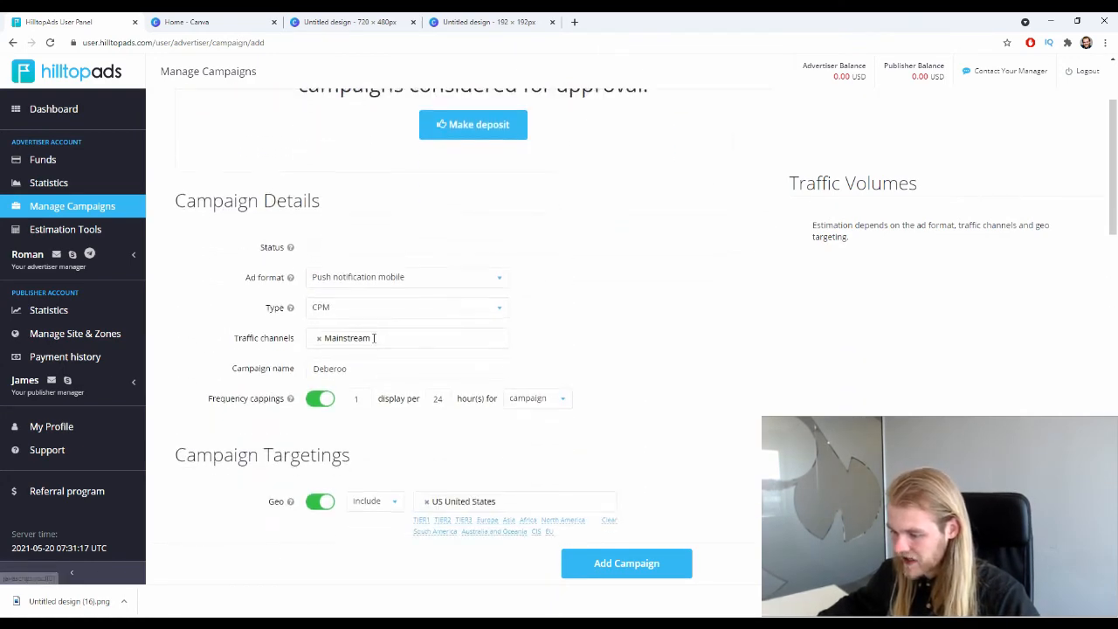
click(427, 276)
scroll(614, 379, down, 15)
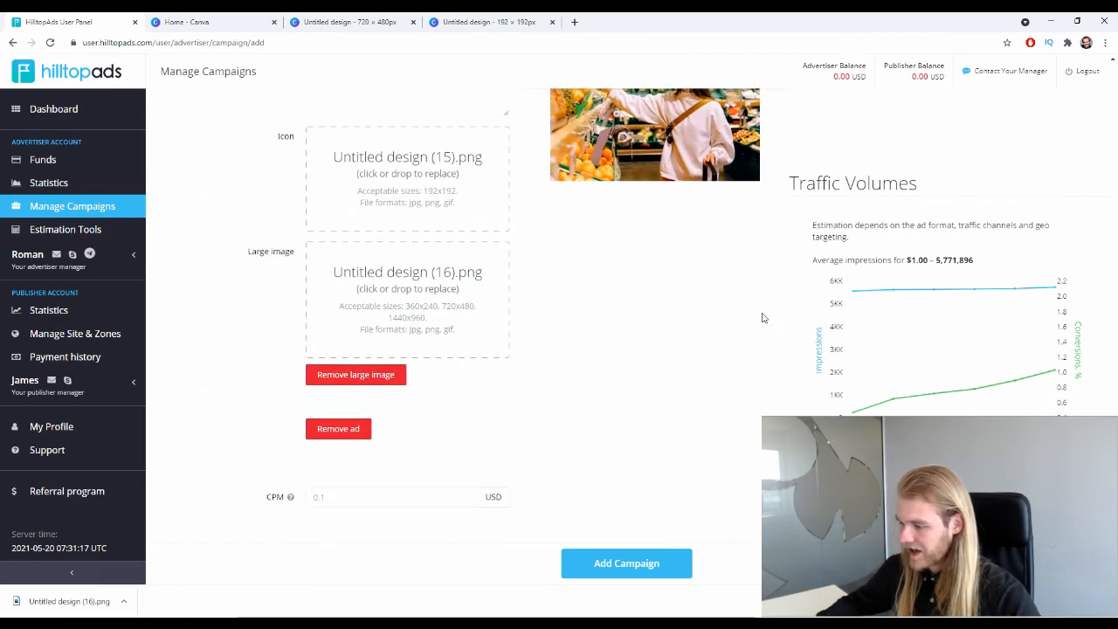
Examine the average impressions estimate and the impressions and conversions per bid on the Traffic Volumes chart.
click(835, 266)
drag(836, 266, 985, 267)
click(951, 263)
click(973, 259)
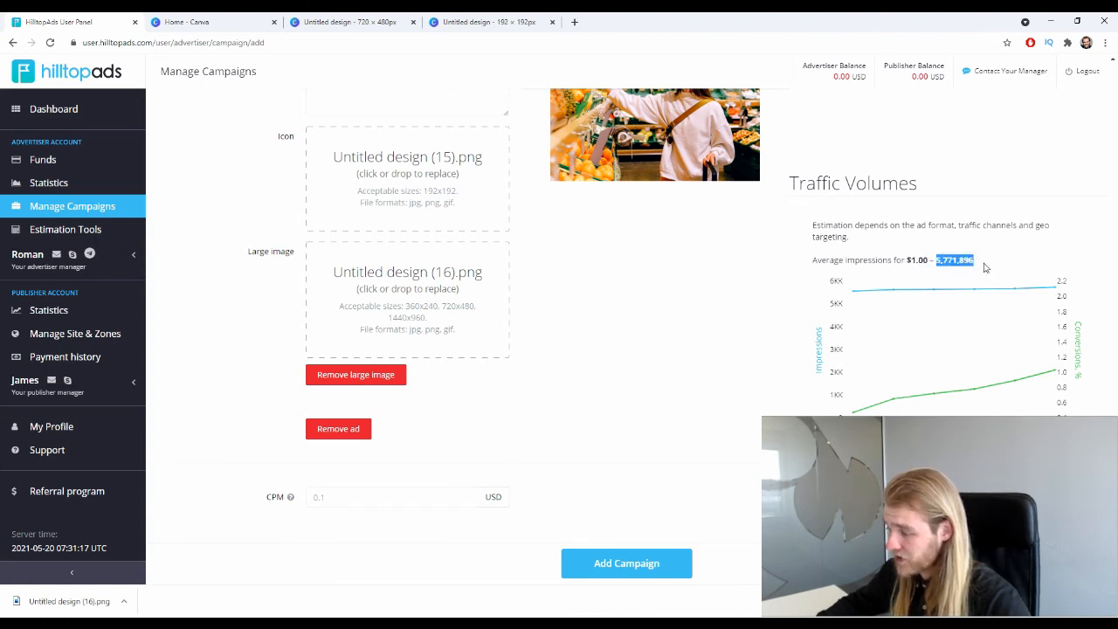
mouse_move(864, 404)
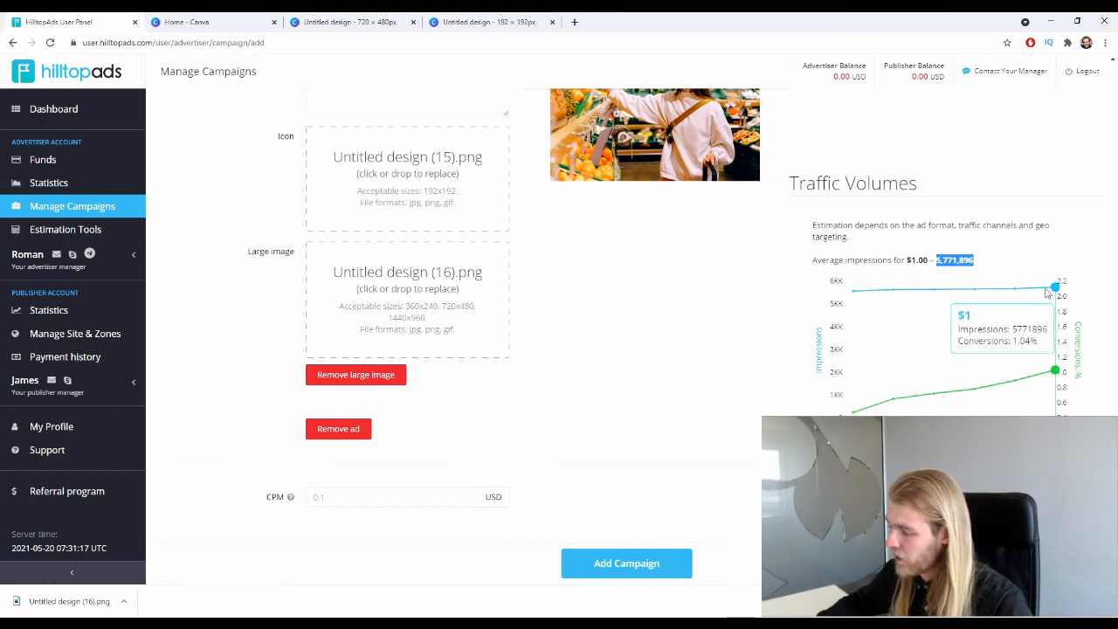
click(674, 328)
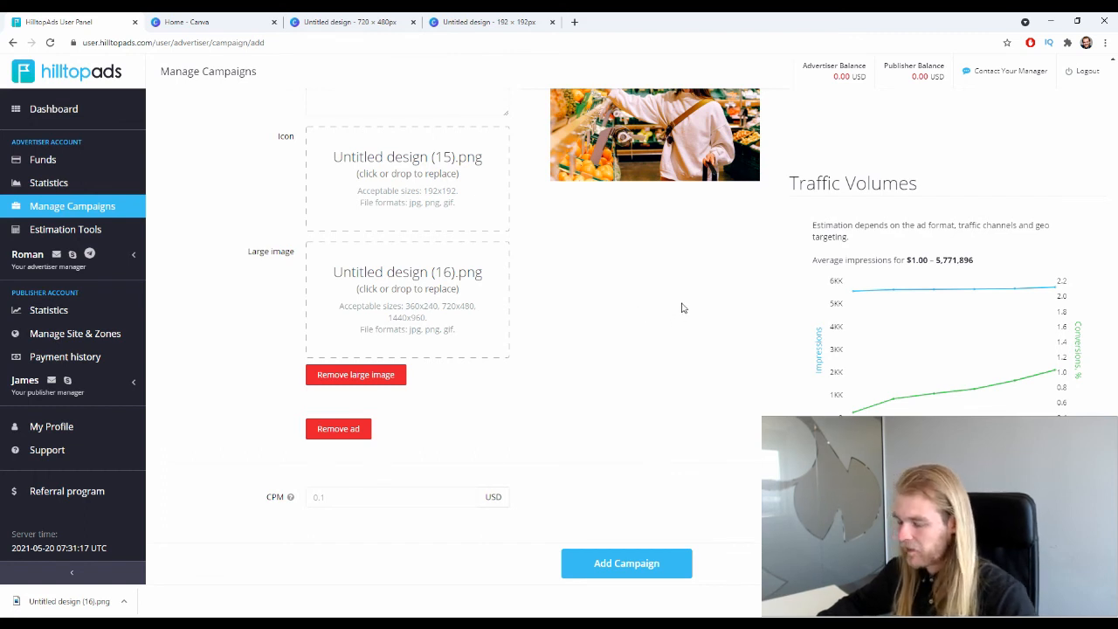
Set the campaign's CPM bid to 0.5 USD and check its place on the Traffic Volumes chart.
click(455, 500)
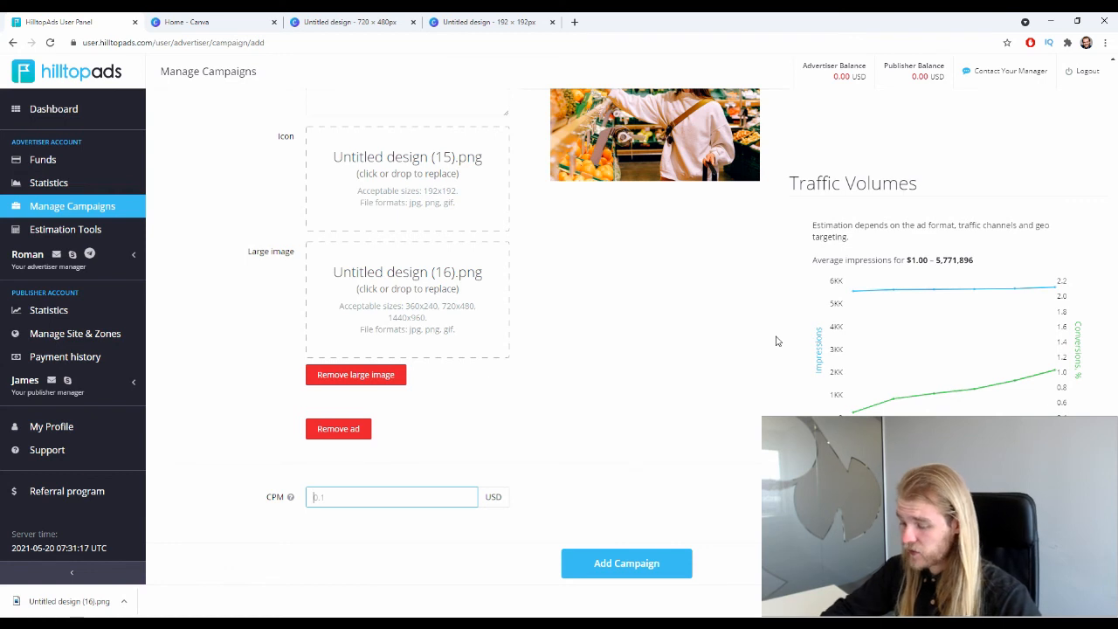
text(0.5)
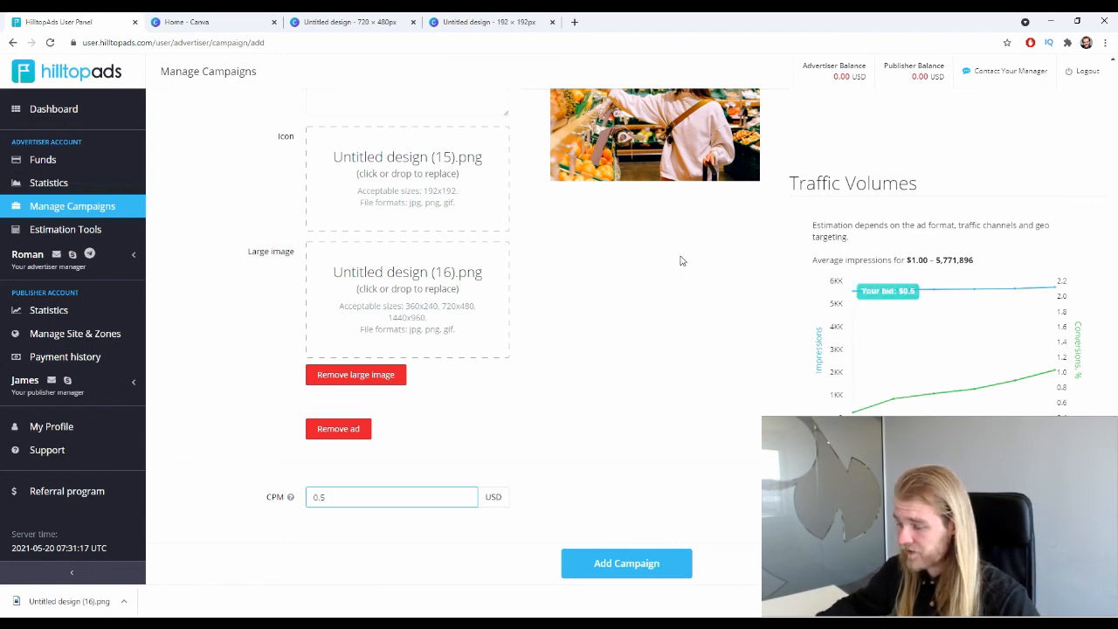
click(681, 261)
mouse_move(890, 316)
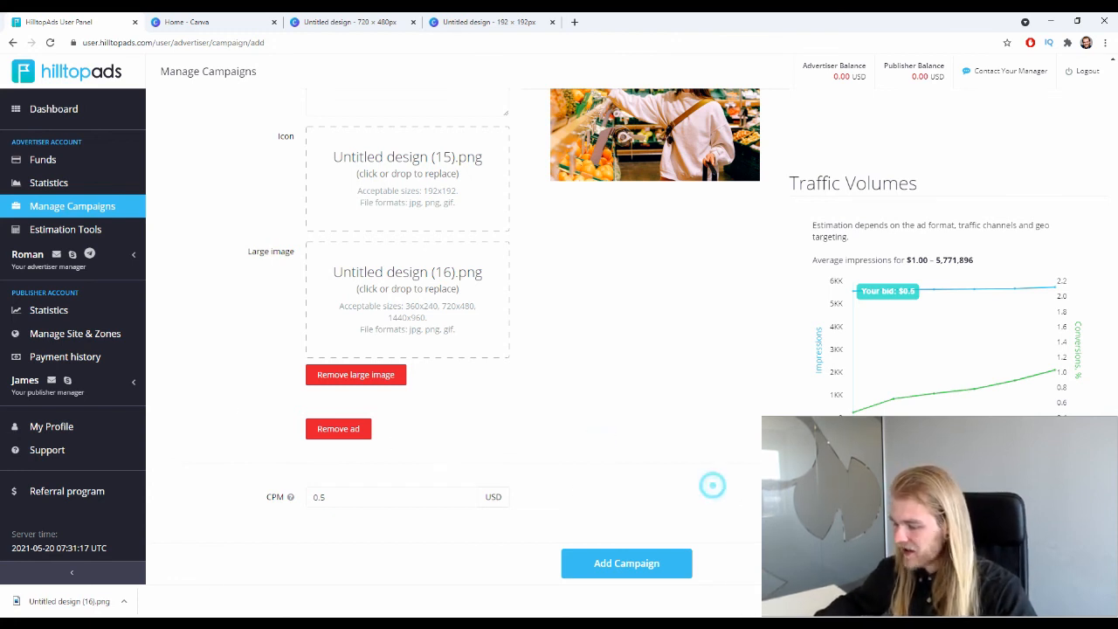
Dismiss the browser's downloads bar and try to add the new campaign.
click(1106, 601)
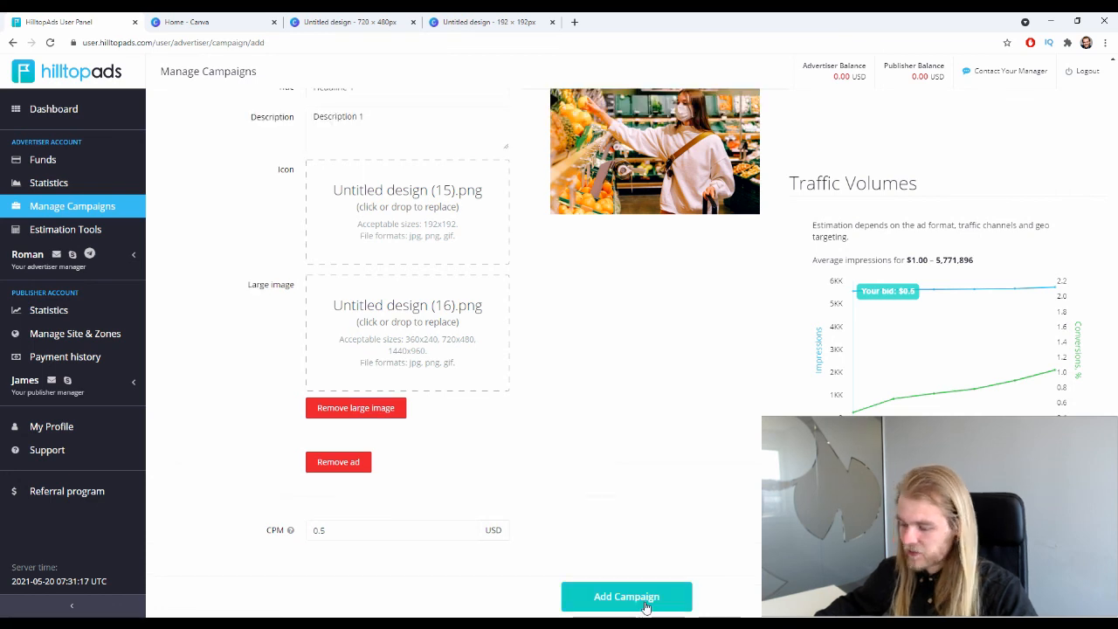
click(592, 599)
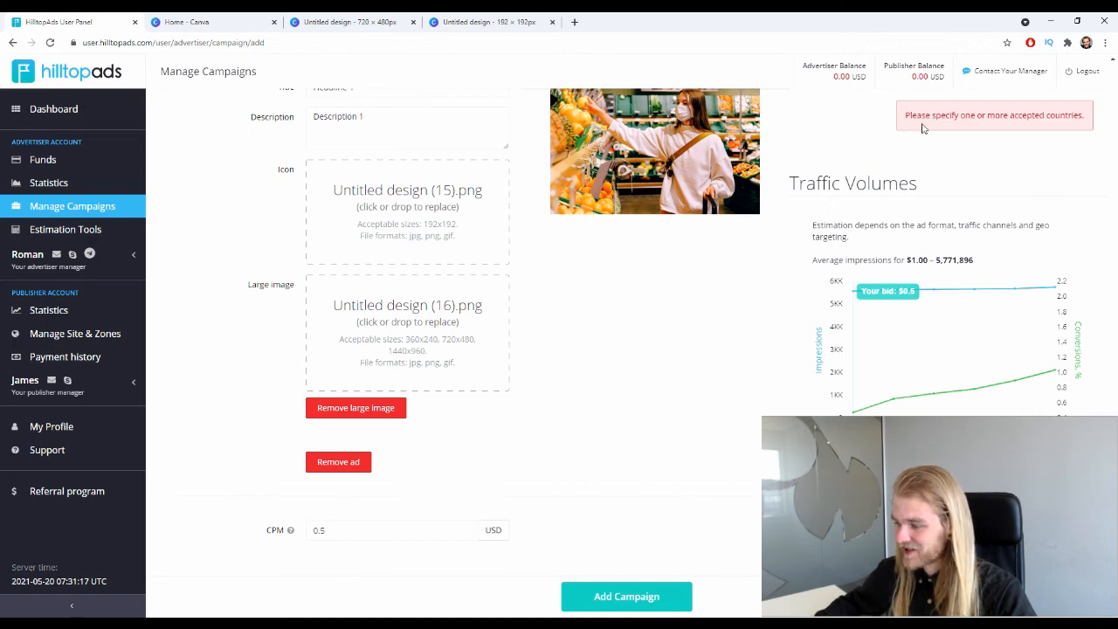
Set the campaign's Geo targeting to include United States.
scroll(623, 424, up, 10)
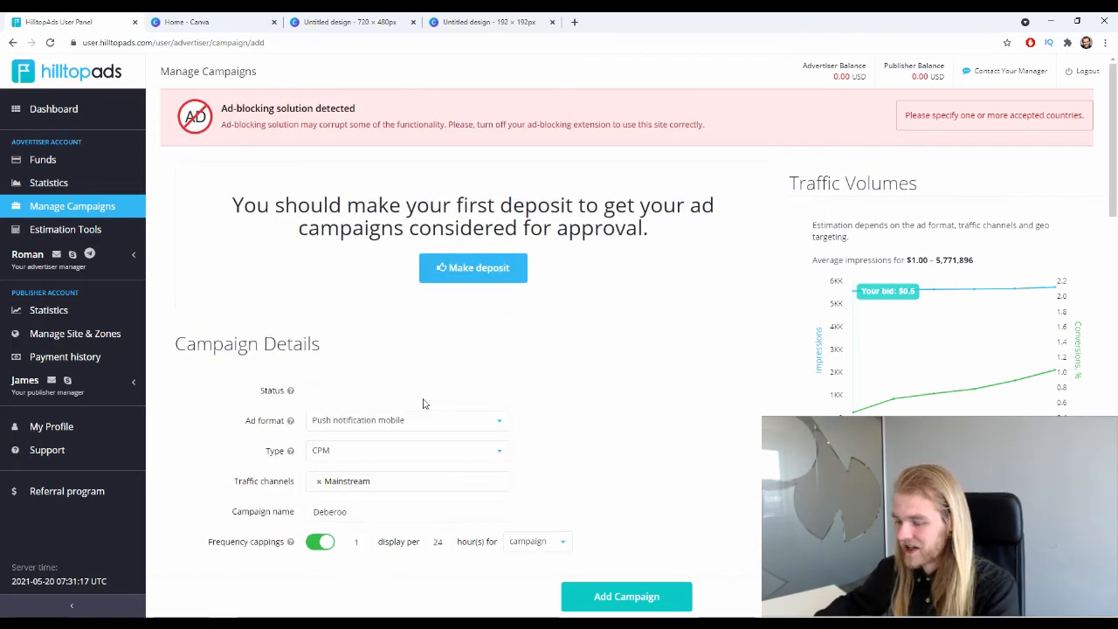
scroll(424, 402, down, 3)
click(451, 242)
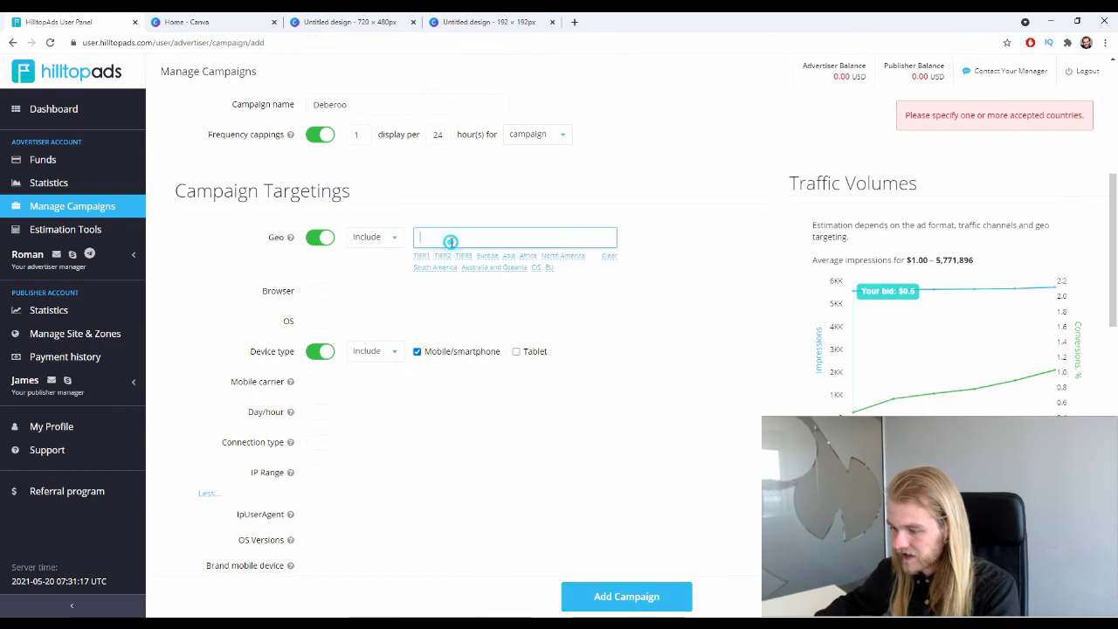
text(unit)
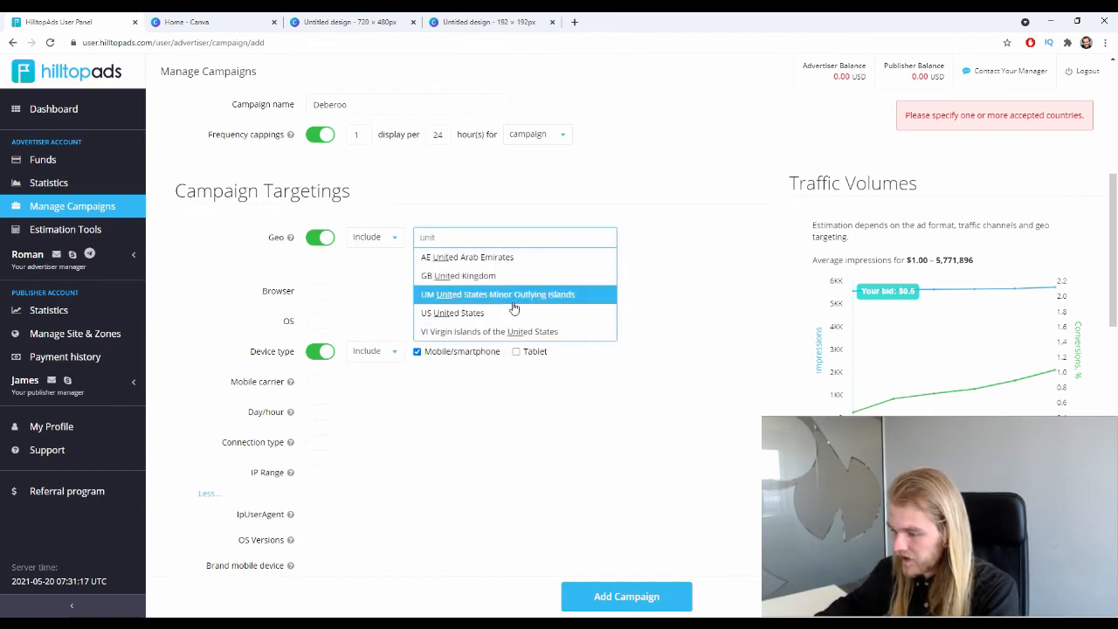
click(471, 313)
Submit the completed Deberoo campaign and return to the list of ad campaigns.
scroll(673, 319, down, 10)
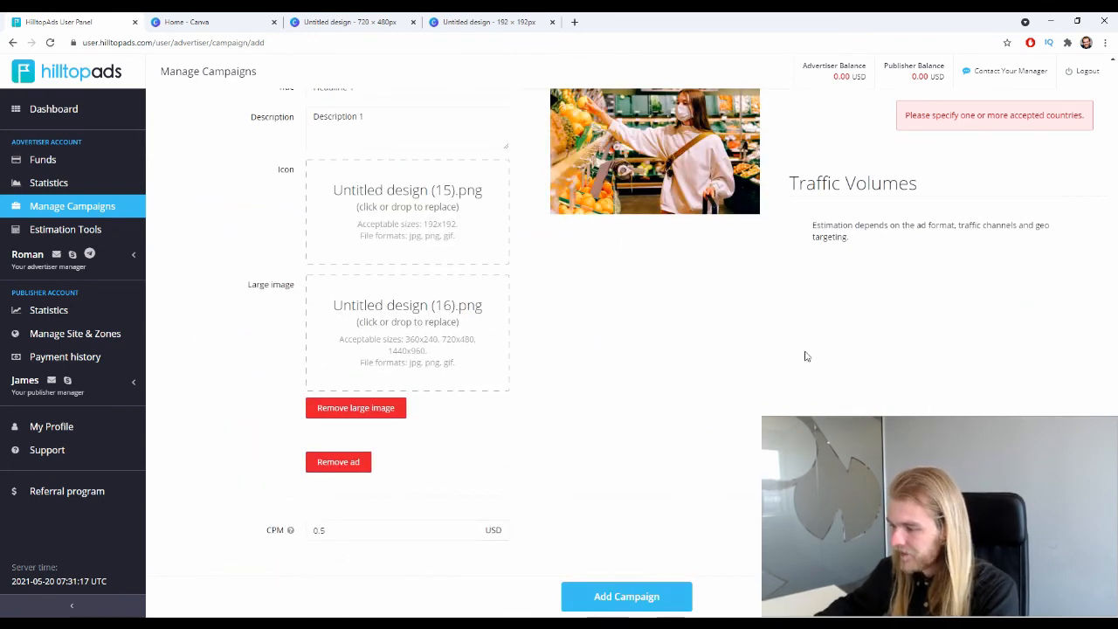
click(625, 601)
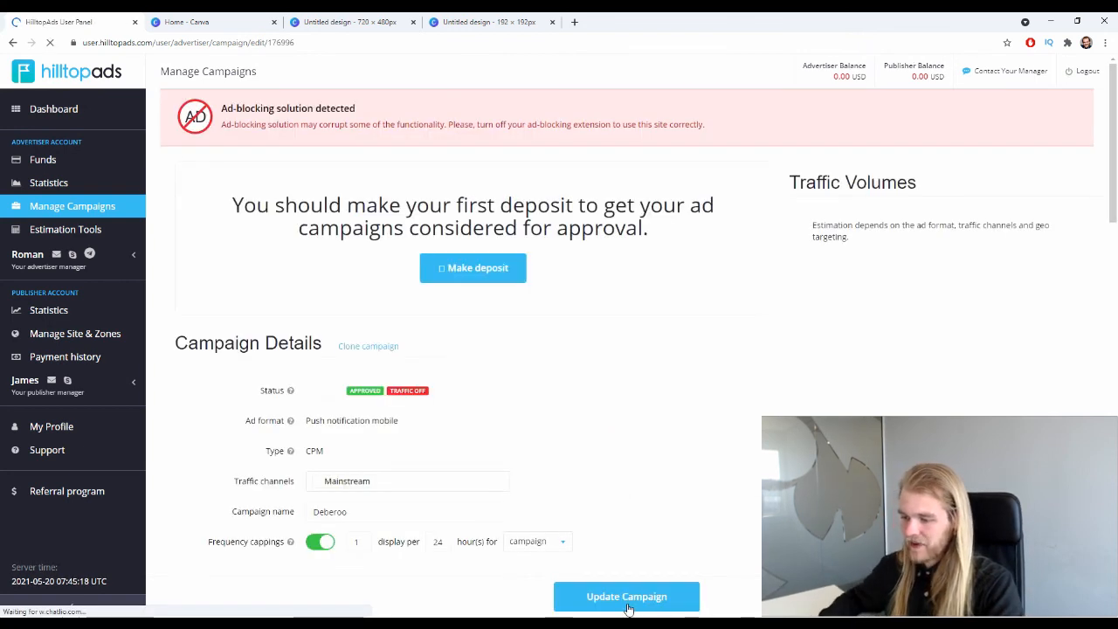
click(100, 216)
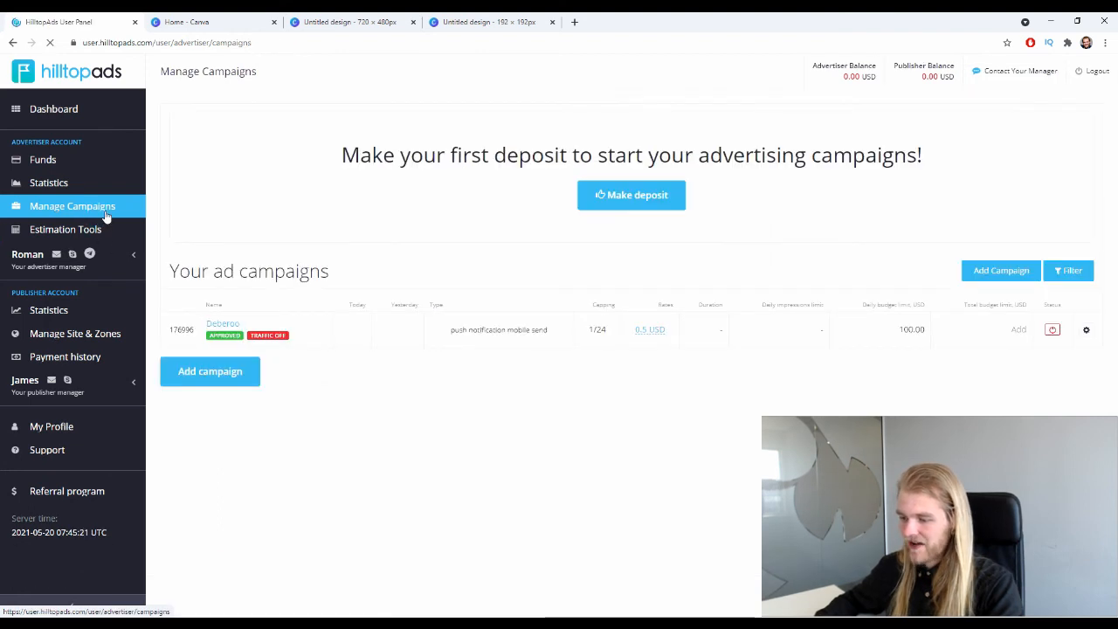